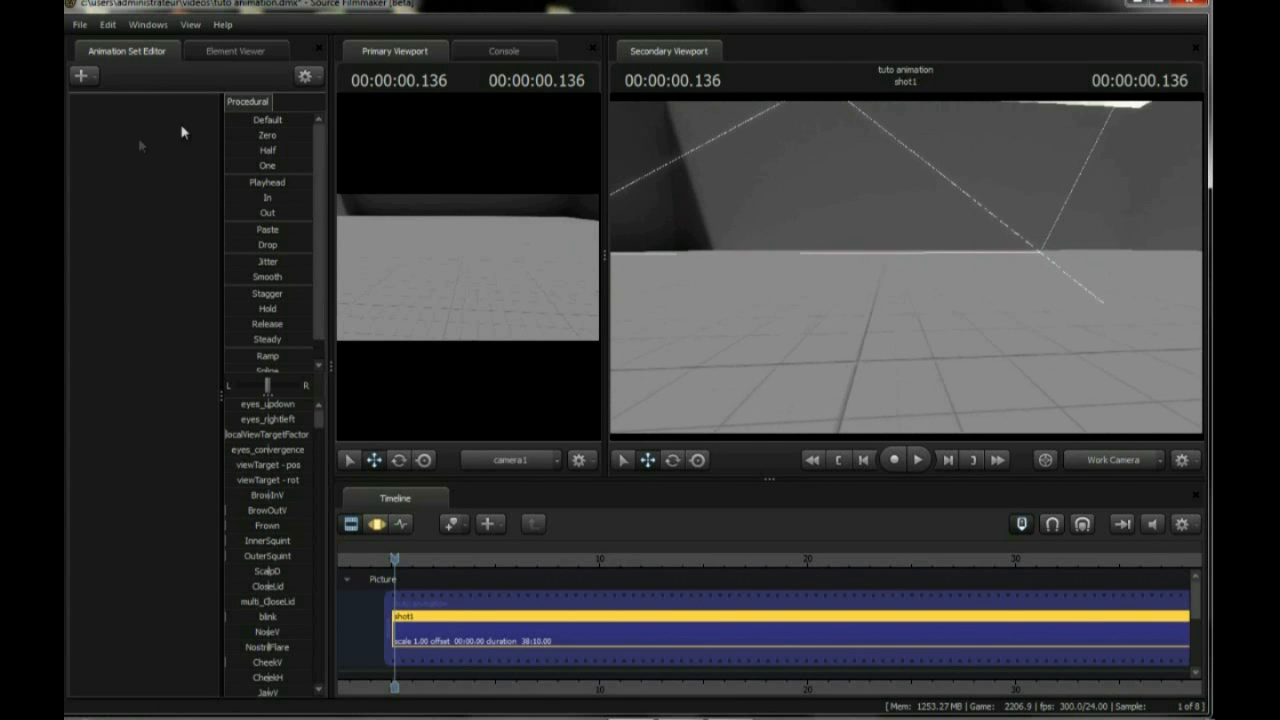
Create an animation set in shot1 for a new model, using player\hwm\scout.mdl
click(282, 158)
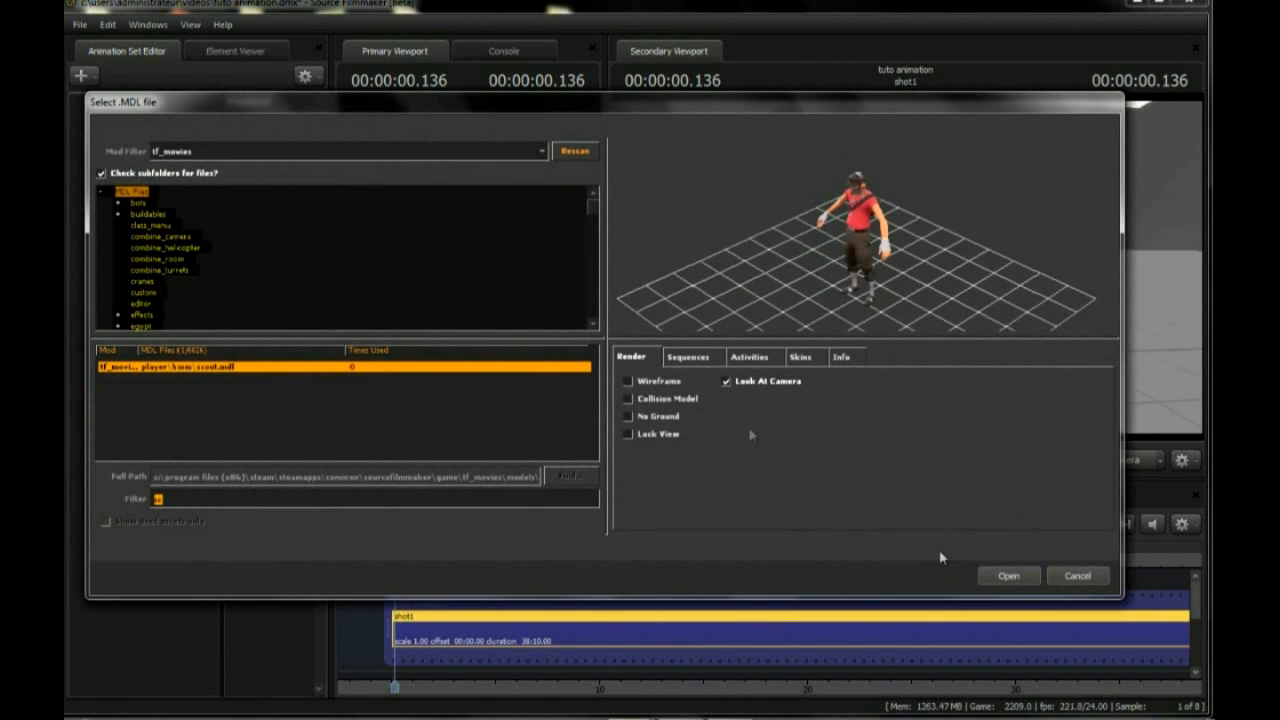
click(1008, 578)
drag(940, 334, 783, 217)
key(w)
Use the Motion Editor to move the scout1 model farther away from camera1 across the floor
click(377, 524)
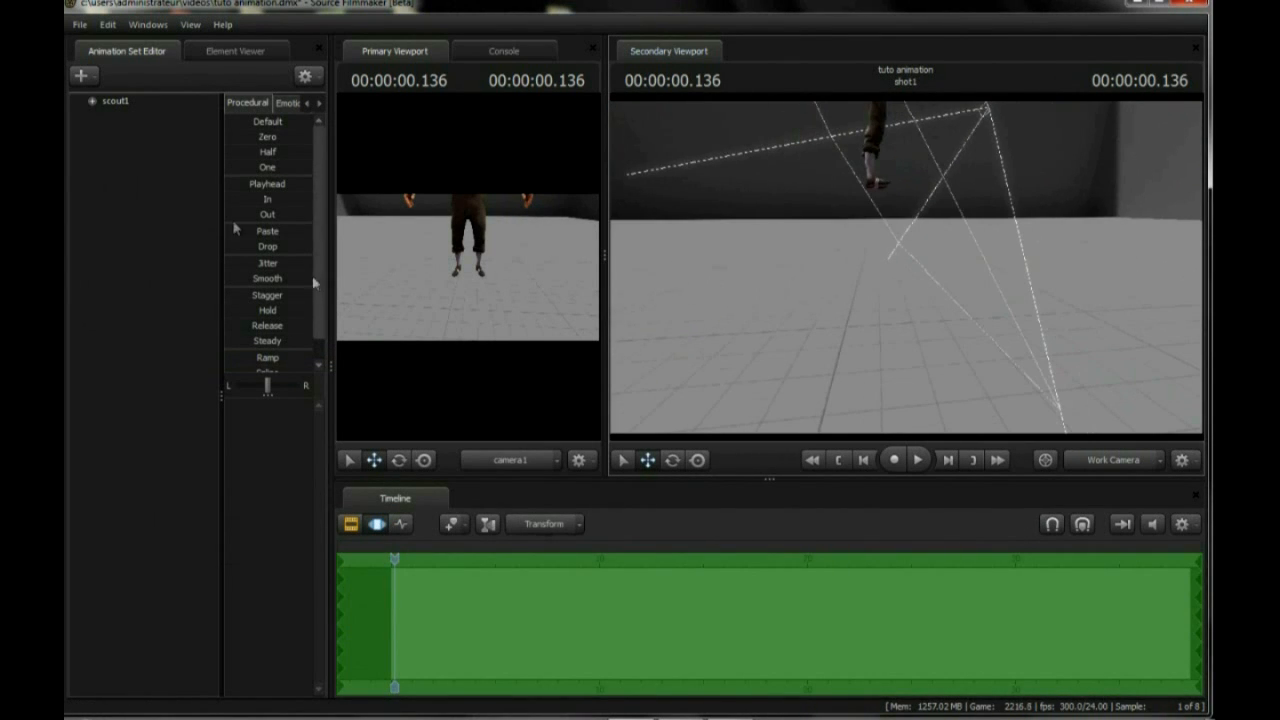
click(154, 102)
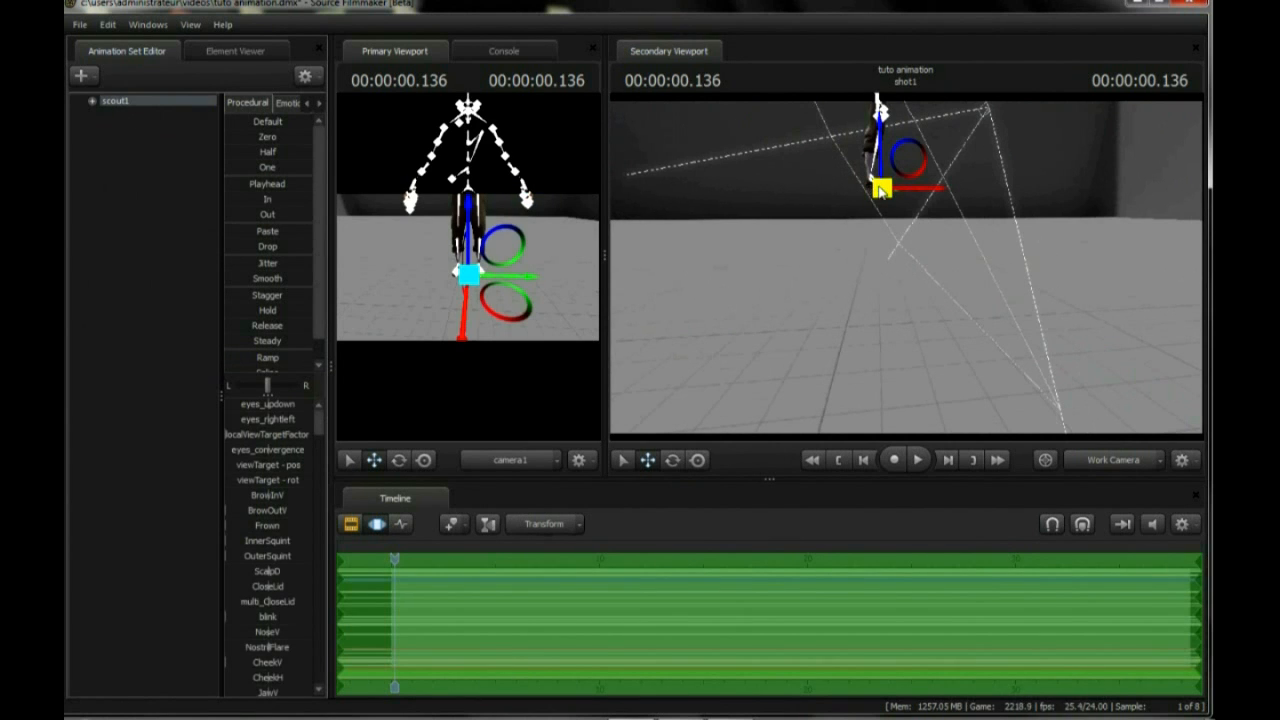
drag(978, 321, 810, 305)
mouse_move(906, 267)
mouse_down()
mouse_move(840, 245)
mouse_move(890, 270)
mouse_move(840, 268)
mouse_move(880, 280)
mouse_move(860, 270)
mouse_move(910, 267)
mouse_move(800, 250)
mouse_move(912, 275)
mouse_up()
key(w)
key(s)
key(d)
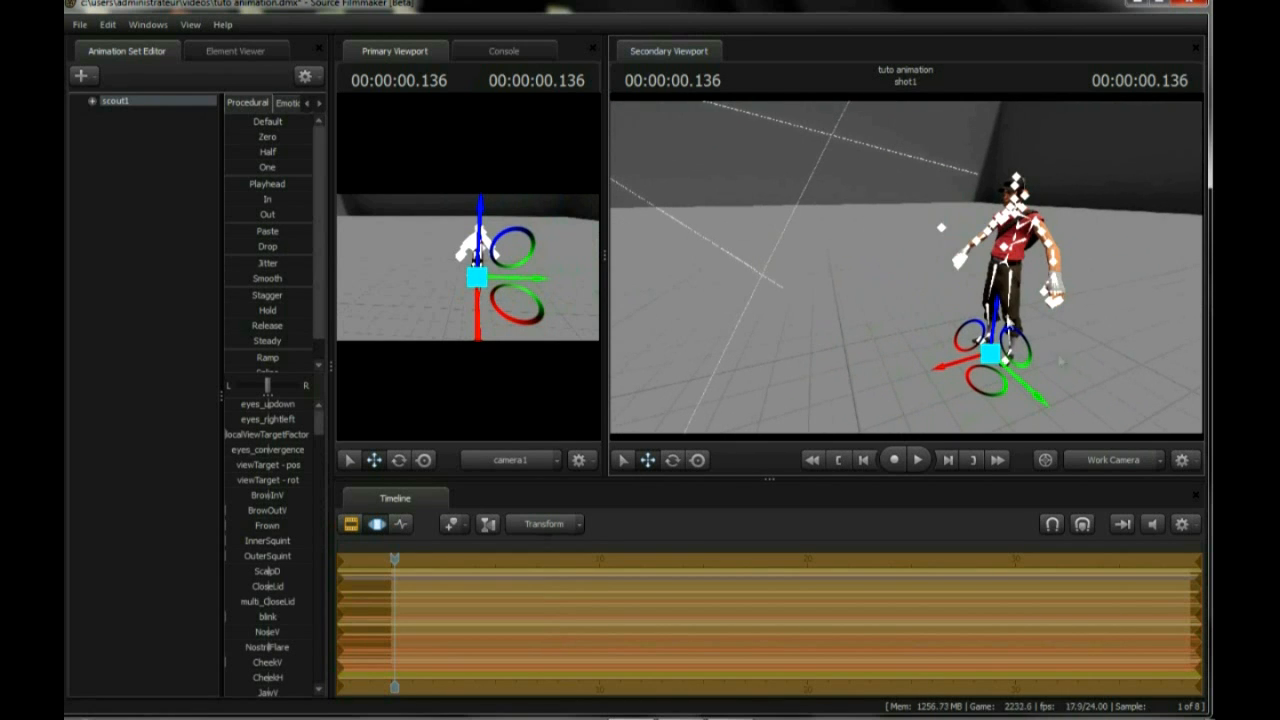
Examine the scout and its position in the room from several angles with the work camera
drag(1070, 360, 897, 272)
key(a)
key(d)
key(a)
key(d)
key(w)
key(s)
key(d)
key(d)
key(d)
key(a)
key(d)
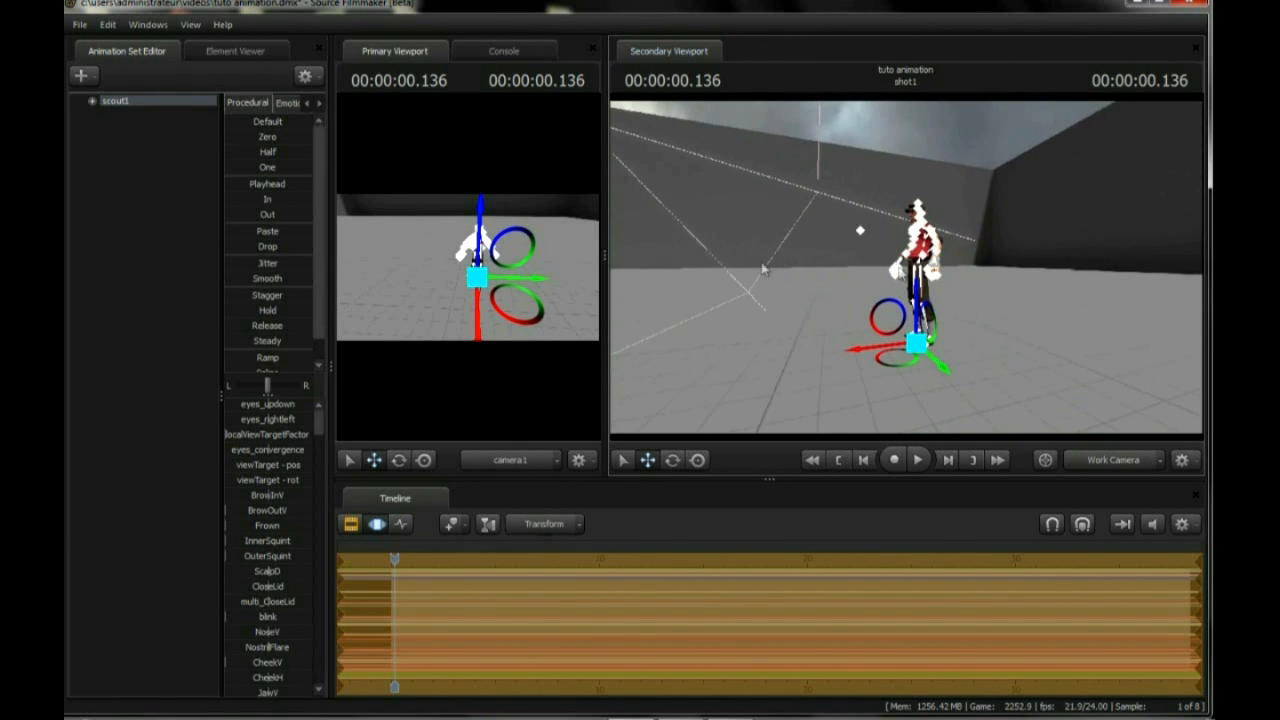
Start importing a sequence onto scout1 and choose Run_MELEE as the sequence
right_click(119, 101)
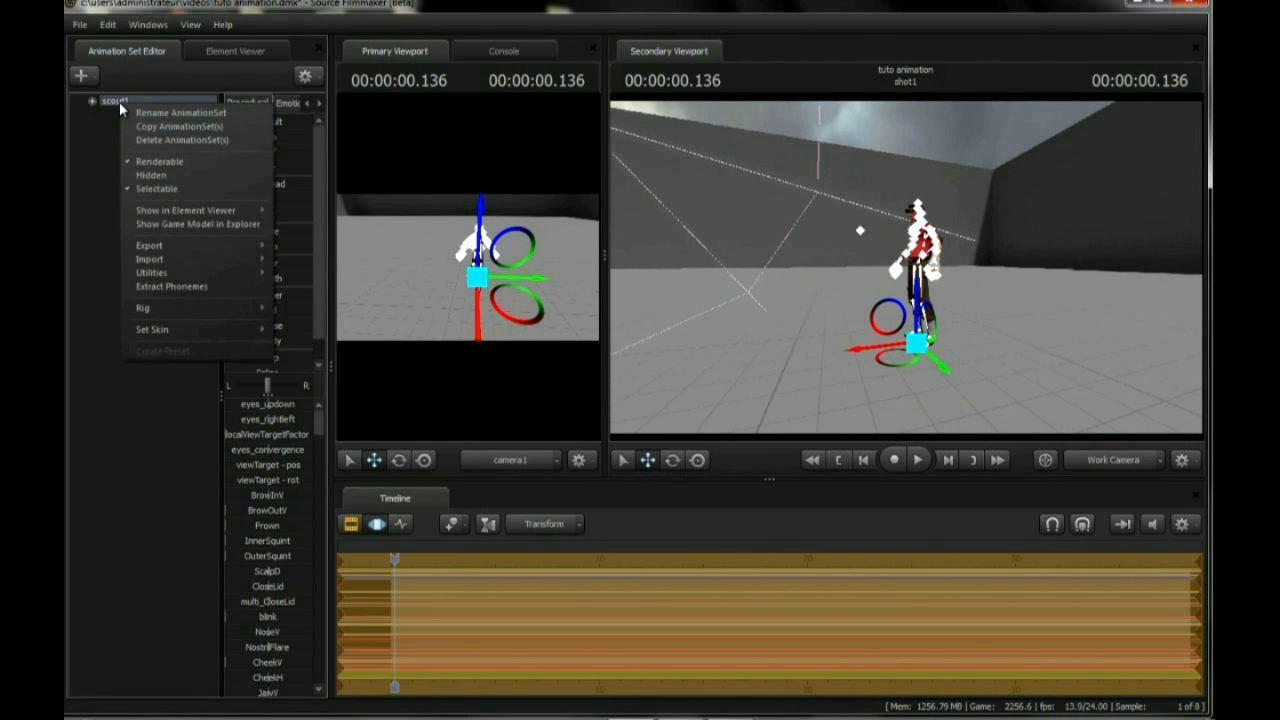
mouse_move(179, 262)
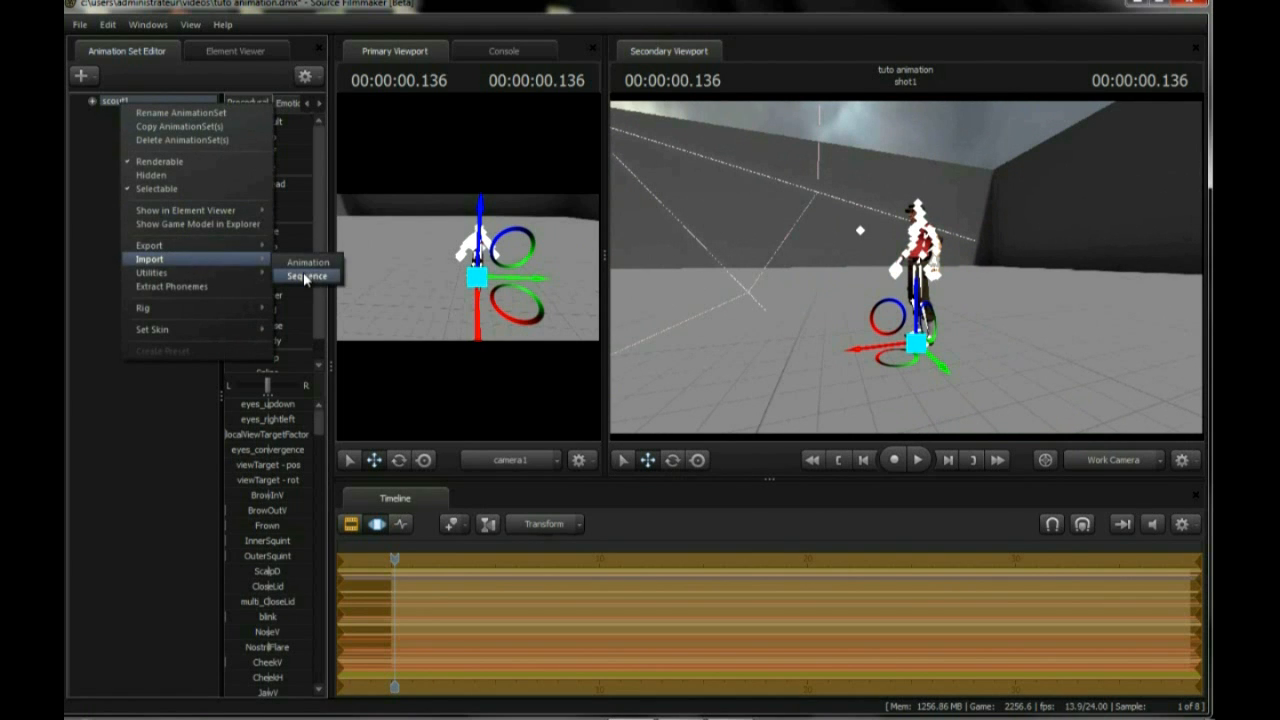
click(305, 276)
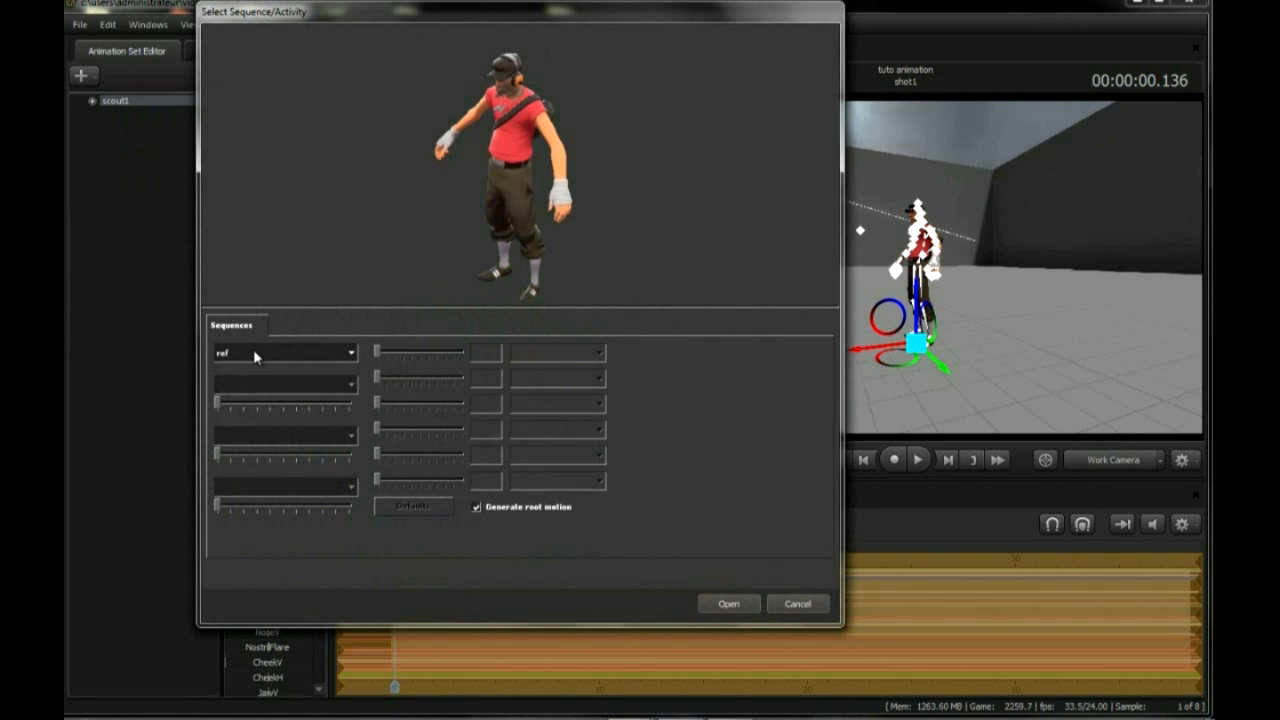
click(345, 355)
scroll(330, 442, down, 3)
scroll(241, 399, down, 1)
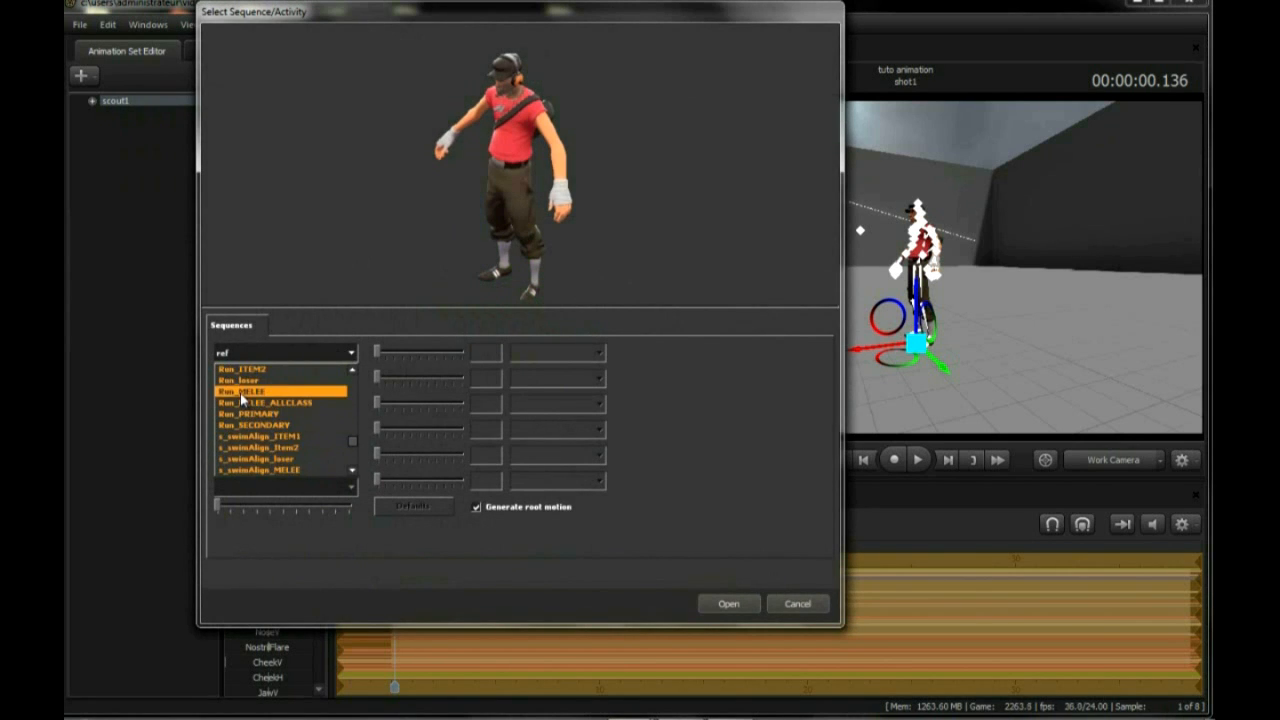
click(251, 394)
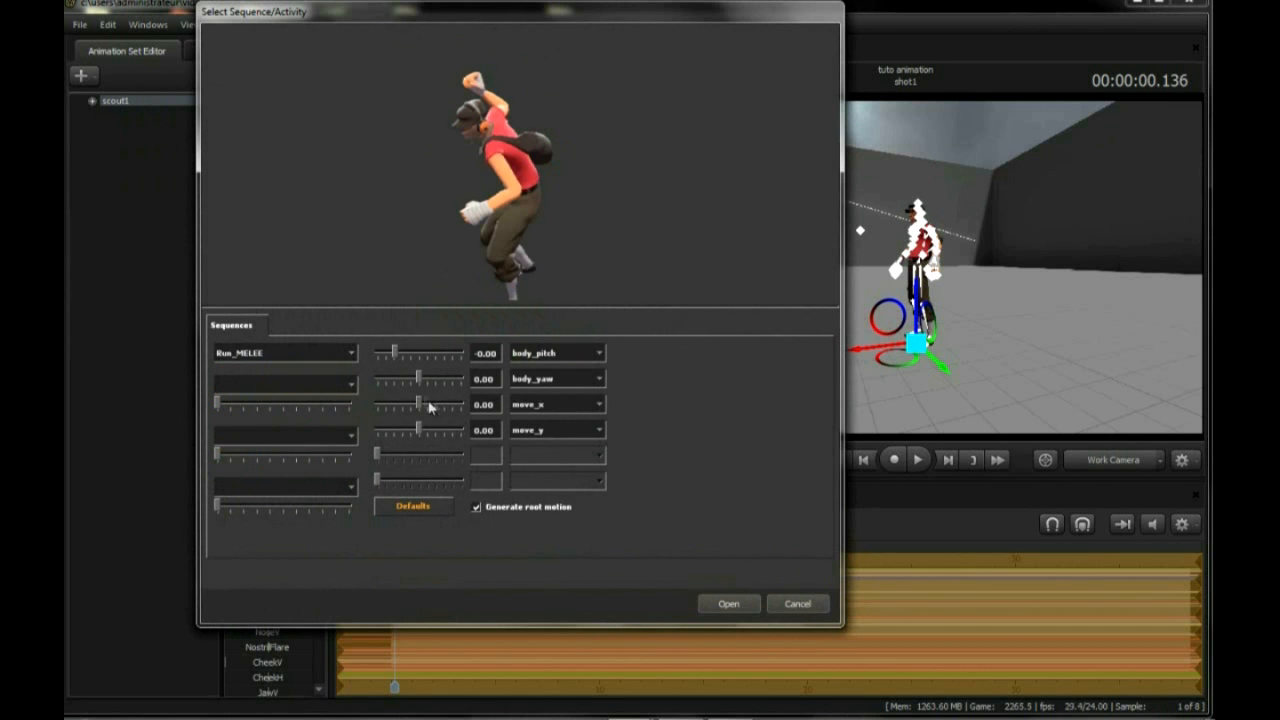
Set move_x to about 0.41, try out the move_y, body_pitch and body_yaw parameters, and import the Run_MELEE sequence
click(452, 405)
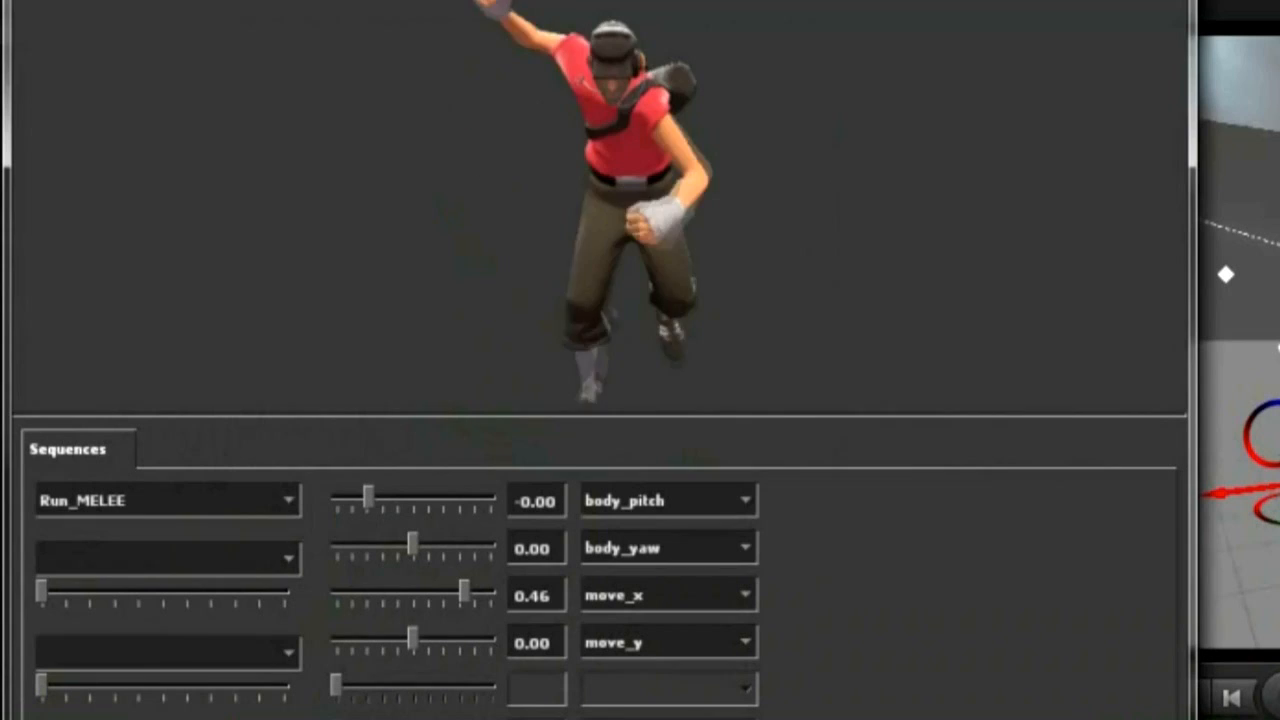
mouse_move(463, 592)
mouse_down()
mouse_move(401, 598)
mouse_move(489, 596)
mouse_move(302, 600)
mouse_move(455, 593)
mouse_up()
mouse_move(413, 640)
mouse_down()
mouse_move(443, 649)
mouse_move(394, 651)
mouse_move(452, 645)
mouse_move(415, 645)
mouse_up()
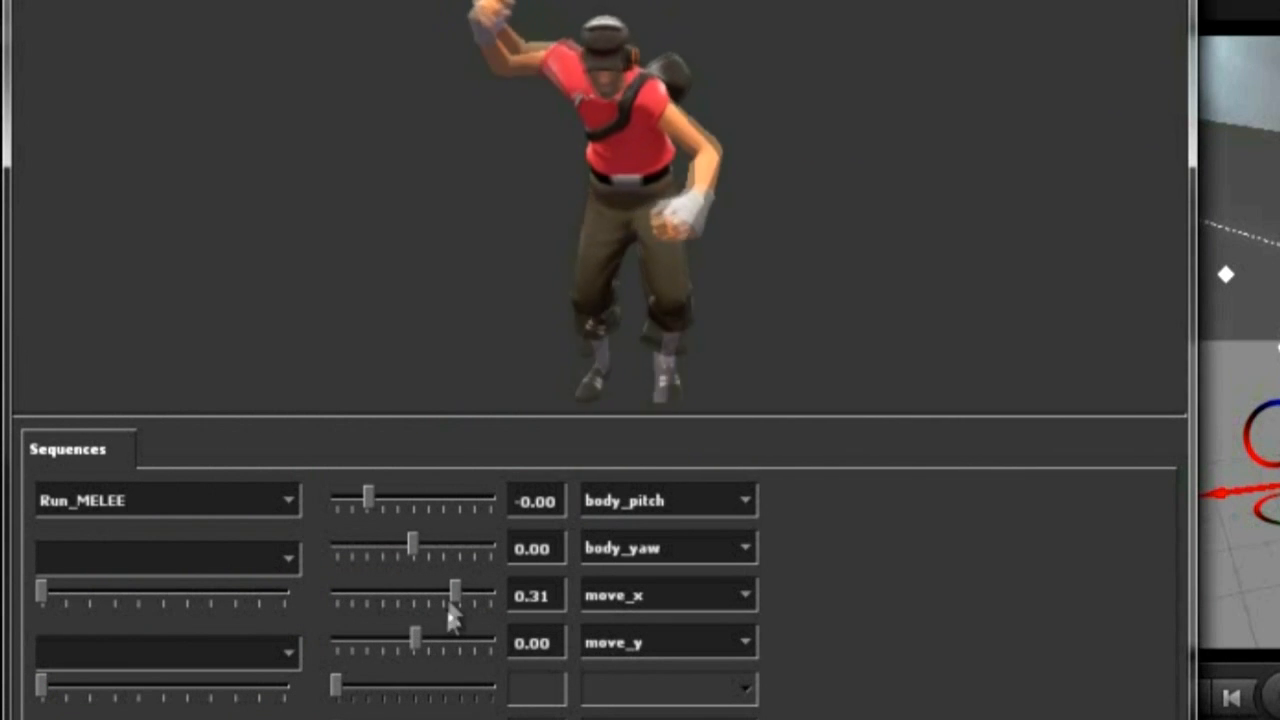
drag(455, 592, 462, 594)
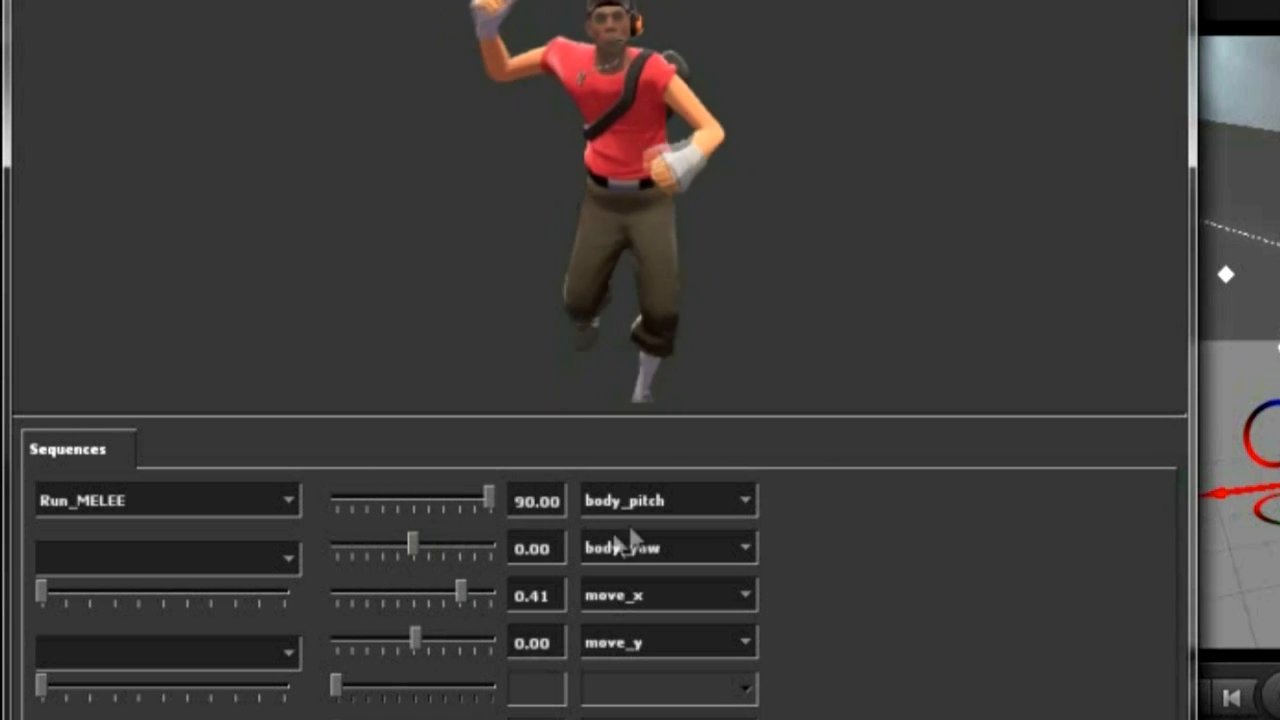
drag(400, 538, 415, 541)
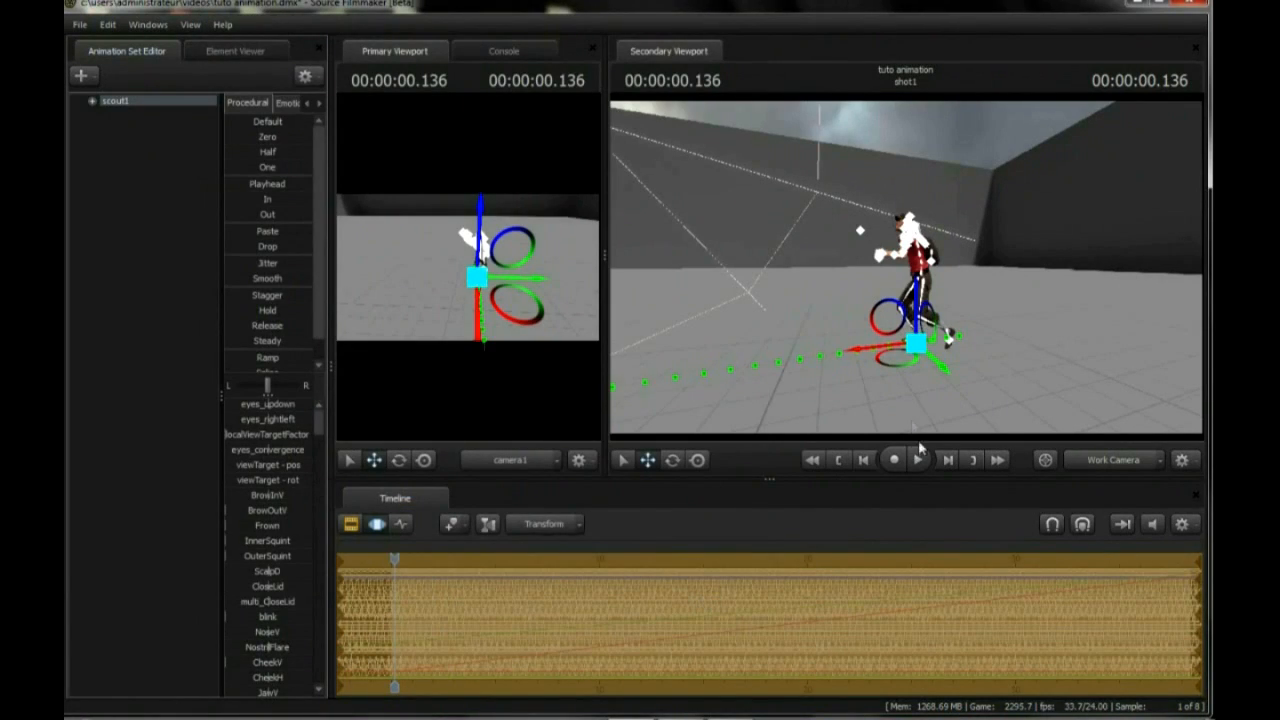
Play back the scout's run, return the playhead to the start of shot1 and switch the timeline to the Clip Editor
click(918, 458)
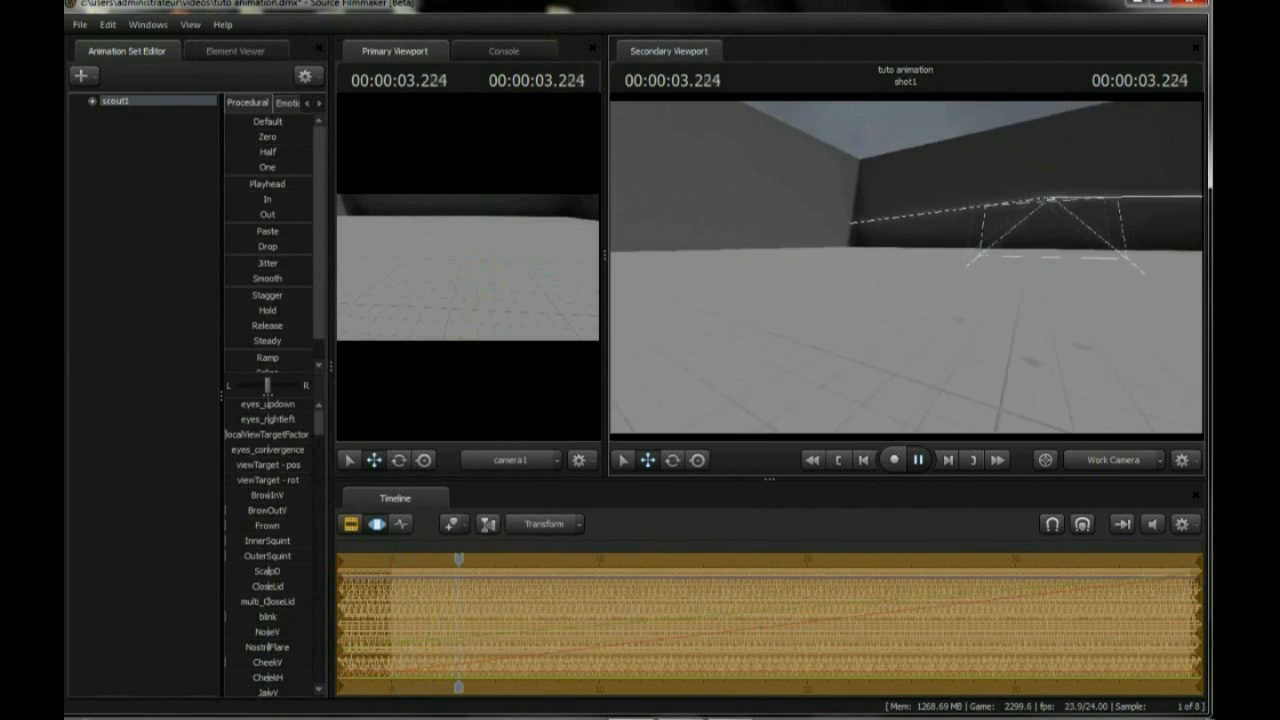
drag(511, 555, 393, 563)
click(356, 525)
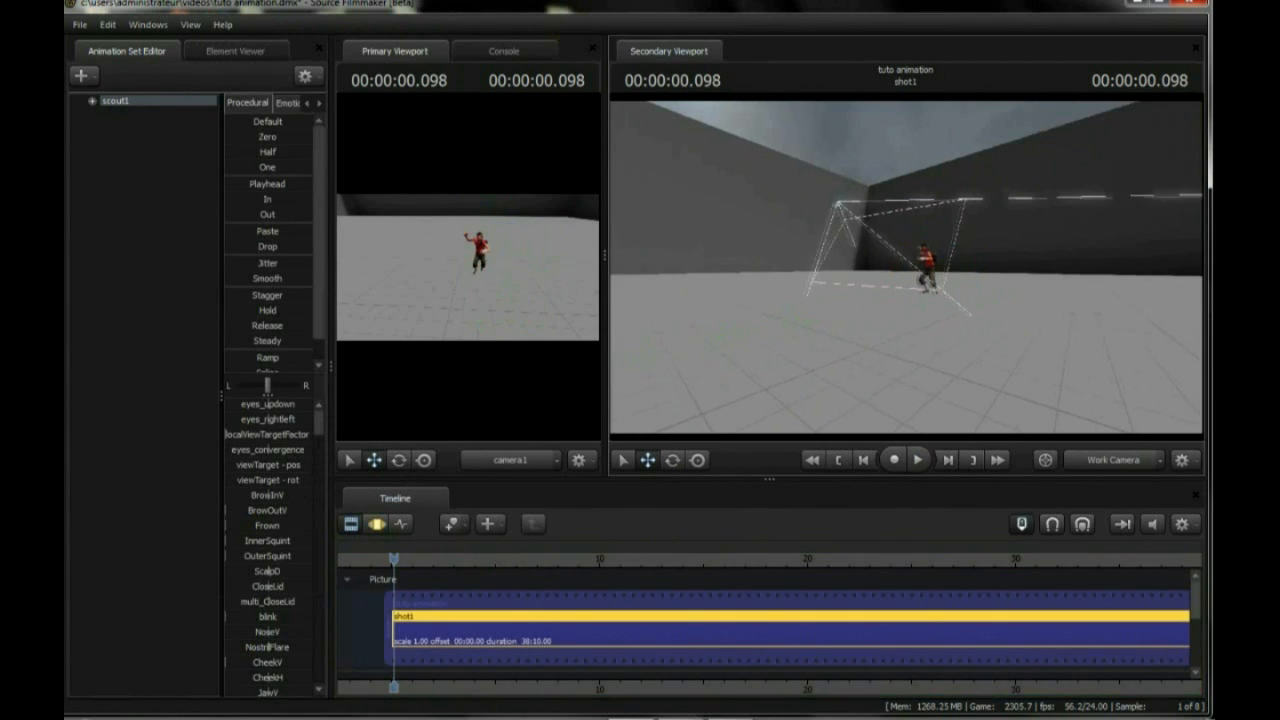
mouse_move(905, 267)
alt+mouse_down()
mouse_move(800, 285)
mouse_move(950, 262)
mouse_move(900, 255)
alt+mouse_up()
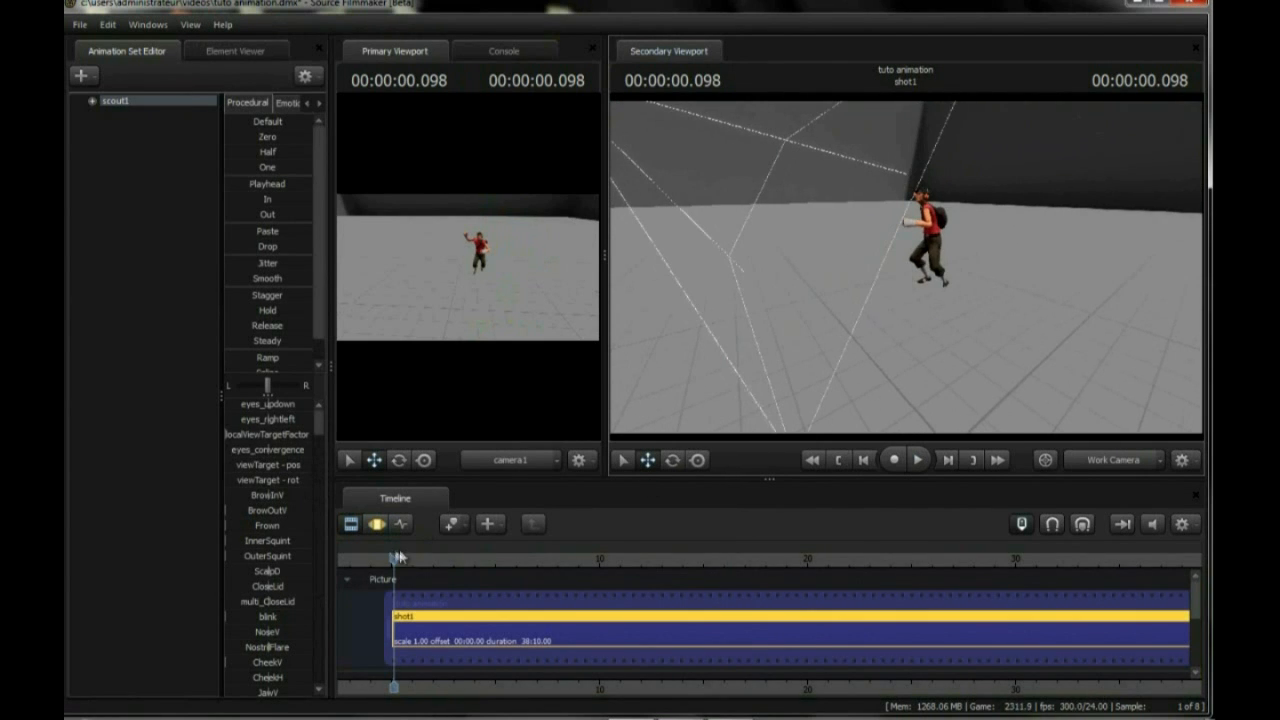
Import the Run_loser sequence onto scout1 with move_x set to about 0.23
right_click(126, 104)
mouse_move(190, 258)
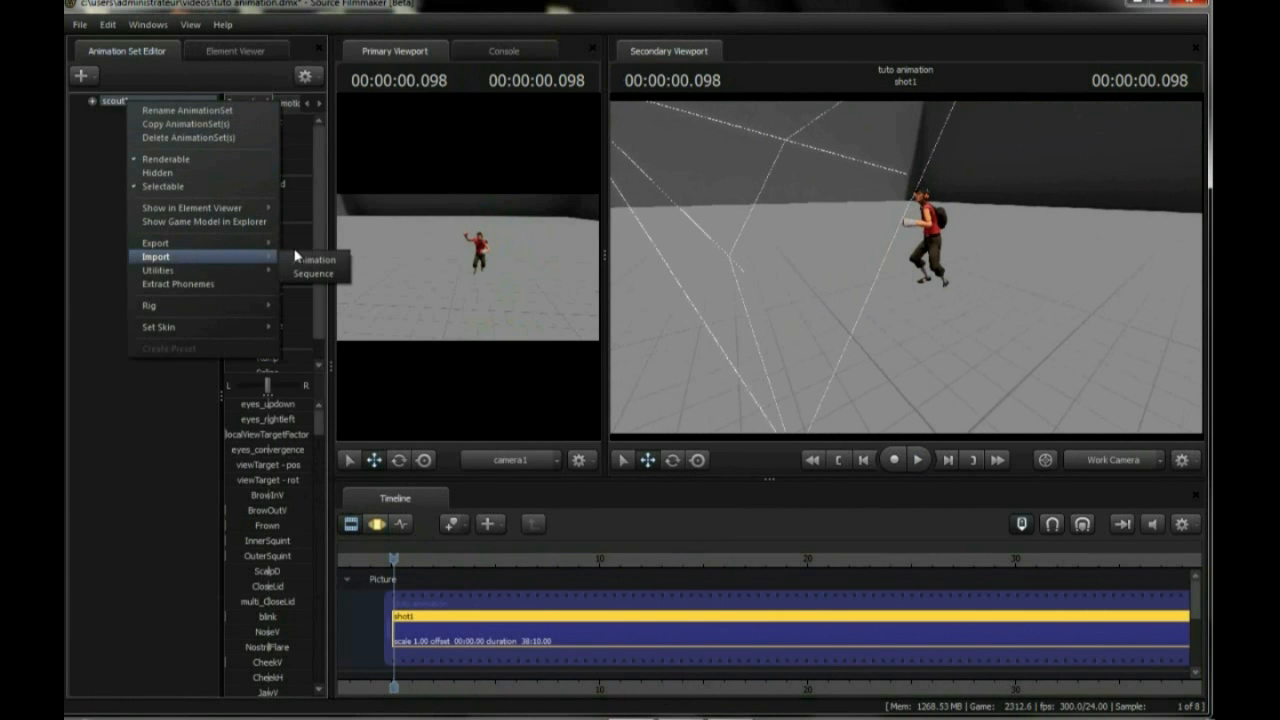
click(310, 272)
click(300, 352)
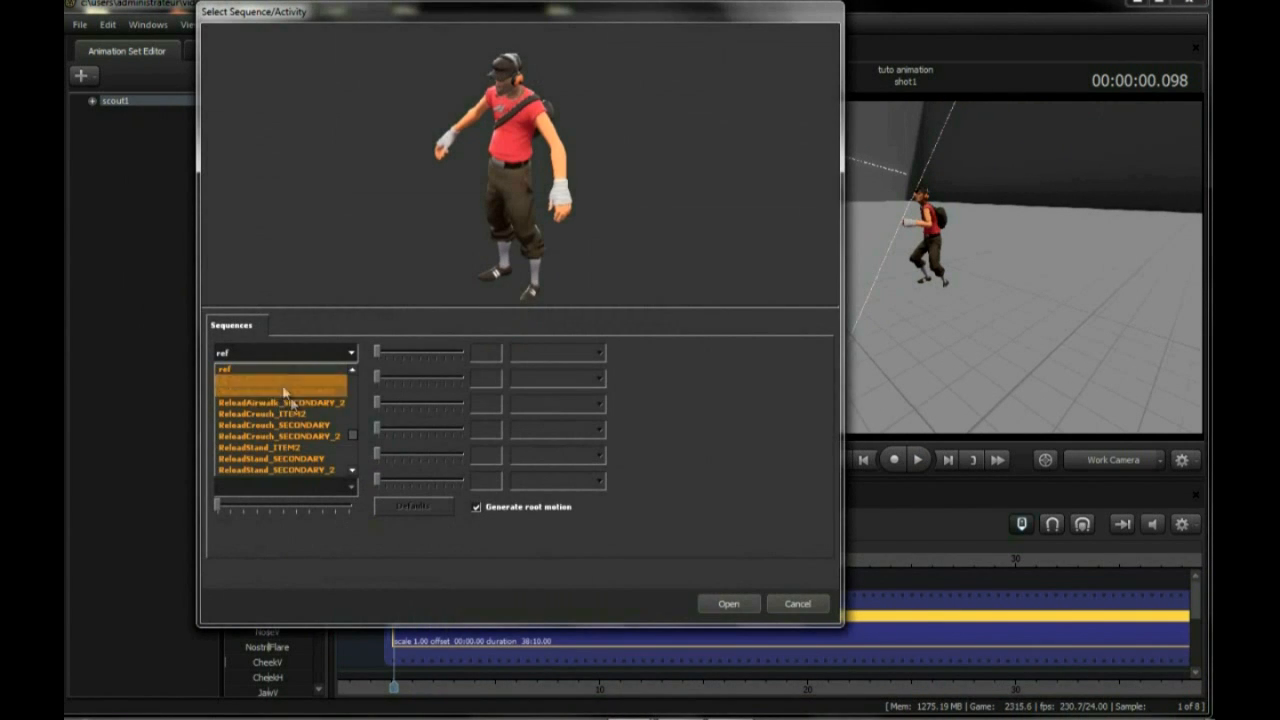
click(268, 467)
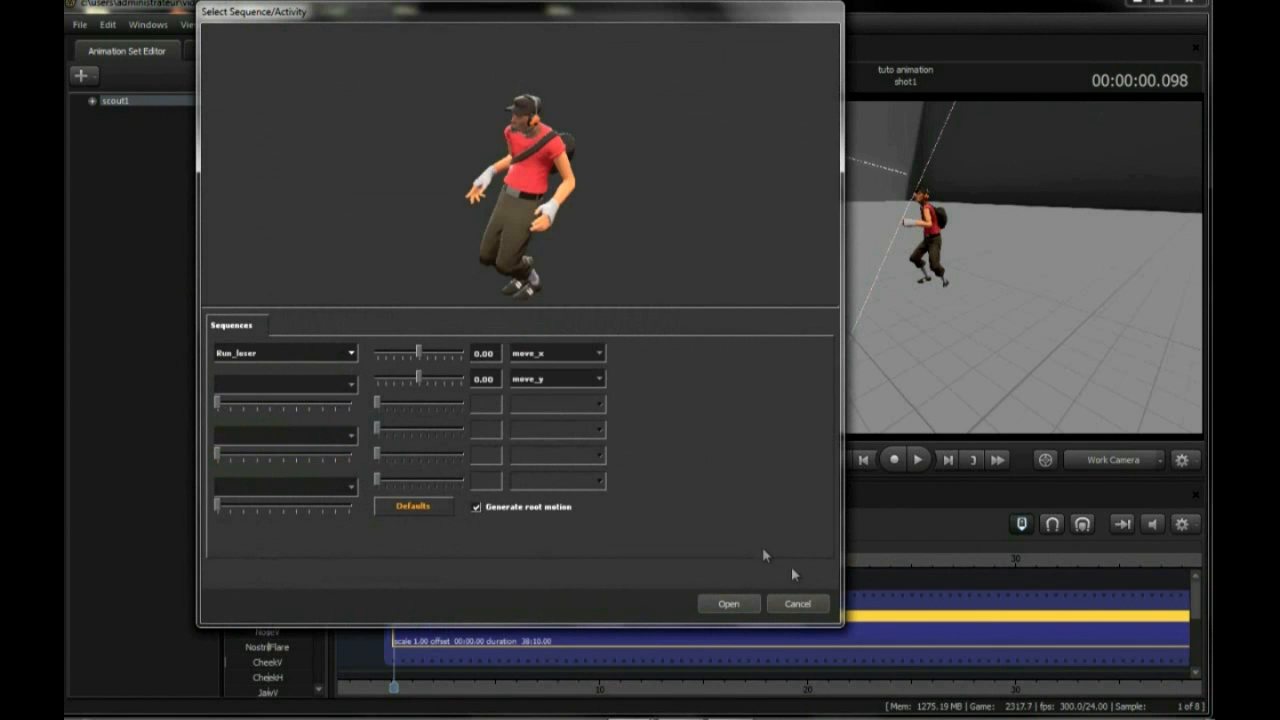
click(440, 355)
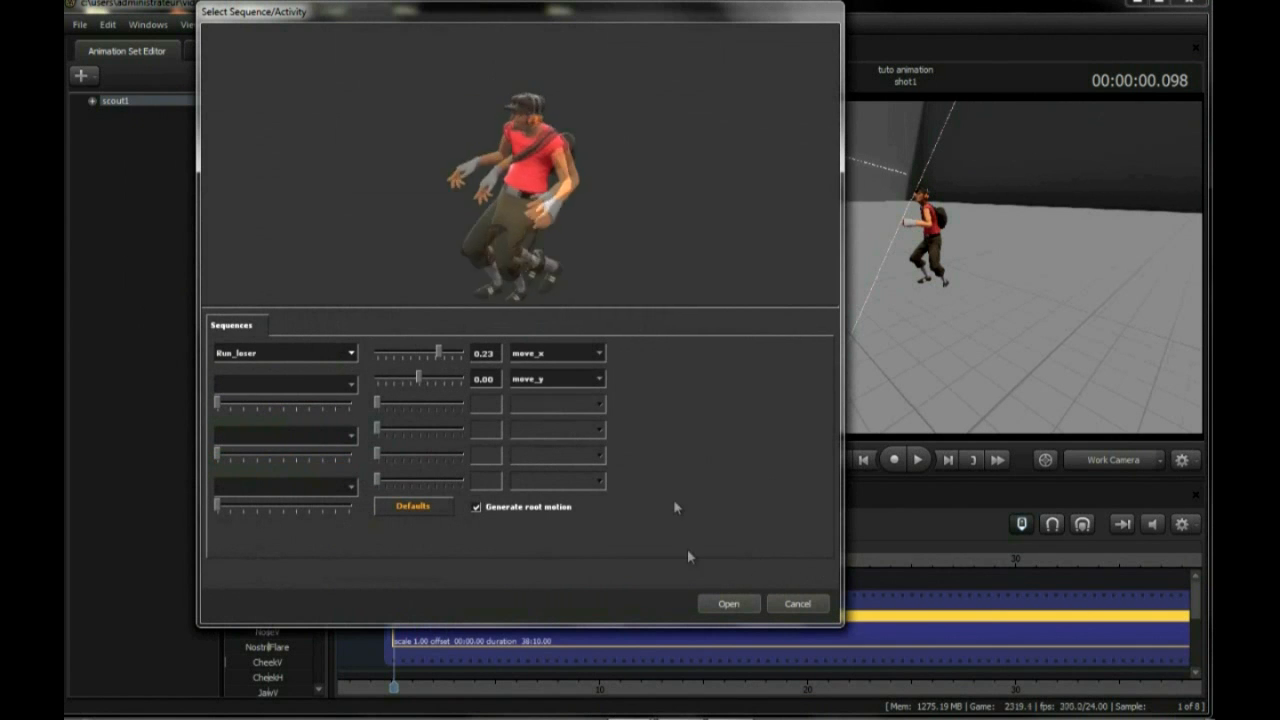
click(735, 608)
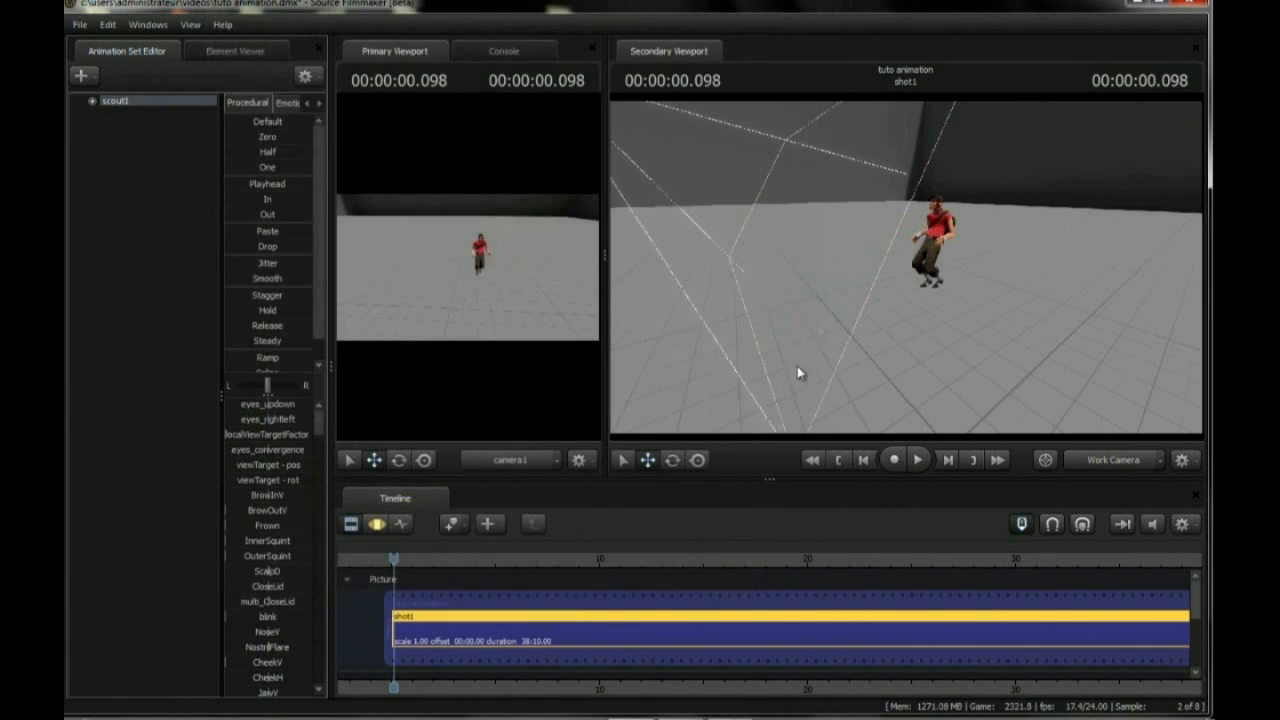
Undo the import of the Run_loser sequence on scout1
mouse_move(395, 558)
mouse_down()
mouse_move(414, 558)
mouse_move(390, 558)
mouse_up()
click(130, 24)
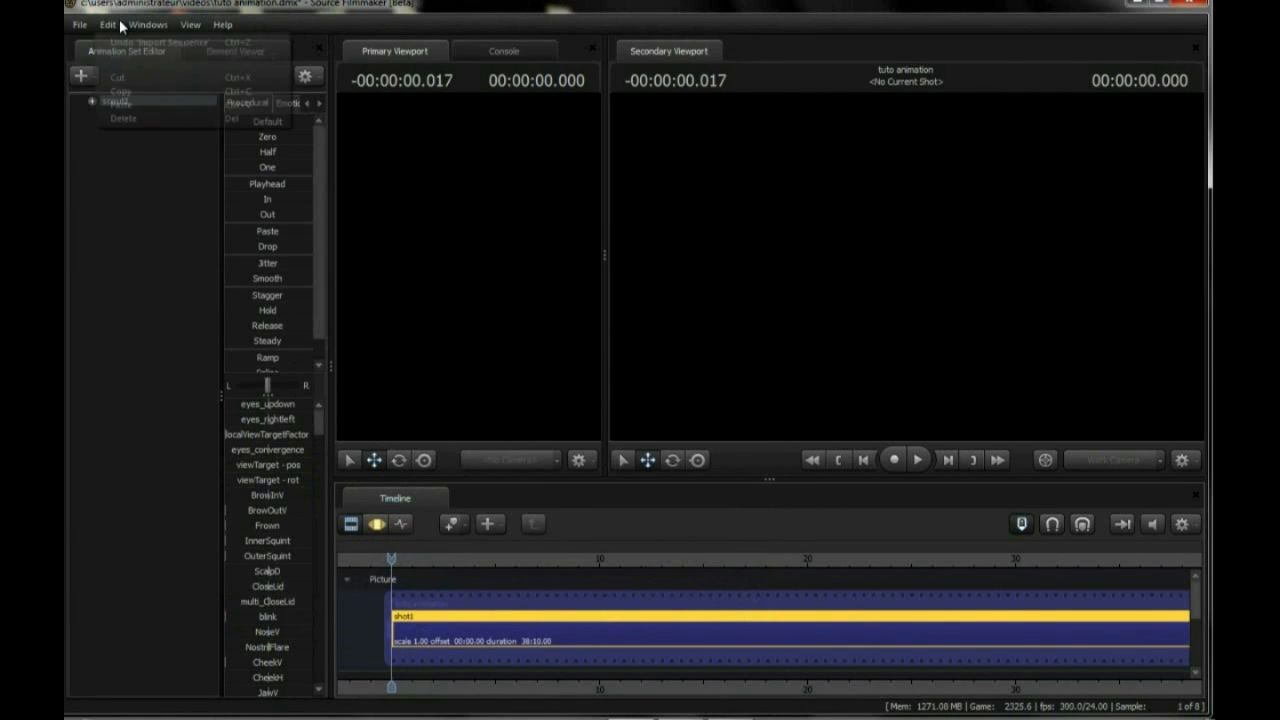
click(115, 43)
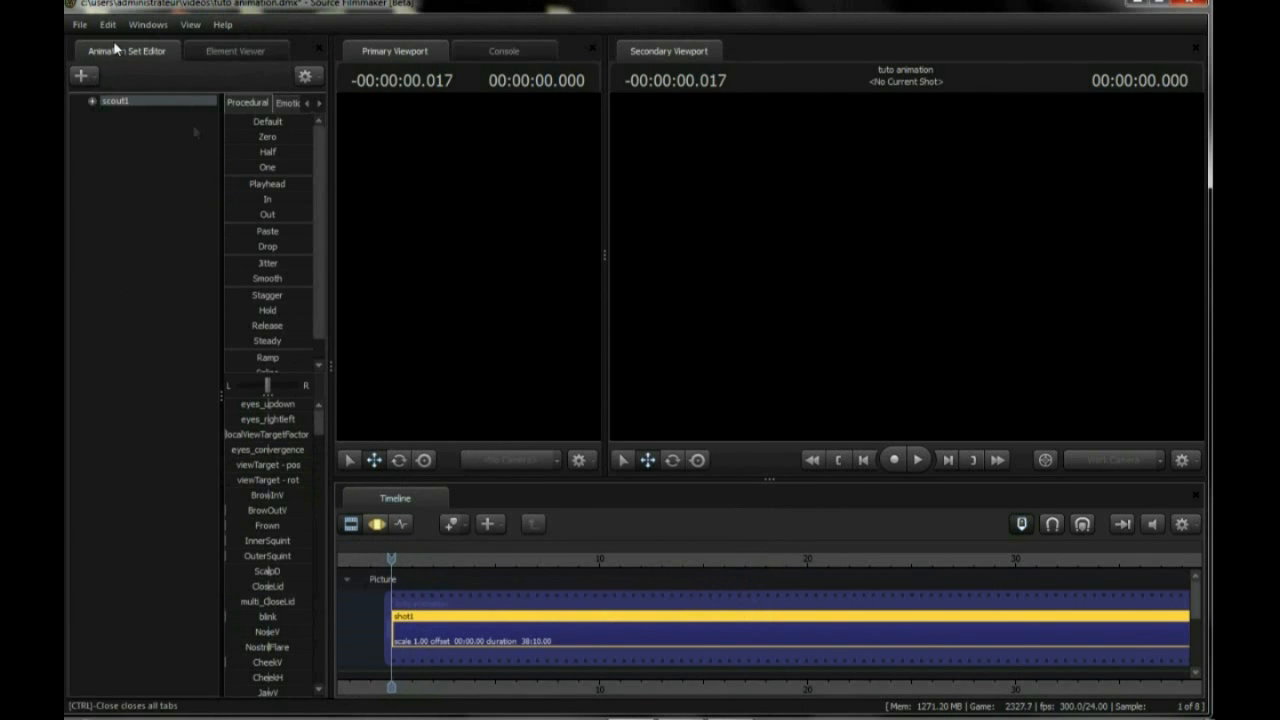
Place the playhead at about 0.79 s and split shot1 into two shots there
mouse_move(391, 558)
mouse_down()
mouse_move(418, 558)
mouse_move(407, 559)
mouse_up()
drag(692, 358, 909, 266)
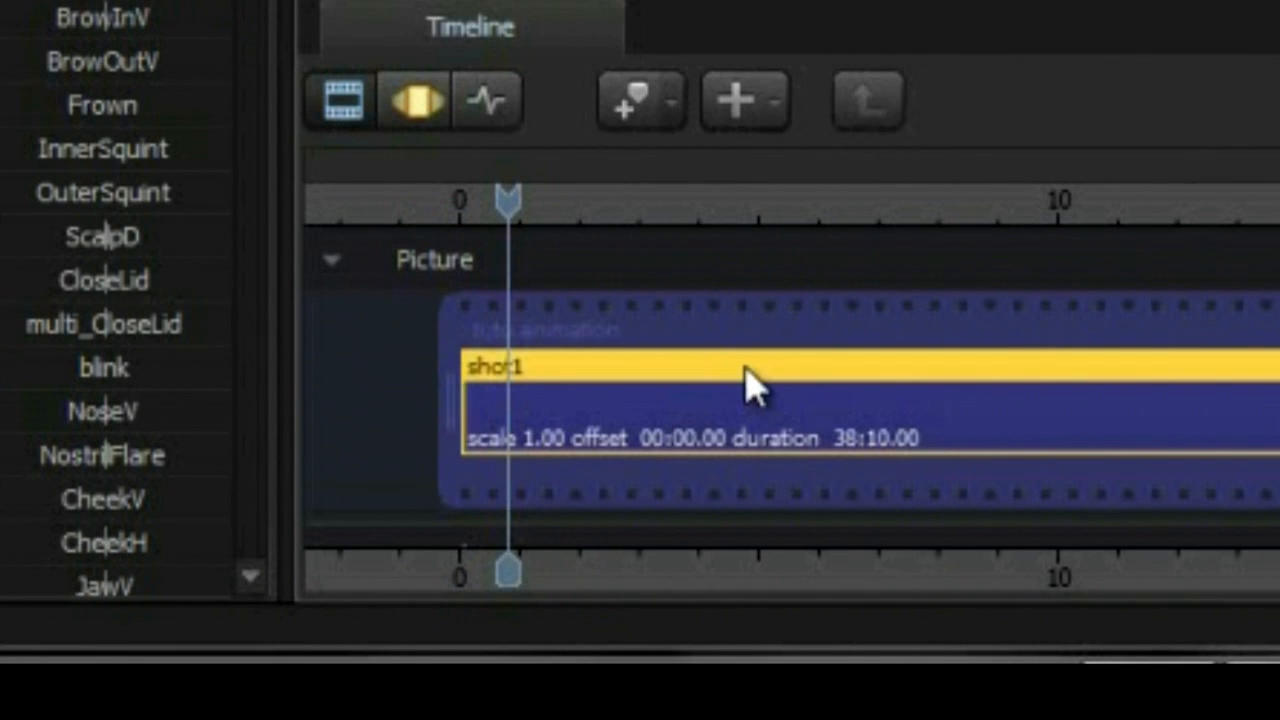
mouse_move(752, 386)
key(b)
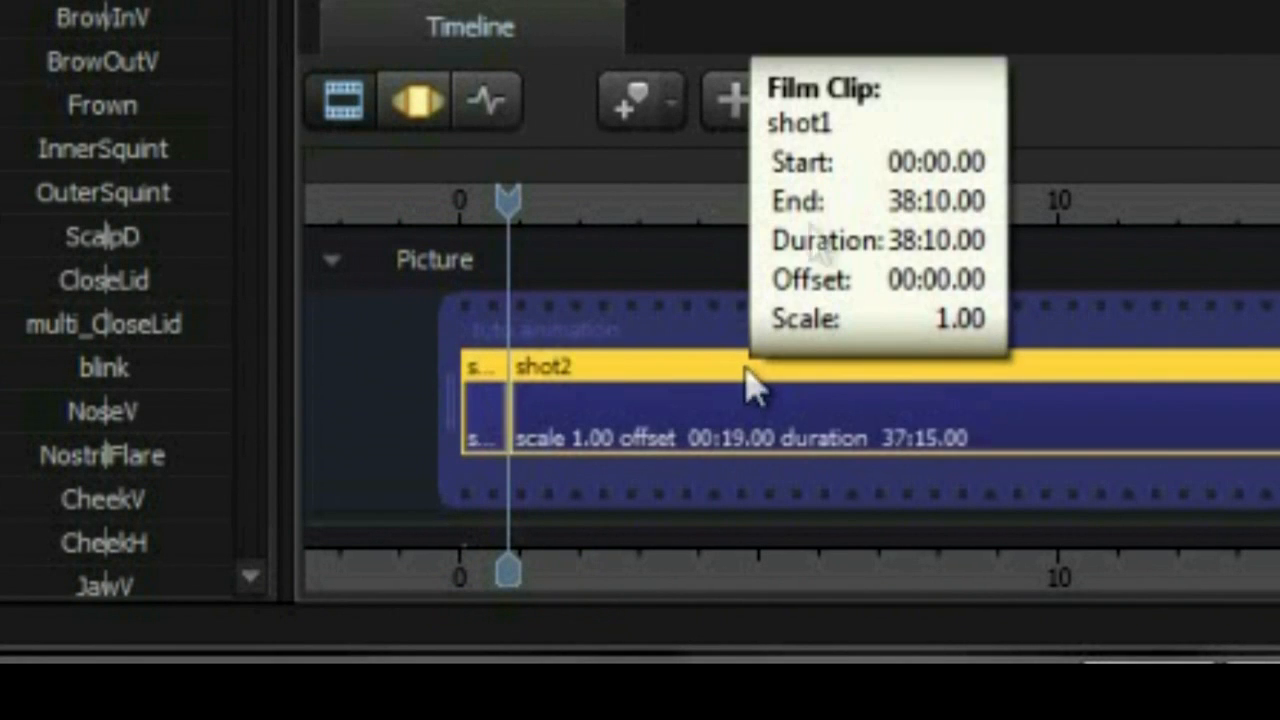
Import the Run_PRIMARY sequence onto scout1 with move_x at about 0.36 and move_y at about 0.64
right_click(109, 116)
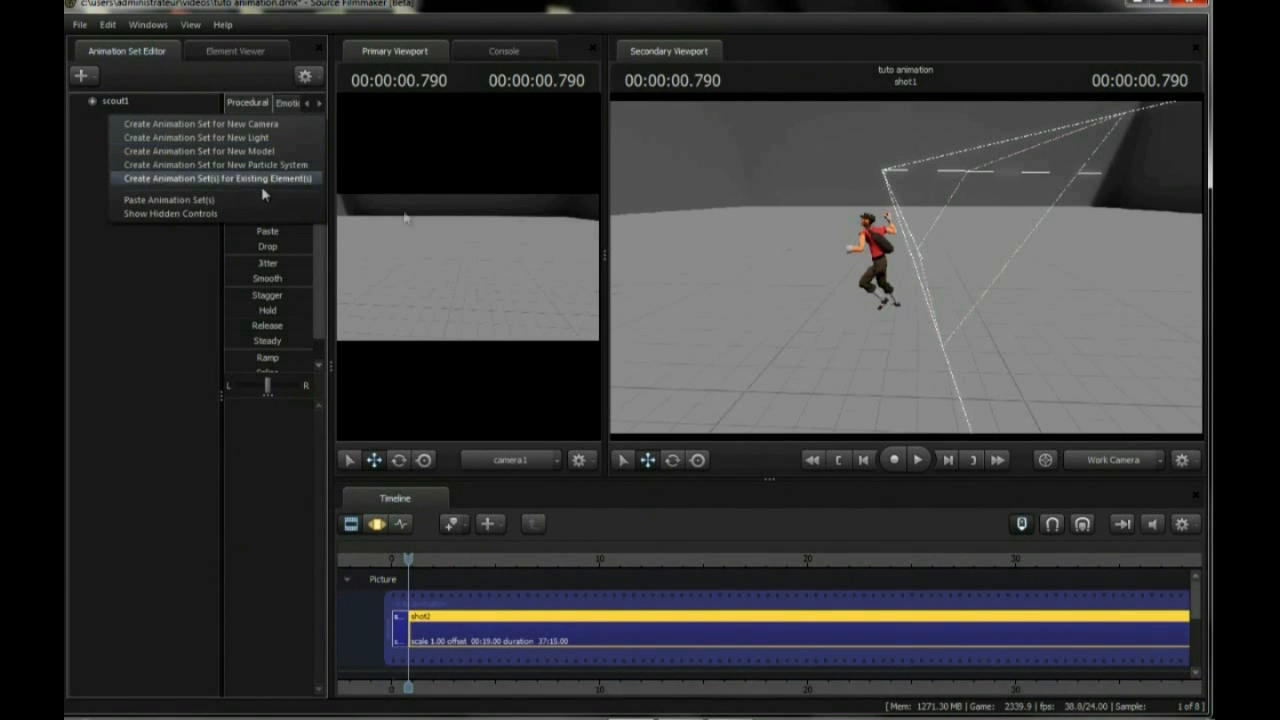
click(119, 102)
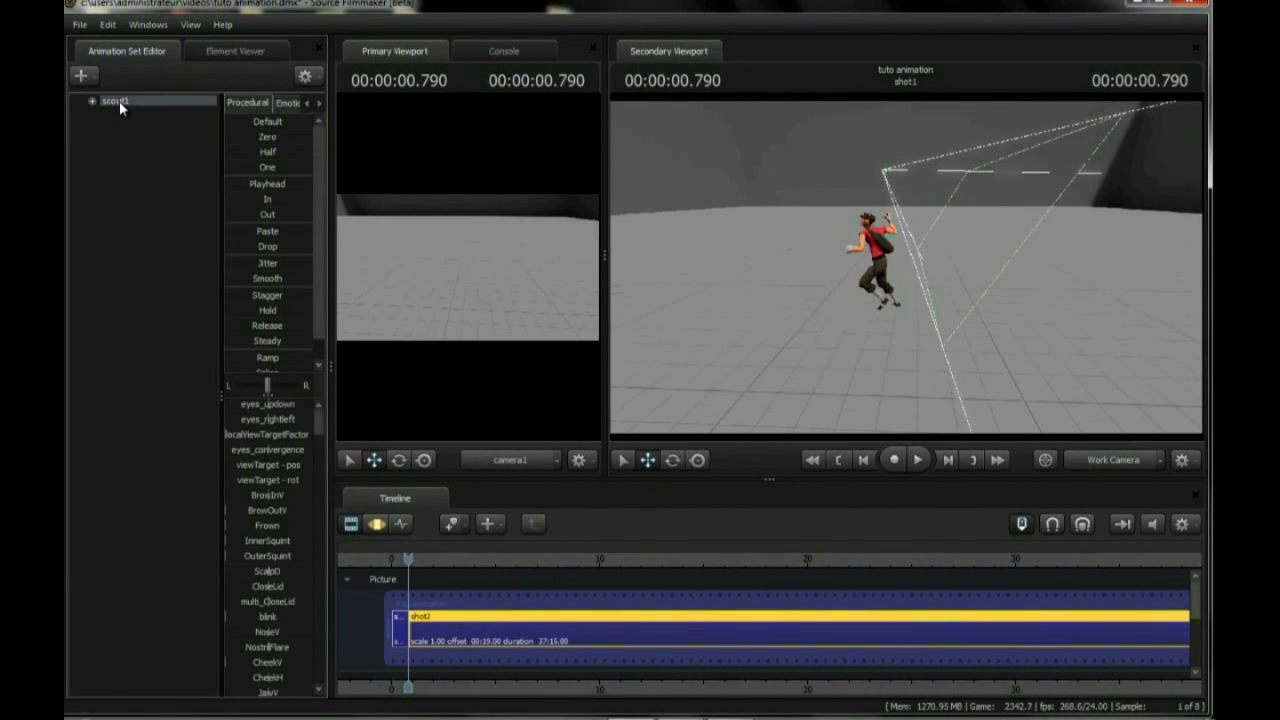
right_click(119, 103)
mouse_move(191, 266)
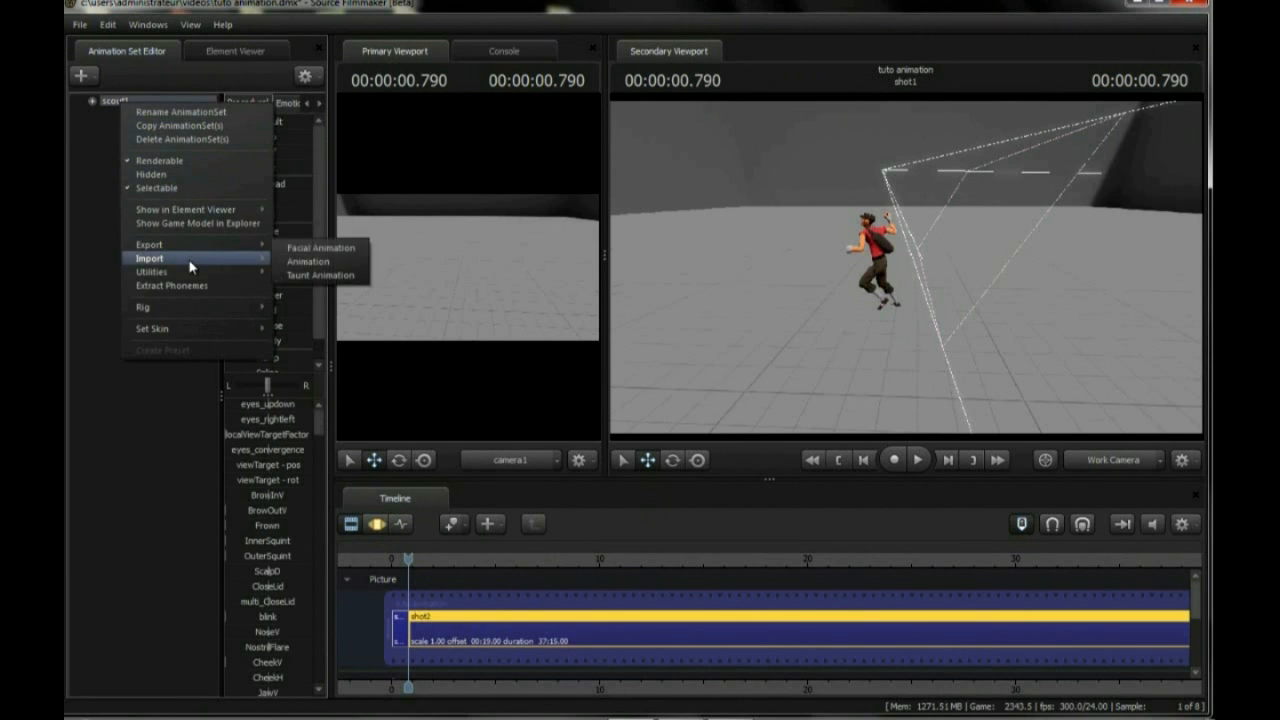
click(308, 275)
click(285, 352)
scroll(298, 443, down, 10)
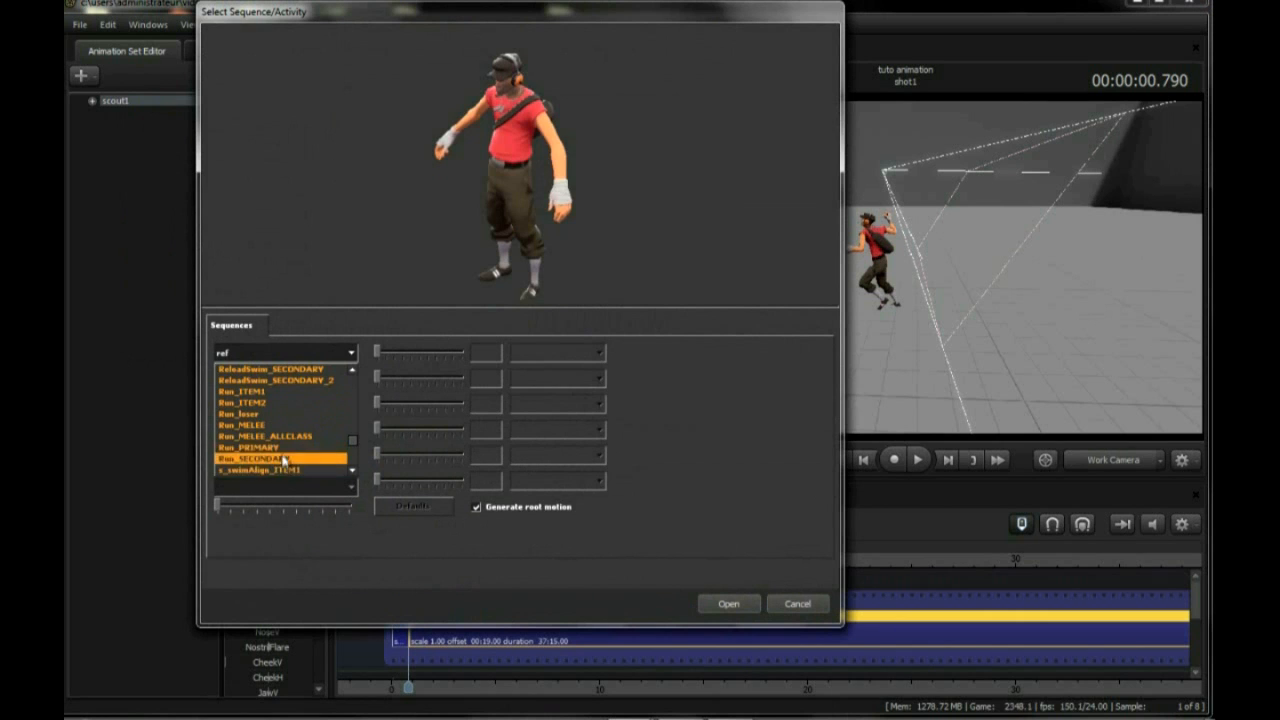
click(272, 448)
drag(421, 405, 453, 430)
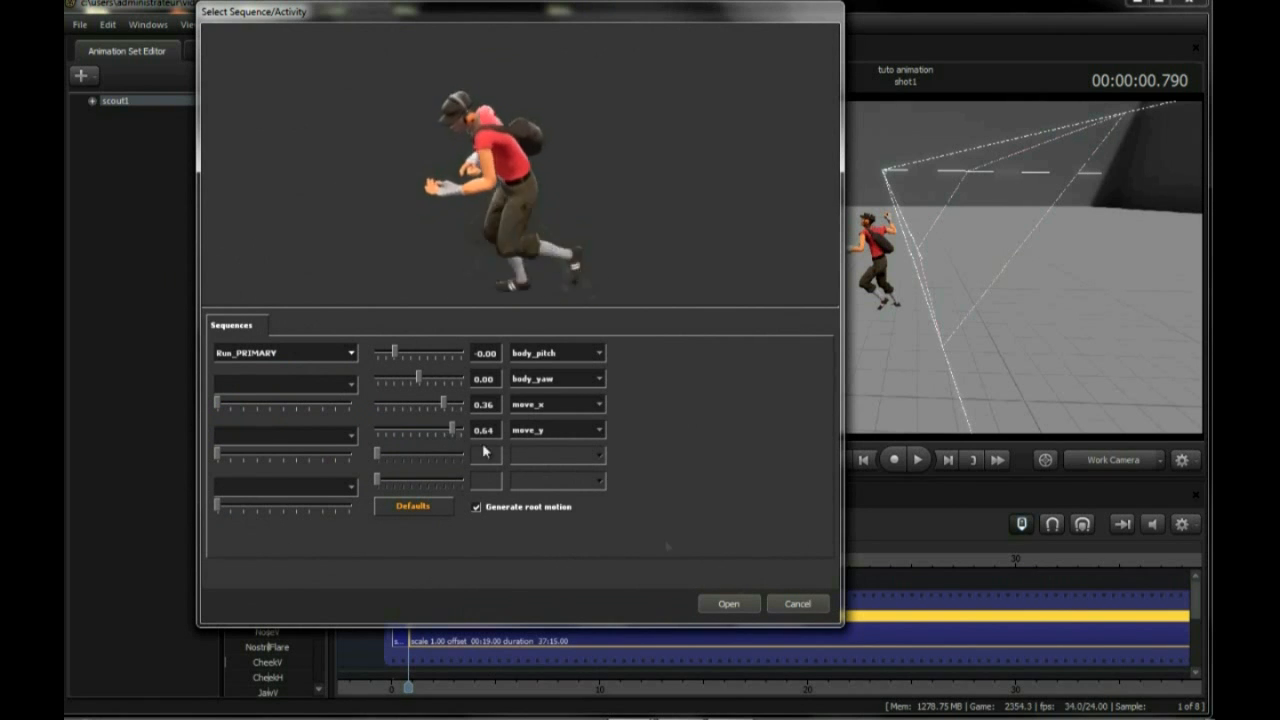
click(728, 604)
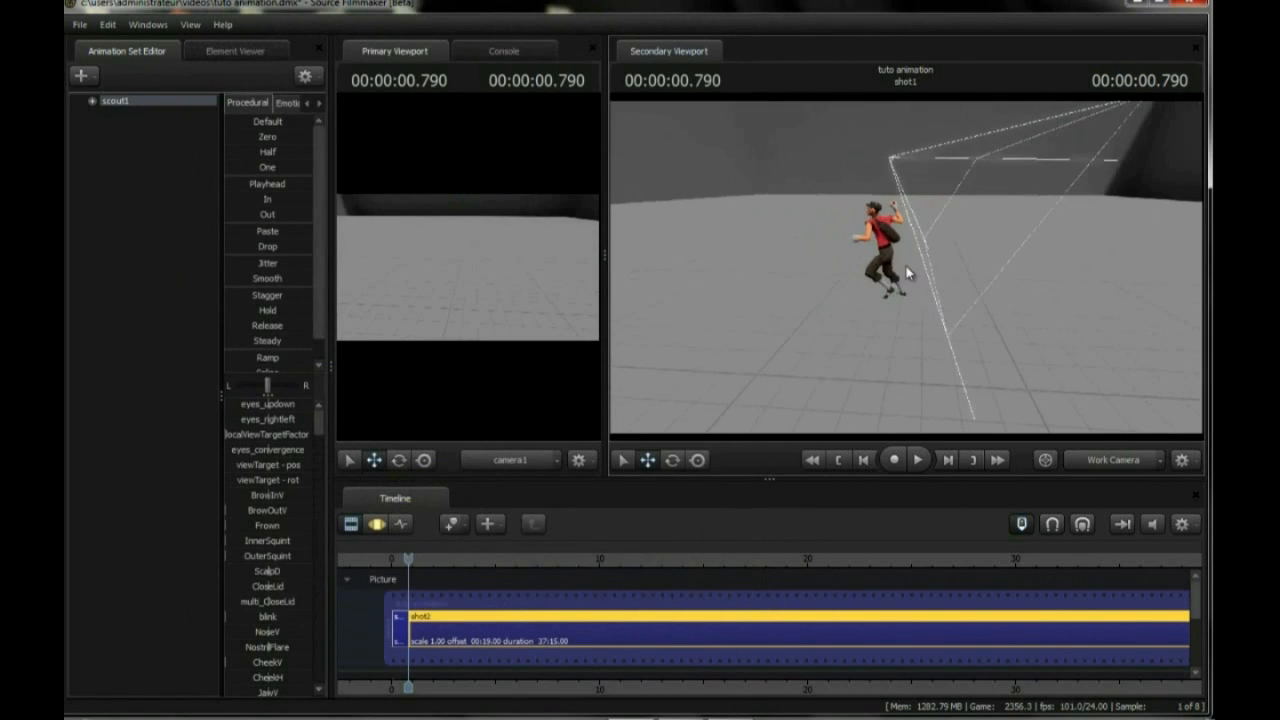
Play the animation from the first shot across the cut into shot2 and view the scout's movement
drag(407, 558, 399, 563)
click(918, 460)
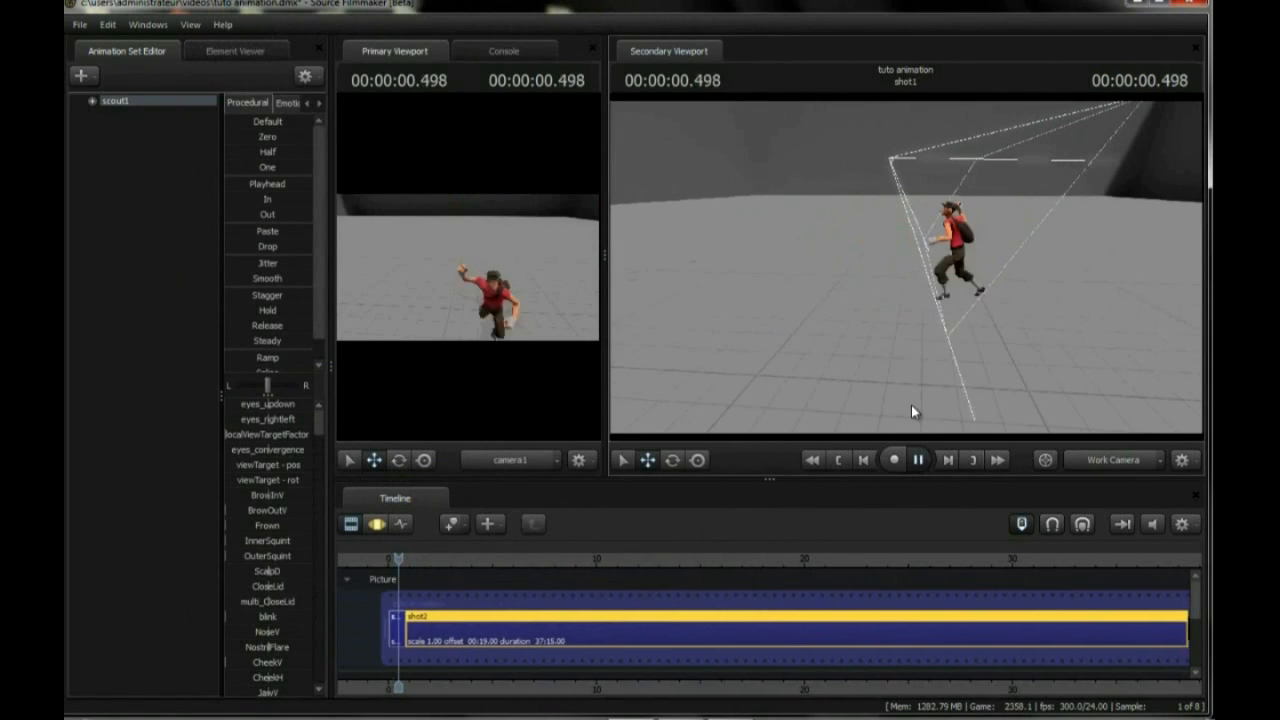
drag(898, 406, 1130, 406)
drag(905, 300, 750, 300)
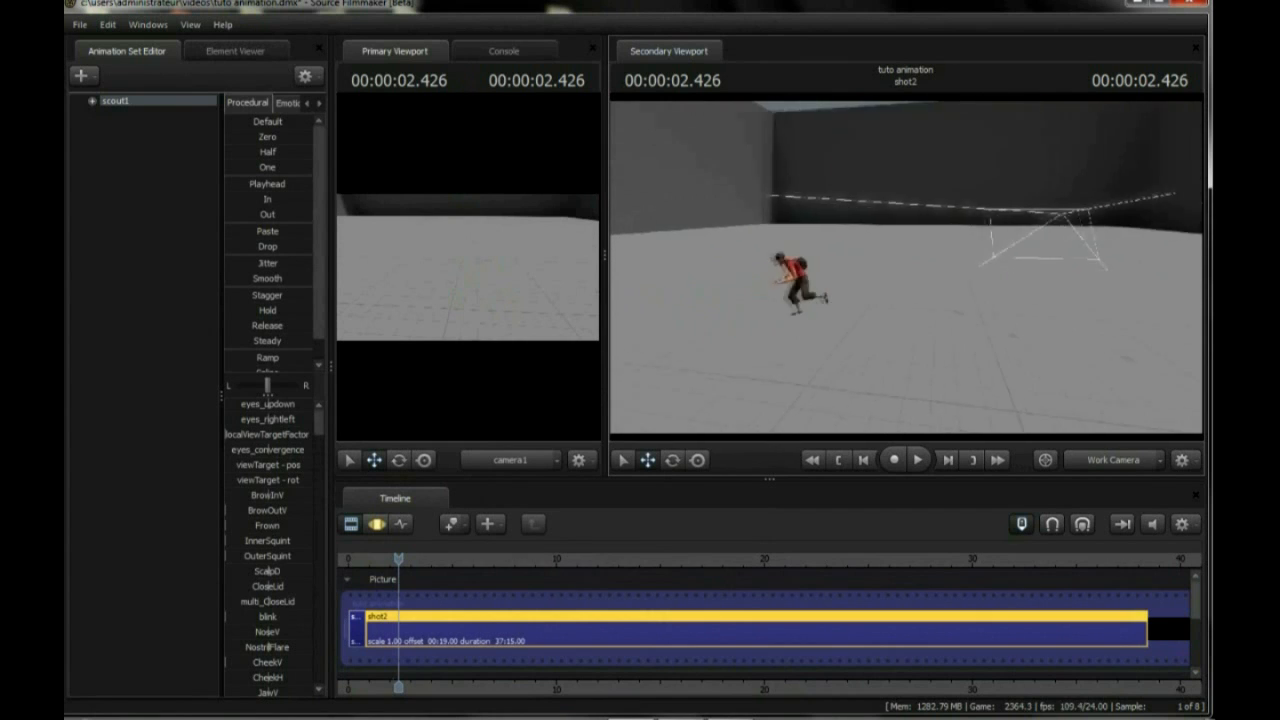
drag(860, 258, 911, 272)
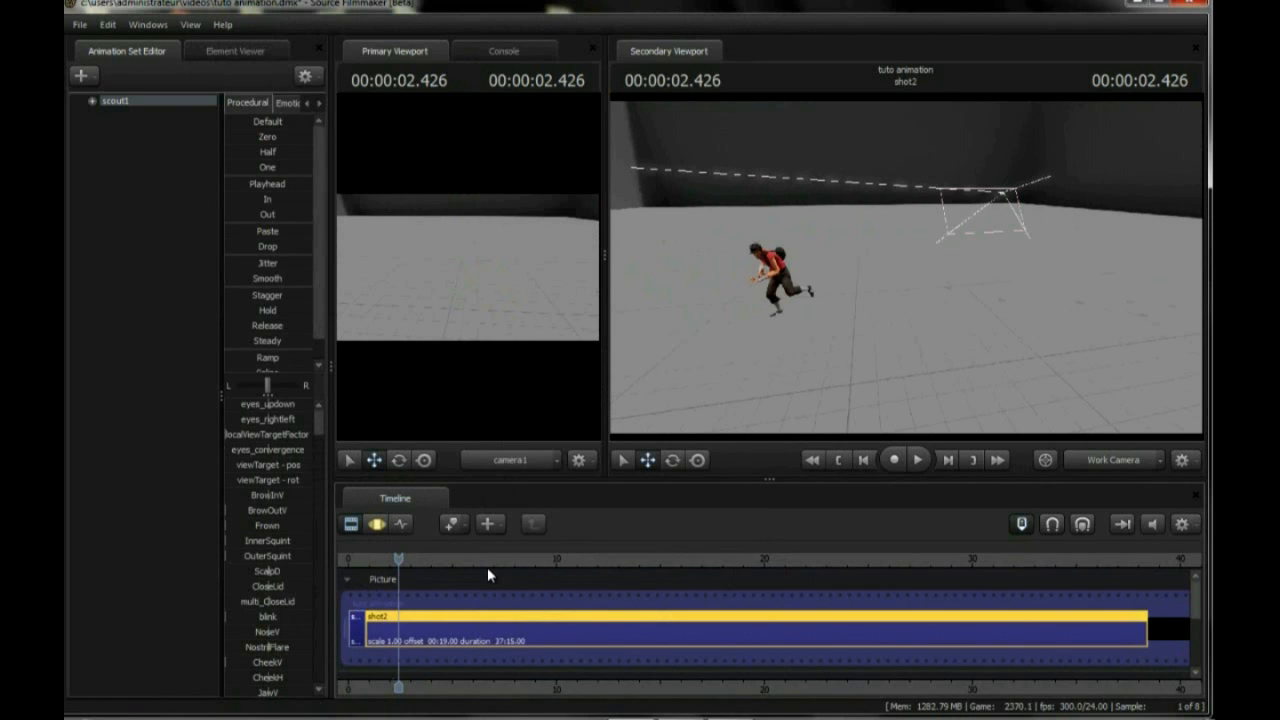
Split shot2 at about 2.43 s and rotate scout1 about its vertical axis in the new shot to change the running direction
key(b)
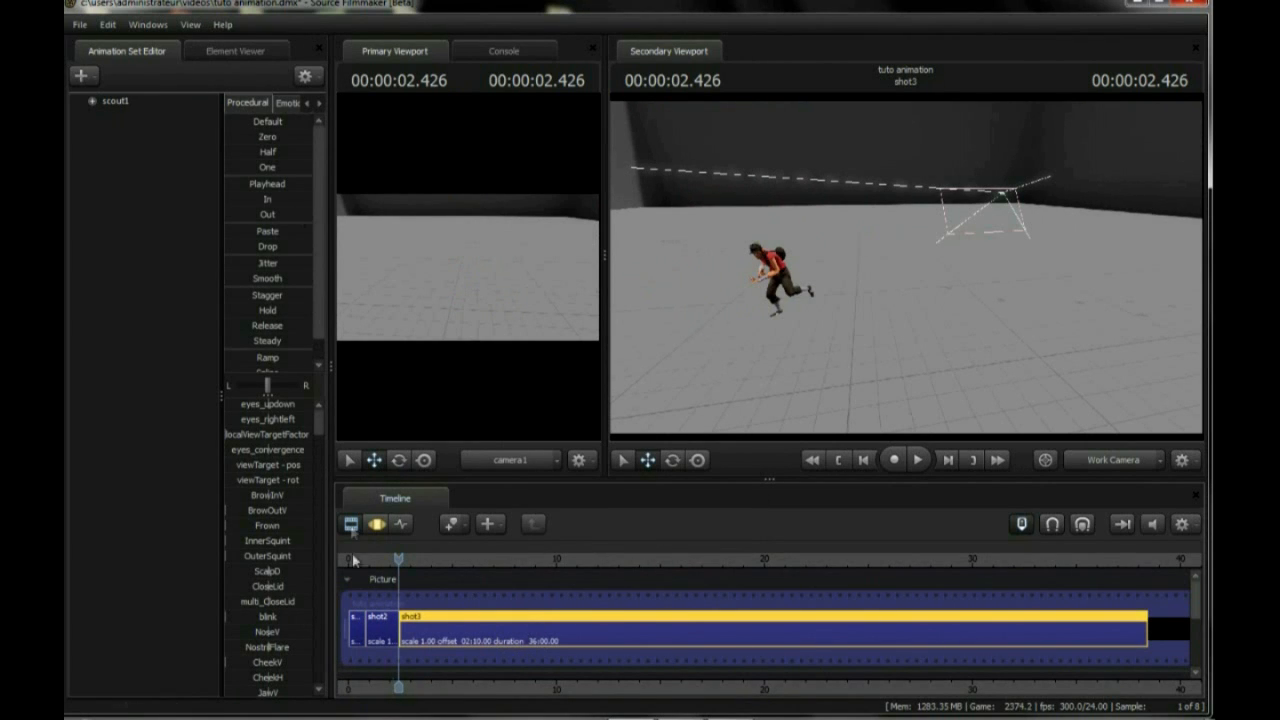
click(370, 521)
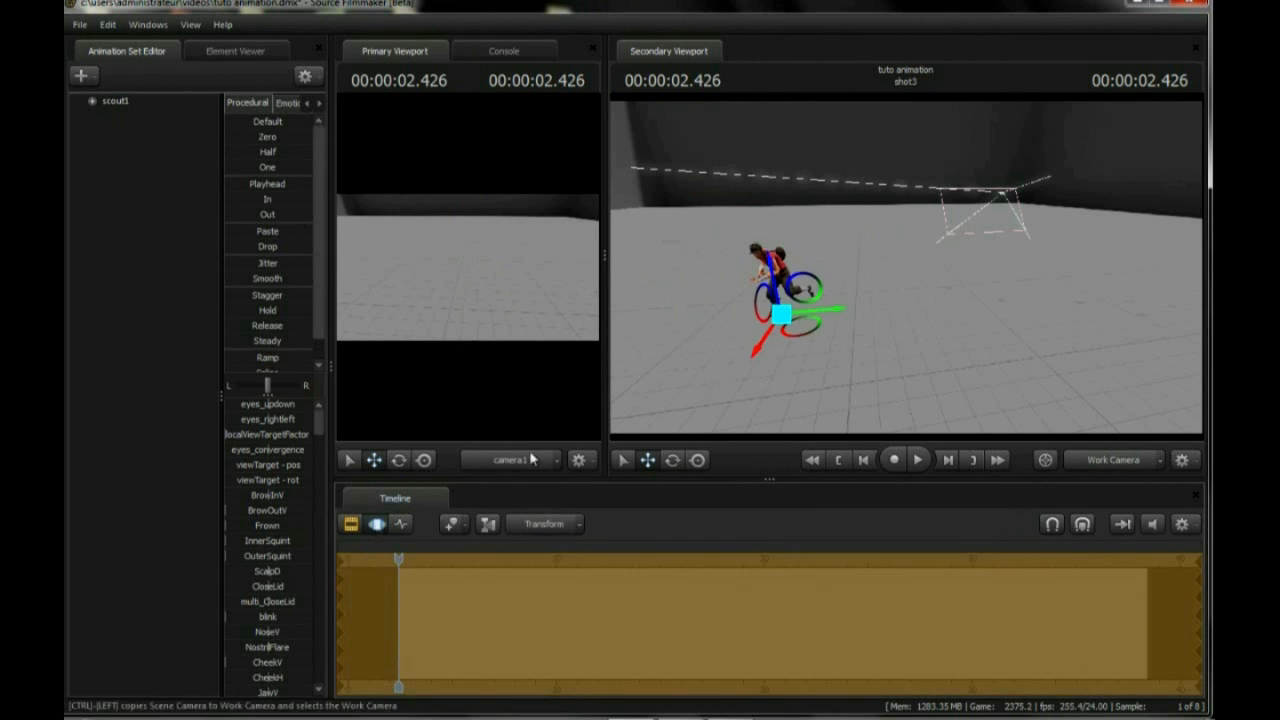
click(399, 462)
drag(902, 265, 852, 292)
key(w)
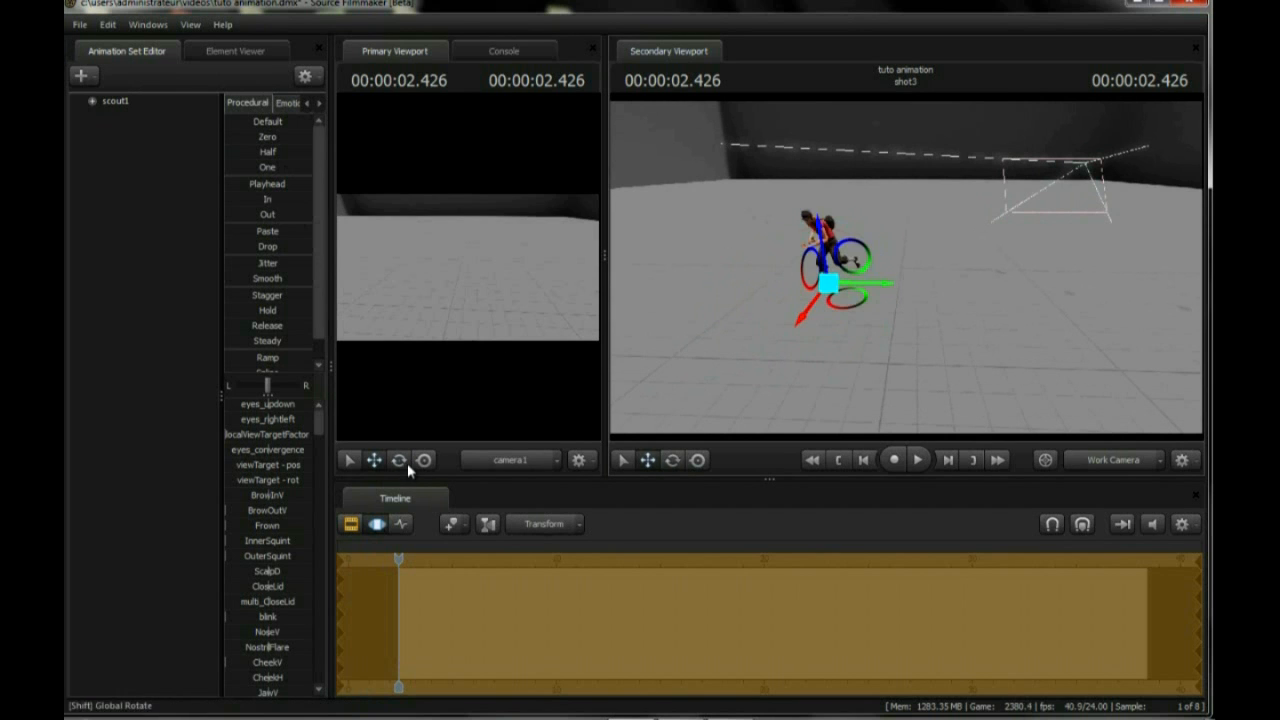
click(404, 462)
mouse_move(876, 323)
mouse_down()
mouse_move(796, 352)
mouse_move(836, 362)
mouse_move(885, 334)
mouse_up()
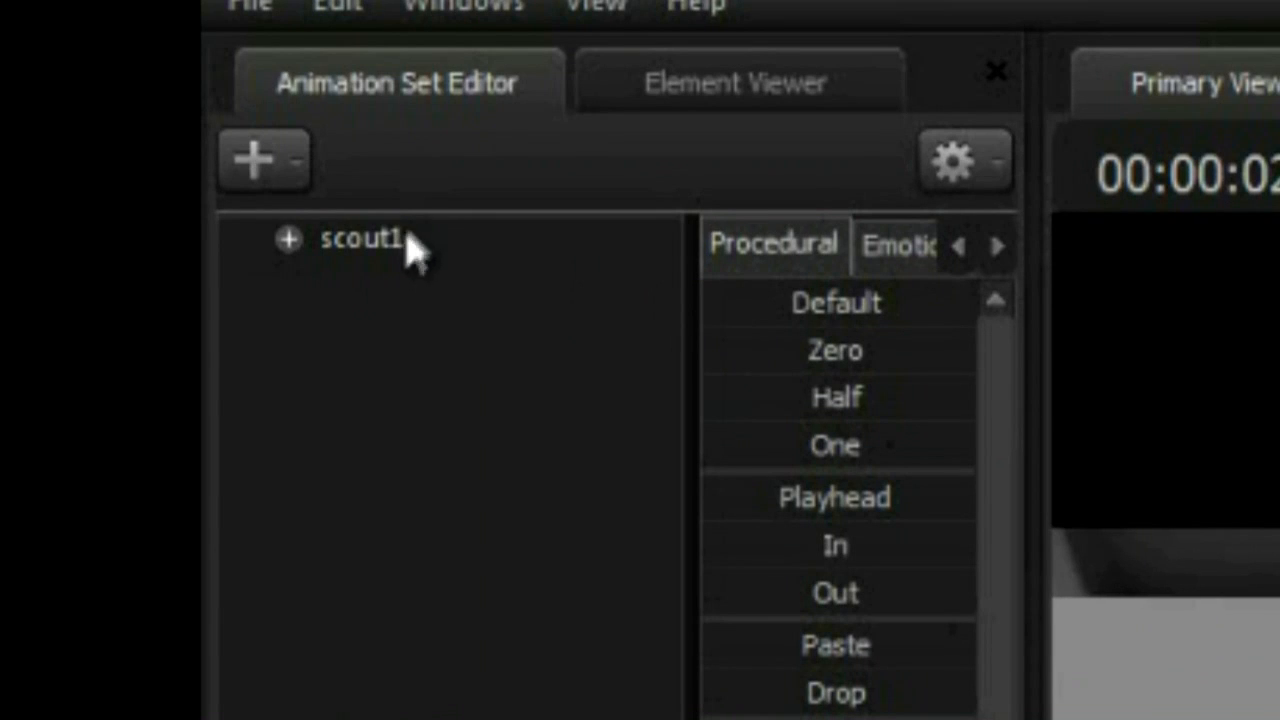
click(365, 242)
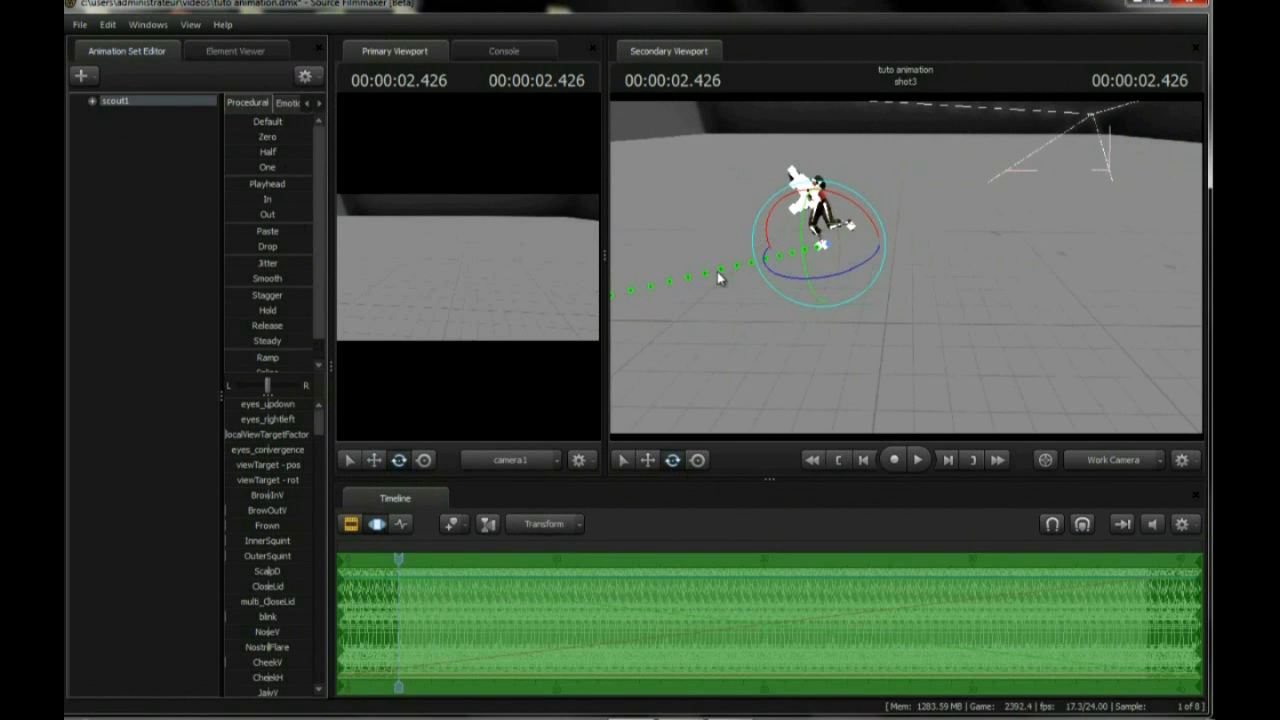
click(844, 274)
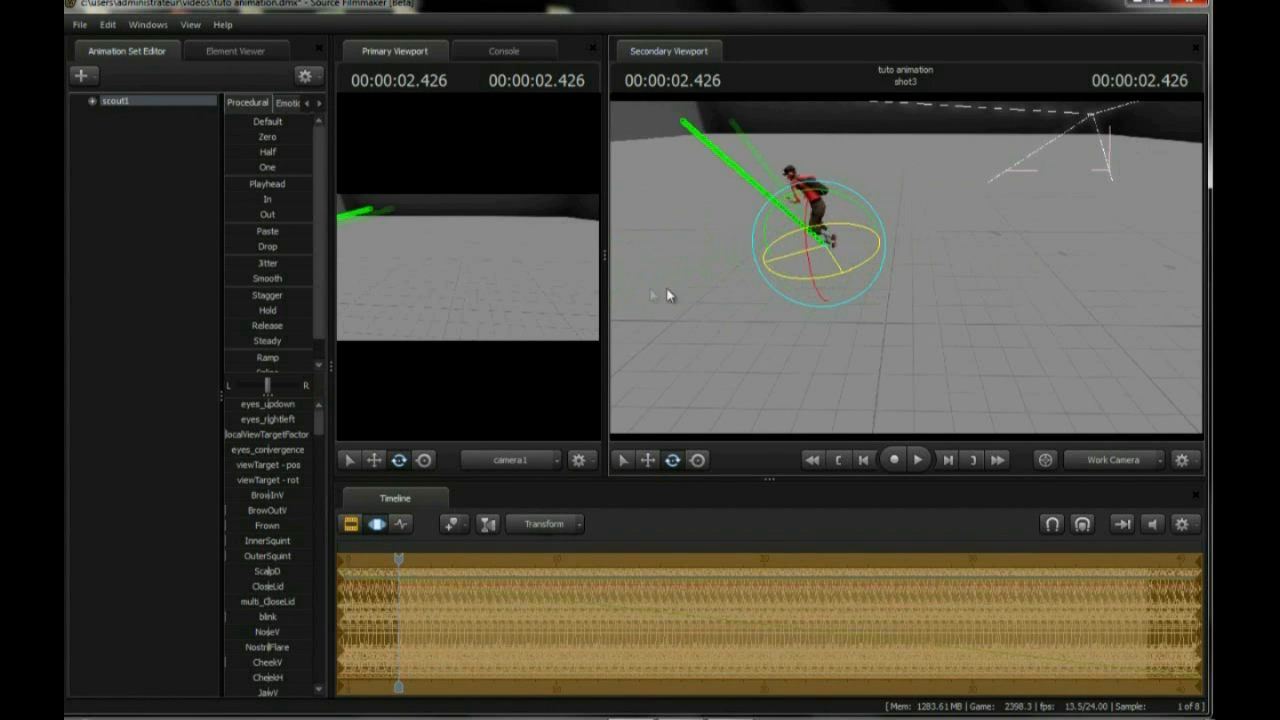
Play the animation in shot3, then replay it from about 0.54 s in shot1 to check the change of direction
click(917, 460)
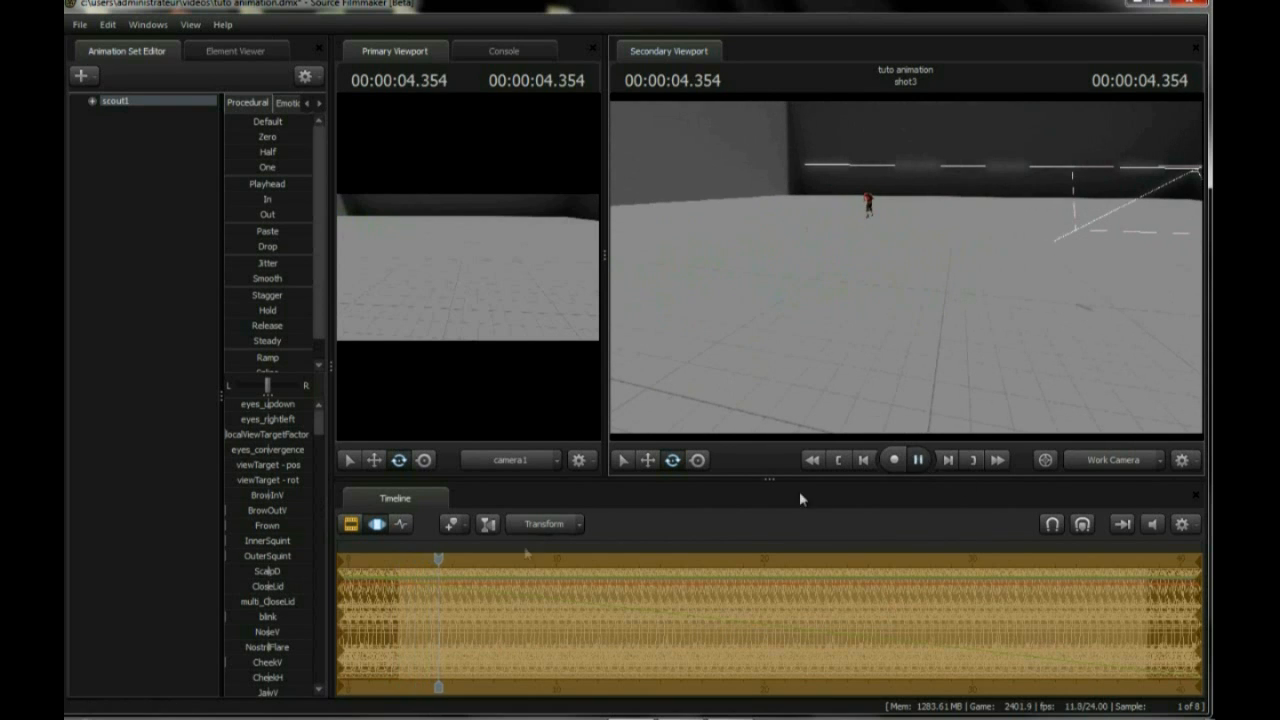
drag(414, 558, 361, 559)
key(F2)
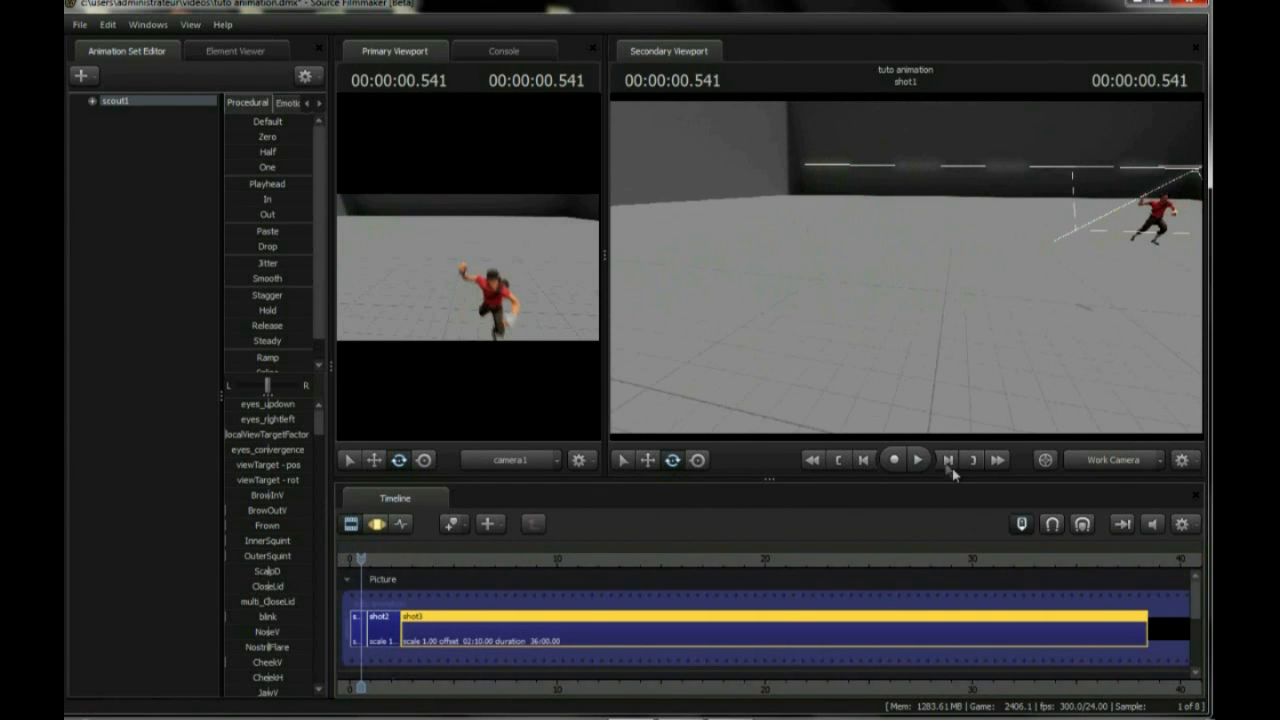
key(space)
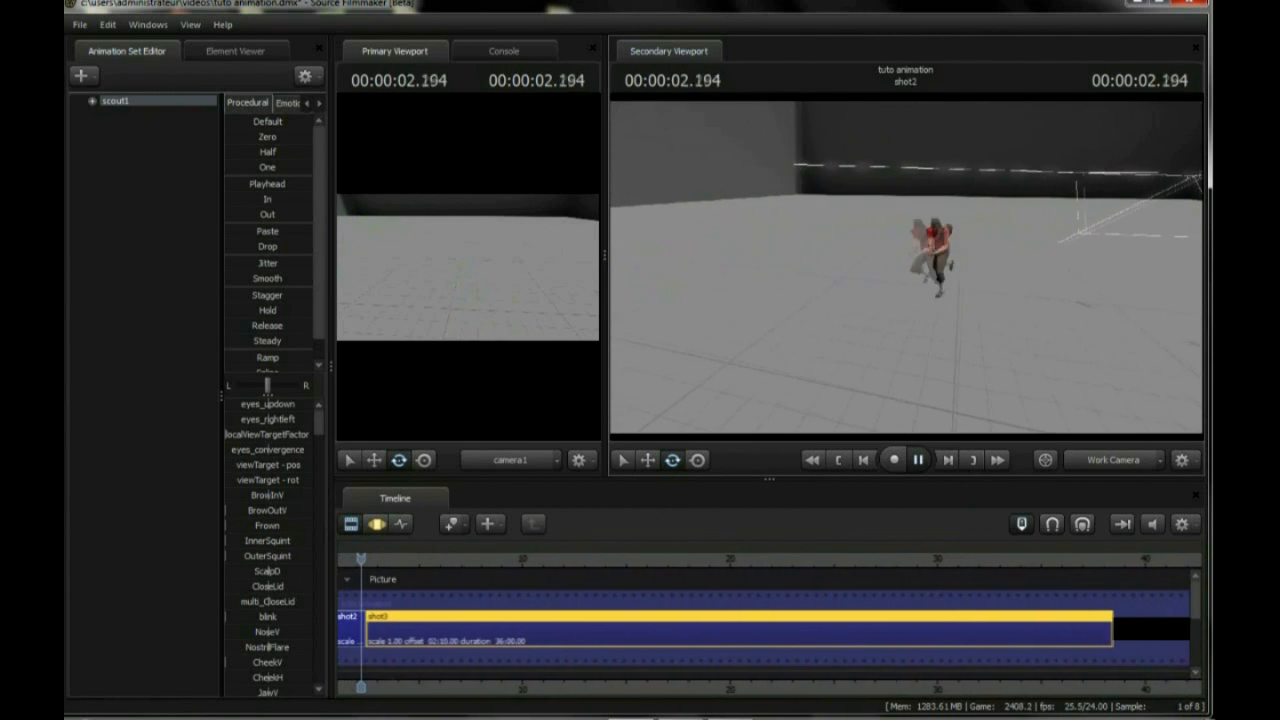
Stop playback at about 3.73 s, frame the scout in the work camera, and split shot3 at that time
click(917, 459)
key(w)
drag(906, 267, 1040, 270)
key(w)
key(w)
drag(906, 267, 840, 267)
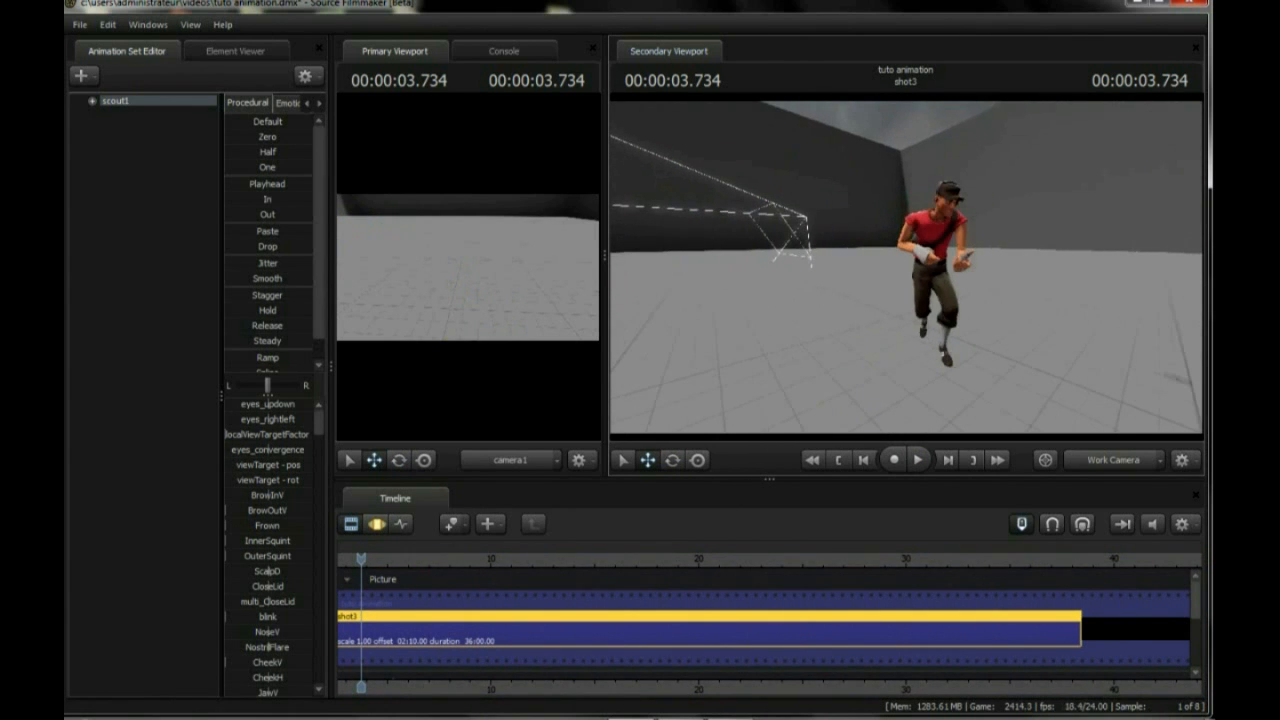
drag(906, 267, 740, 379)
key(d)
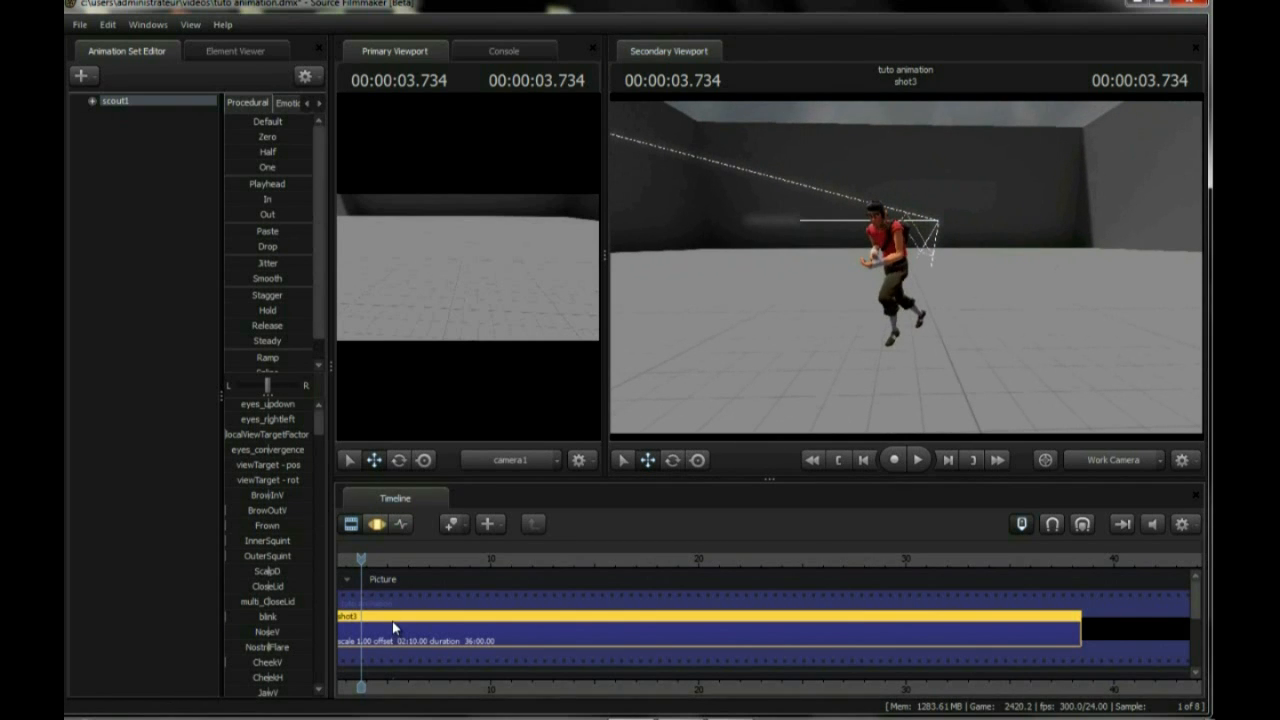
key(b)
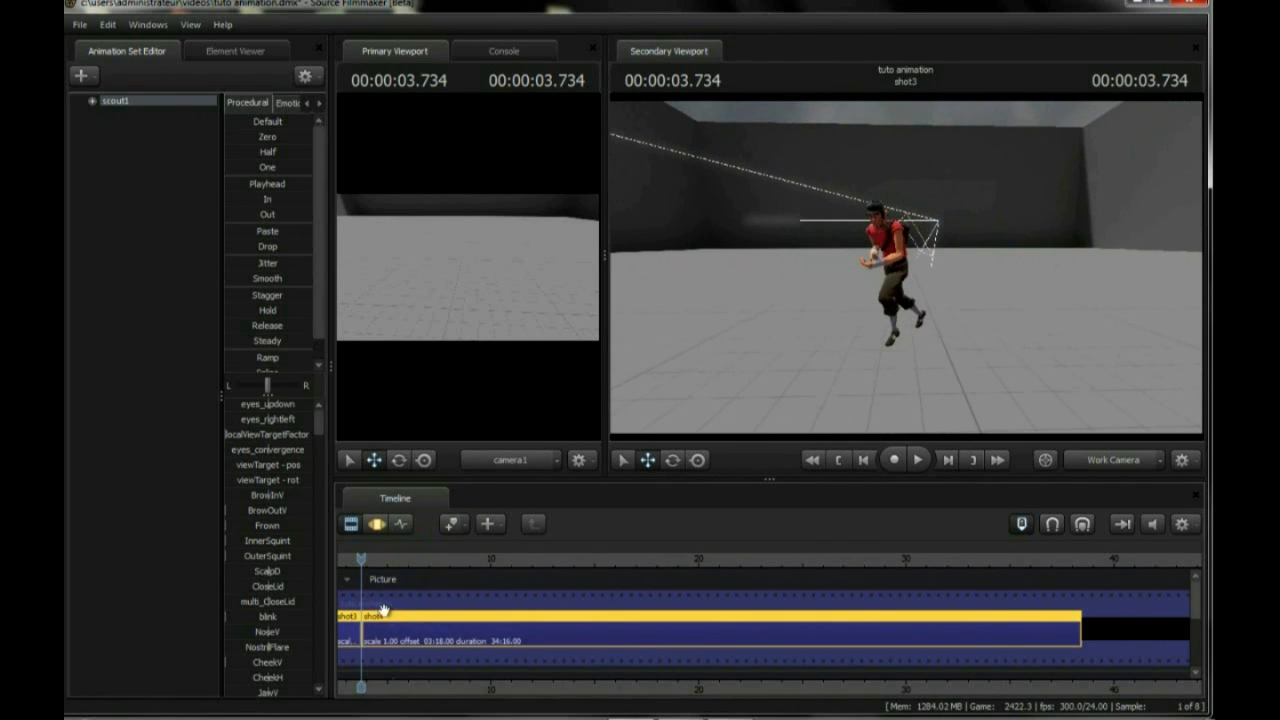
Import the primary_death_burning sequence onto scout1 in shot4
right_click(128, 100)
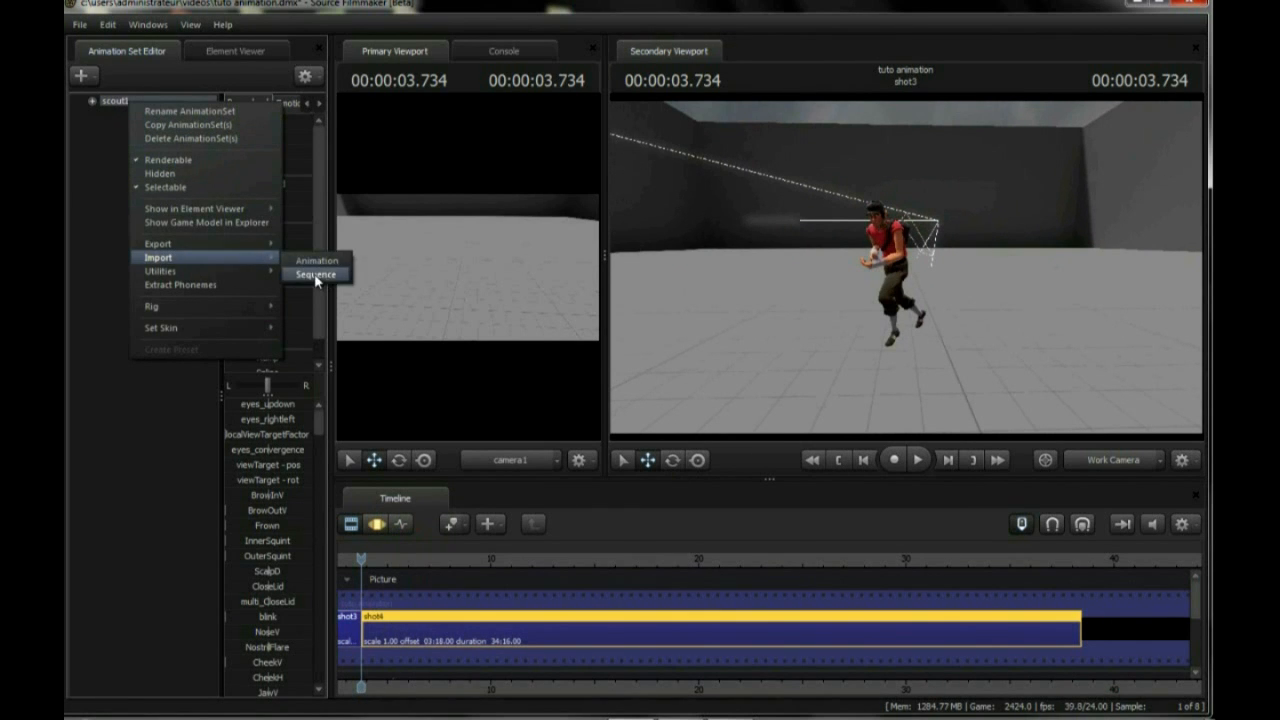
click(316, 275)
scroll(298, 430, down, 1)
scroll(301, 442, up, 10)
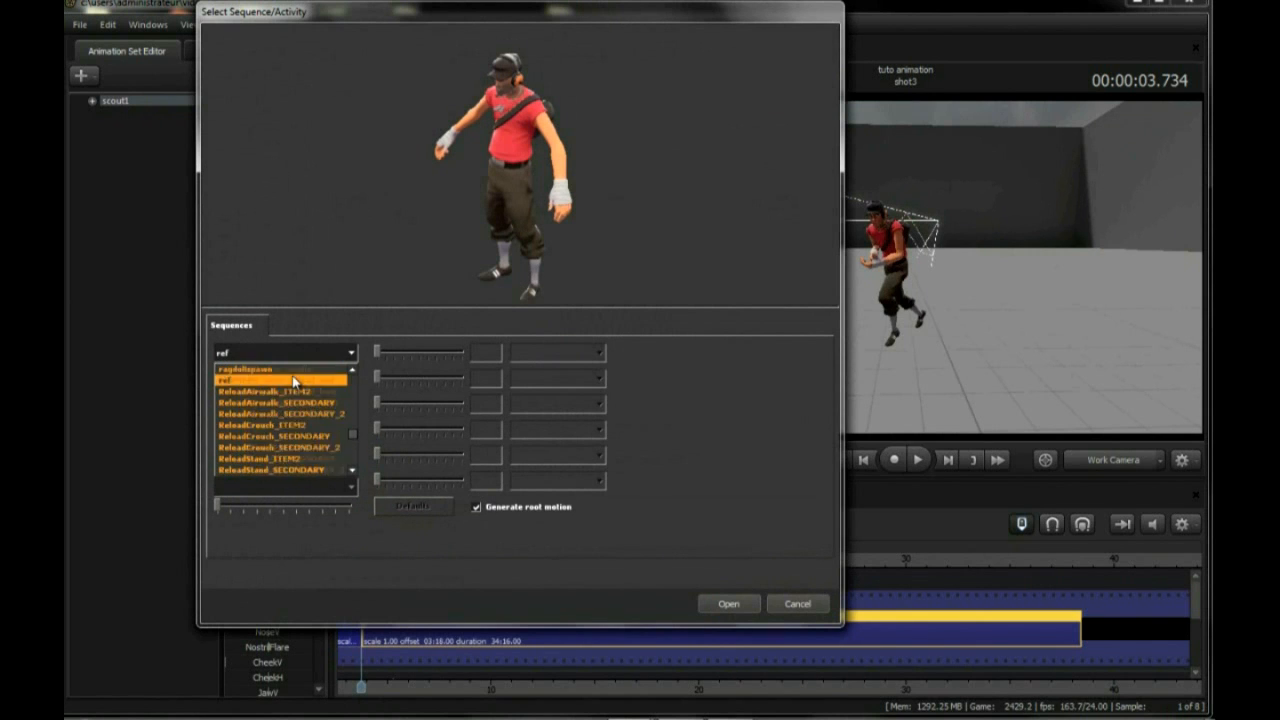
scroll(300, 405, down, 3)
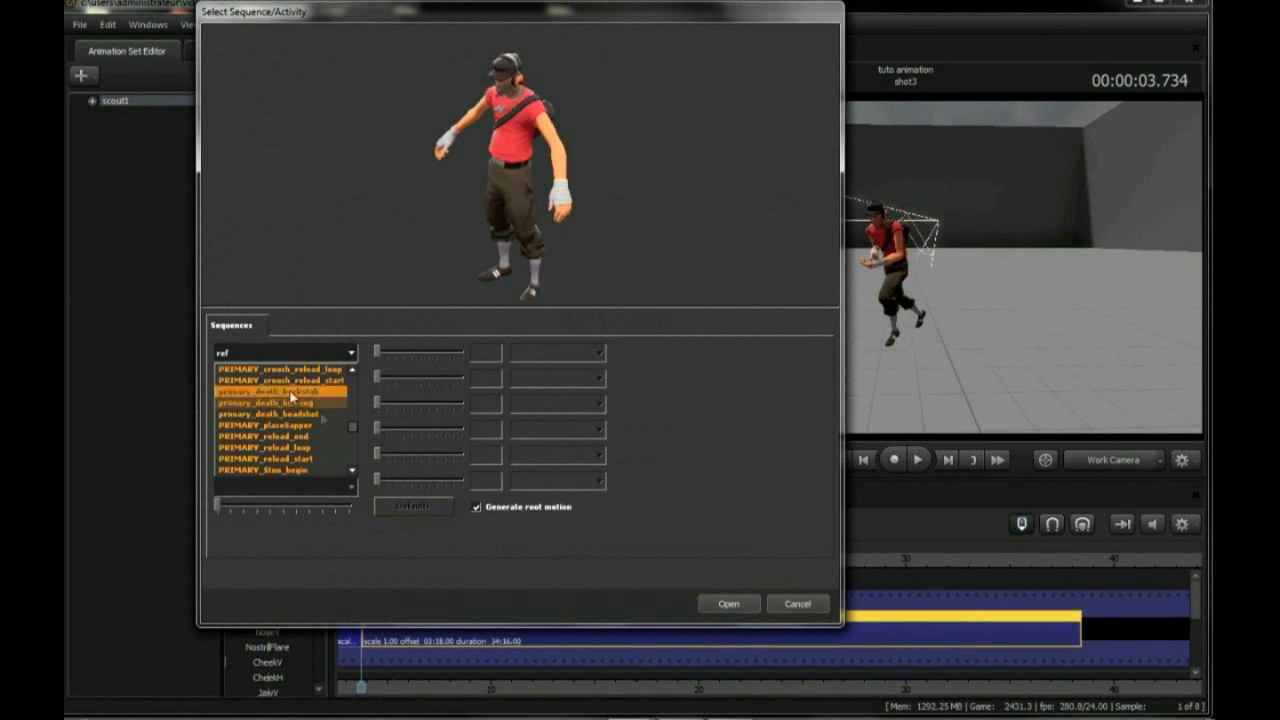
click(298, 403)
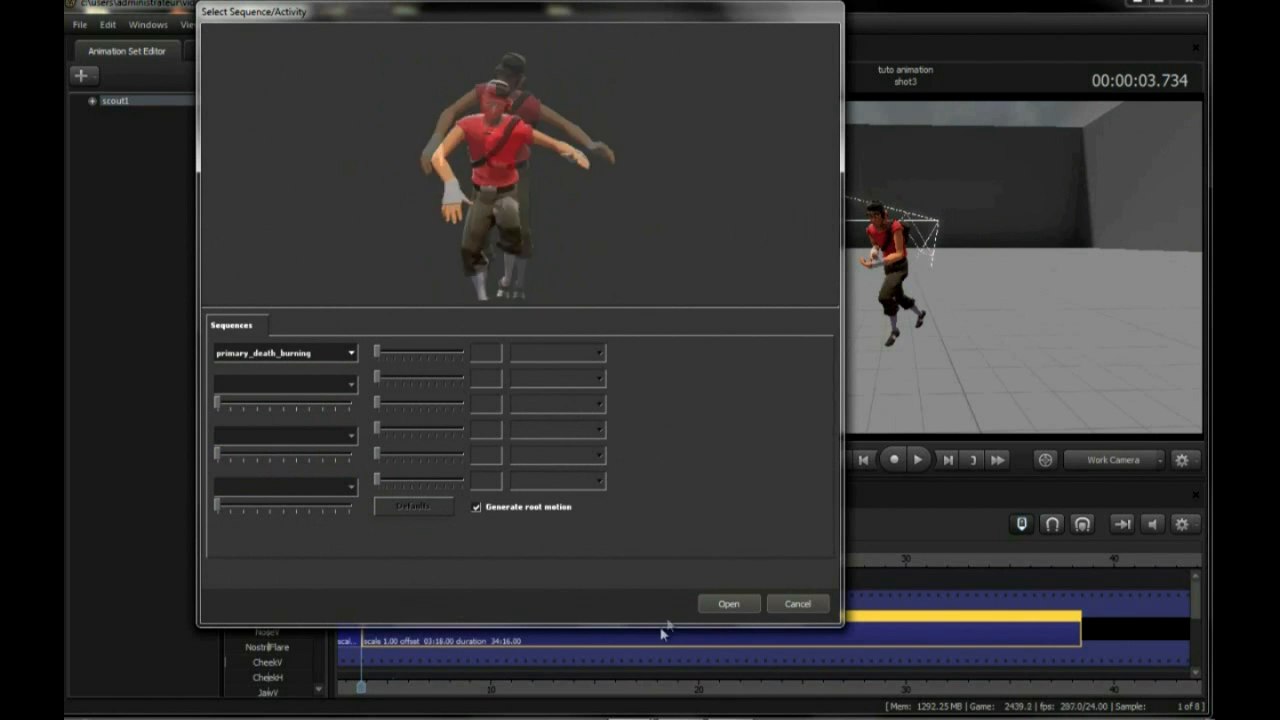
click(726, 604)
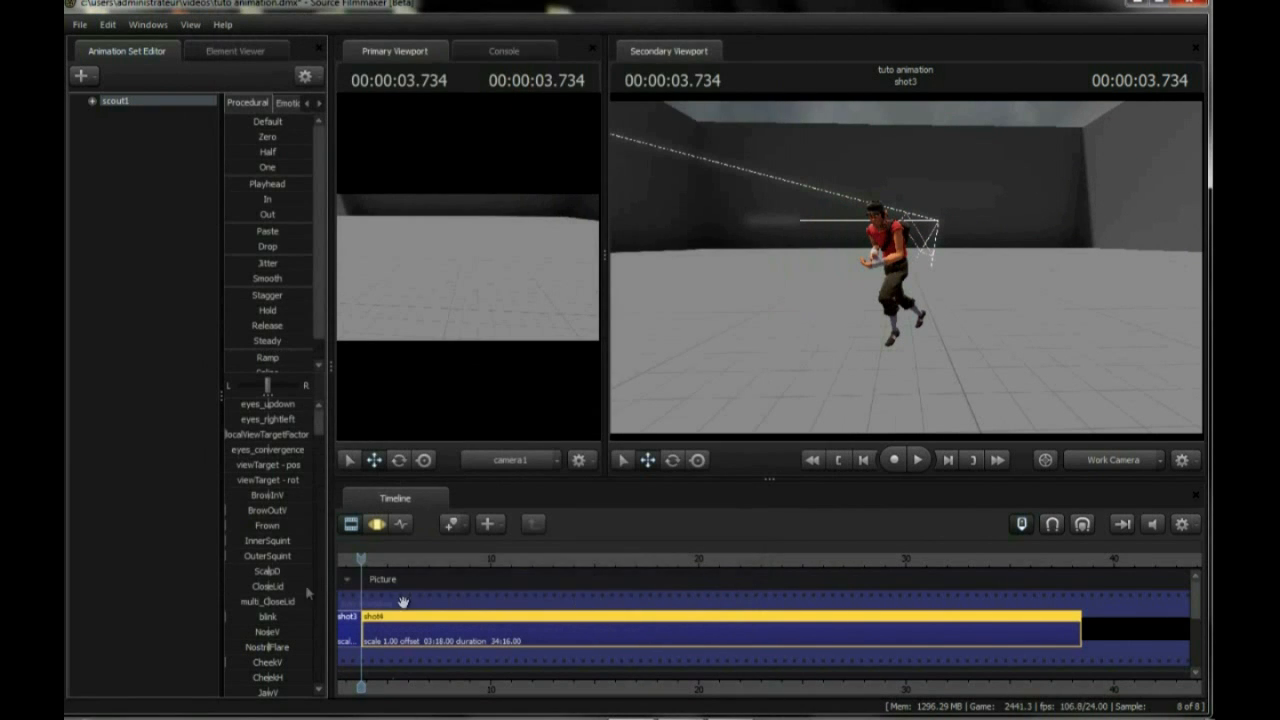
Play the burning death animation in shot4, then scrub back to about 5.04 s and inspect the pose
click(919, 461)
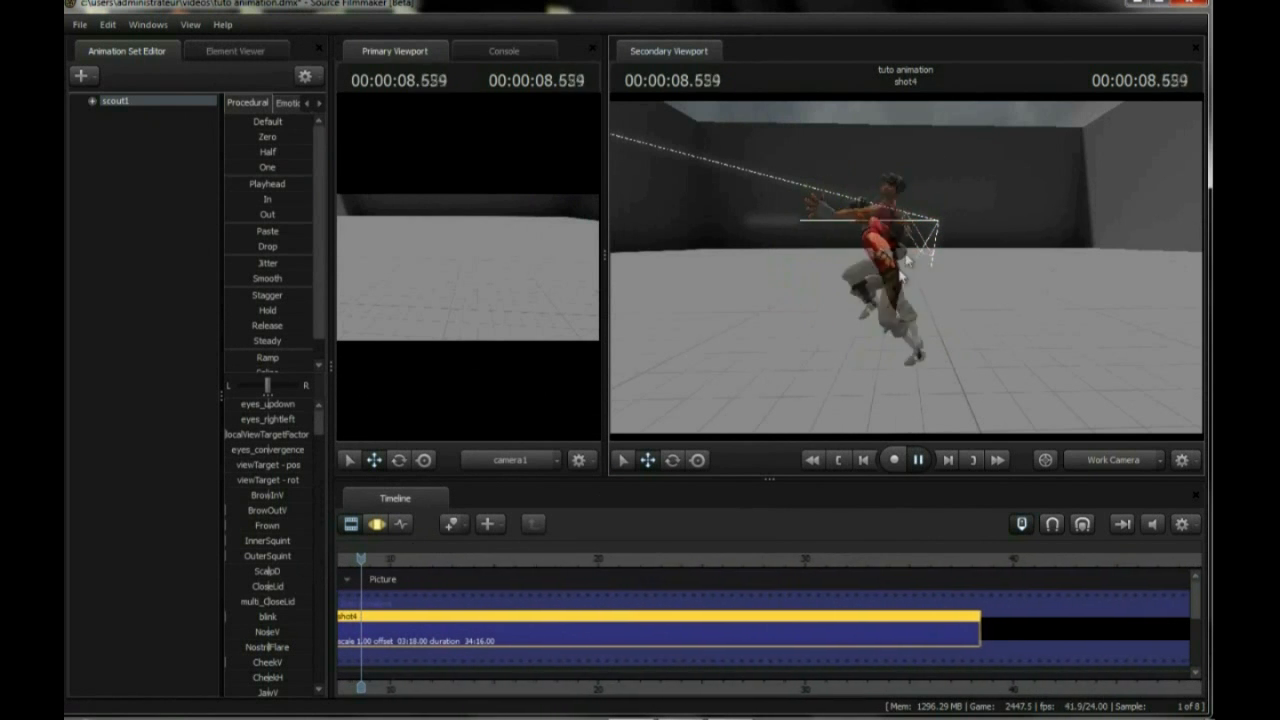
click(917, 460)
drag(361, 556, 503, 580)
scroll(547, 583, up, 1)
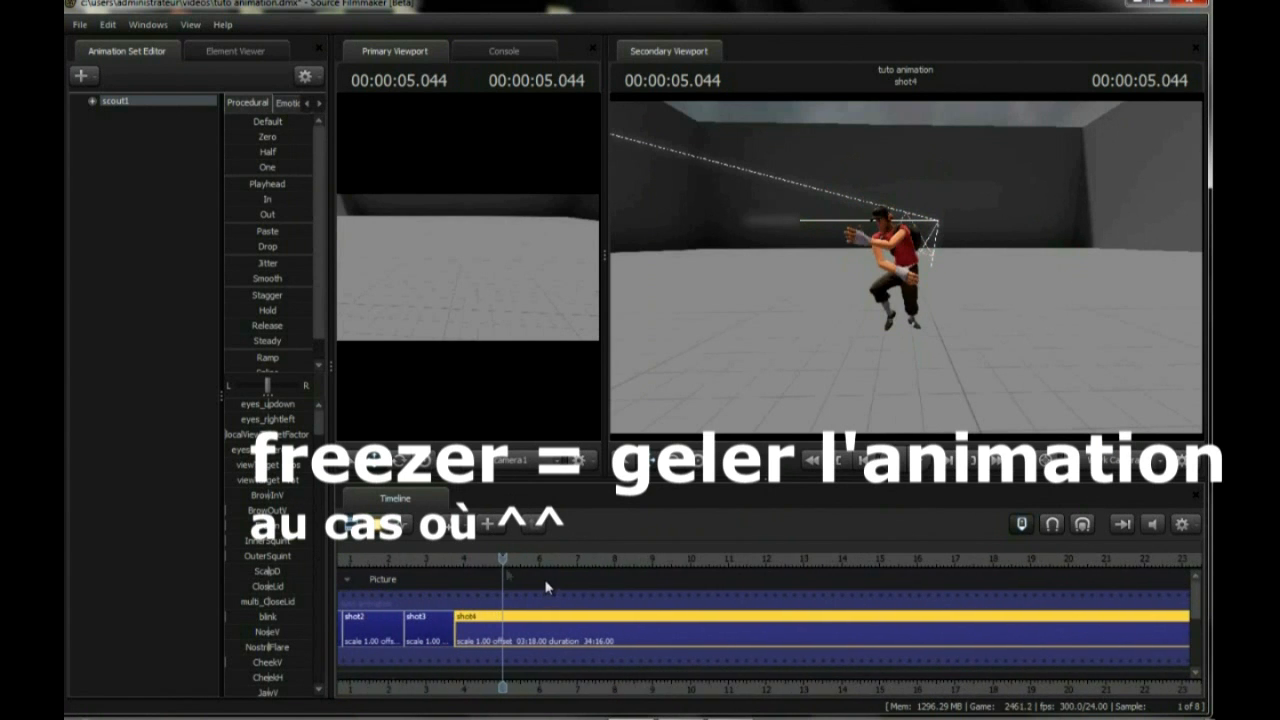
Add keyframes on scout1 in the Graph Editor at about 6.7 s and about 9.8 s
key(F4)
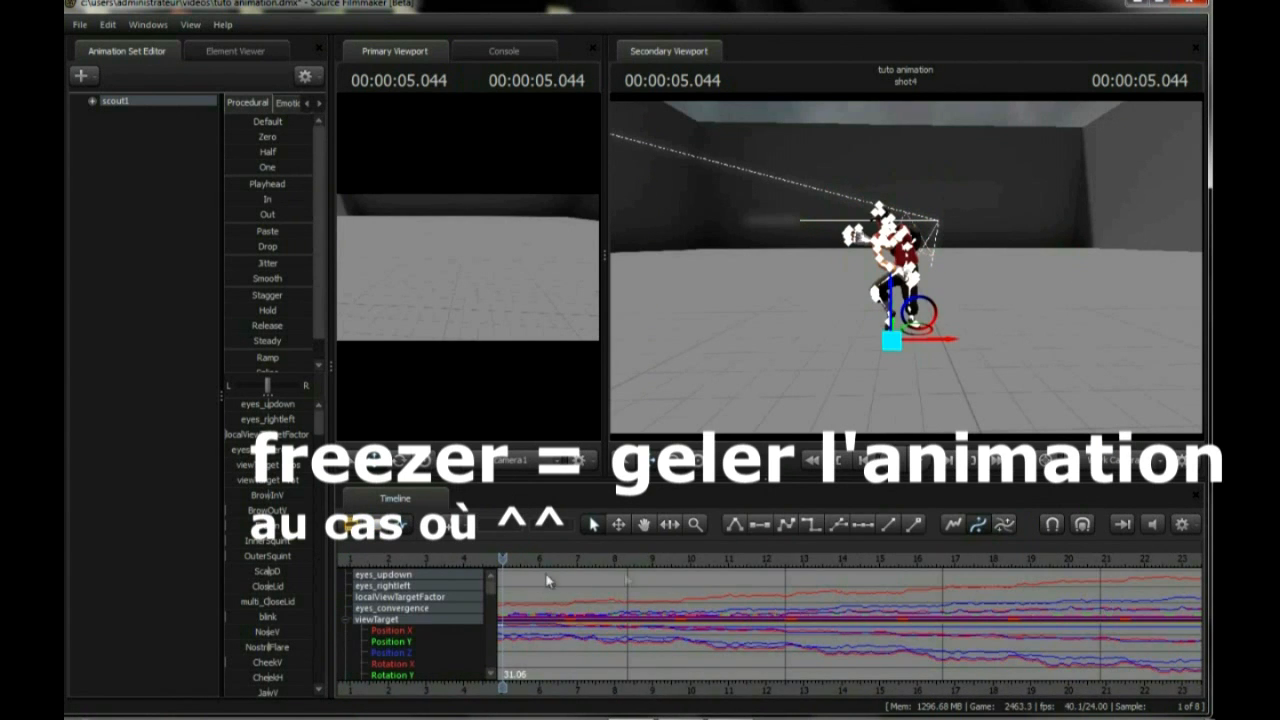
drag(502, 556, 563, 560)
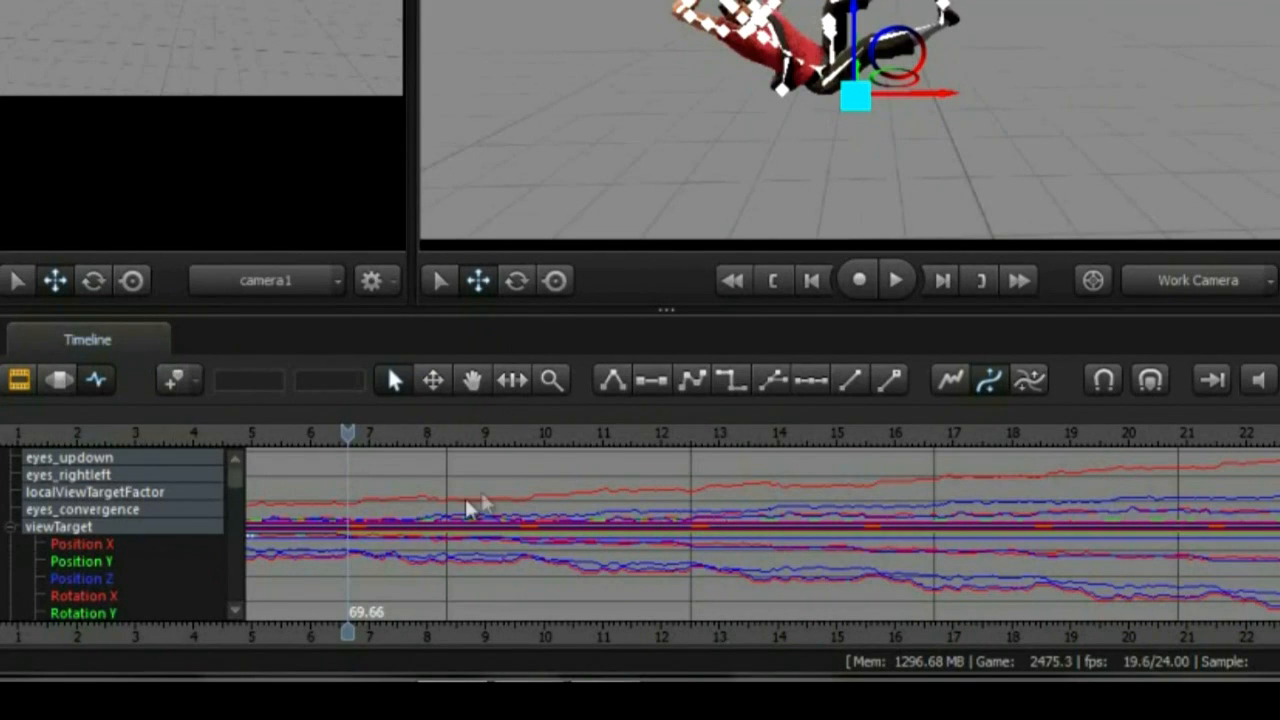
scroll(426, 471, down, 5)
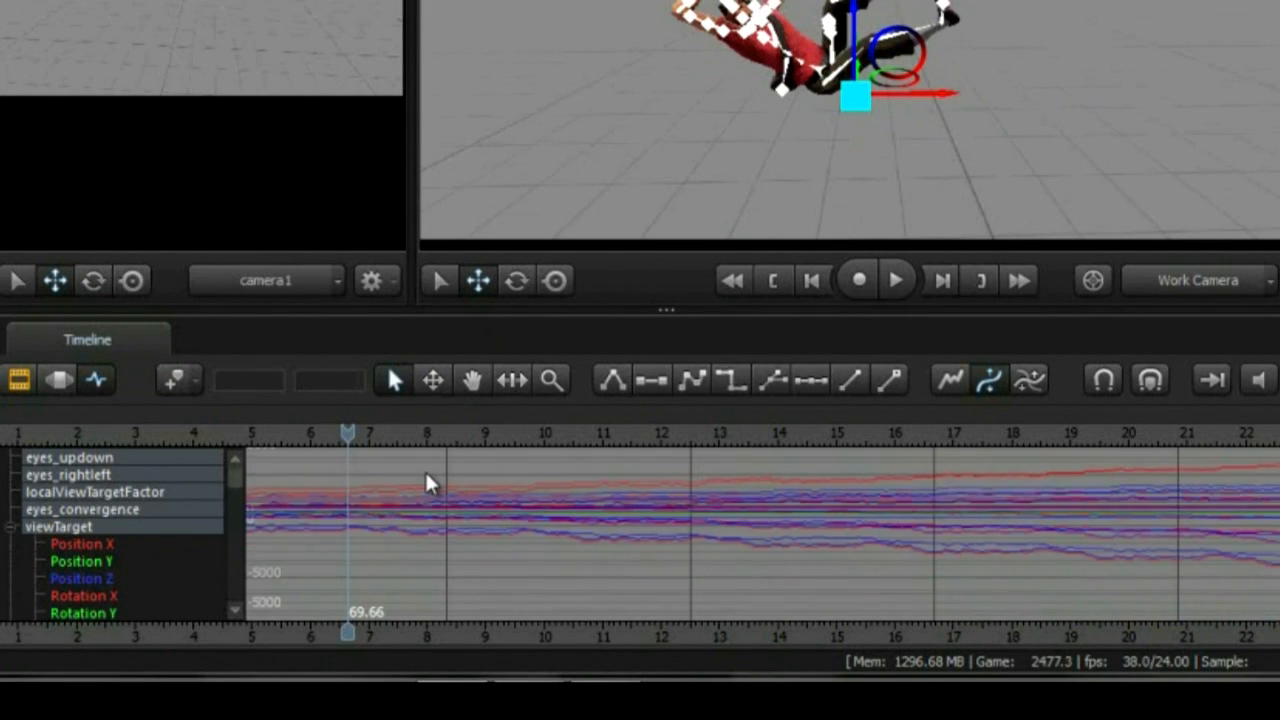
scroll(426, 476, down, 1)
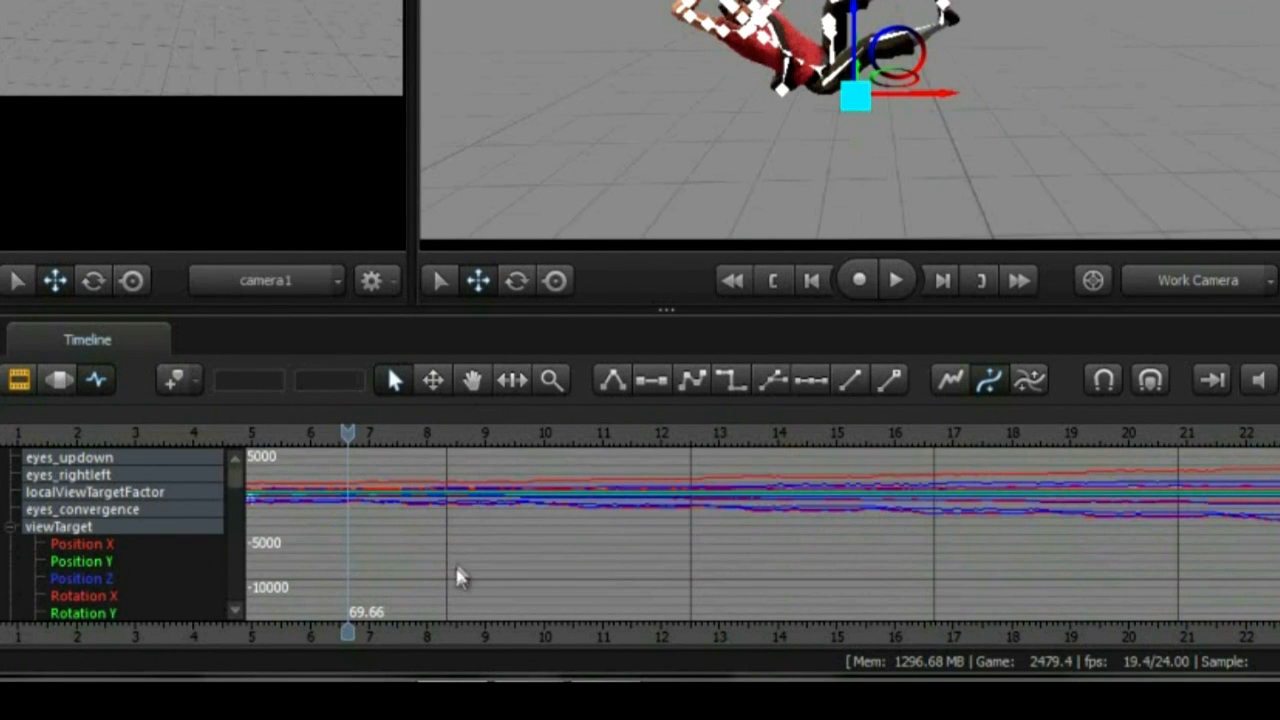
click(175, 379)
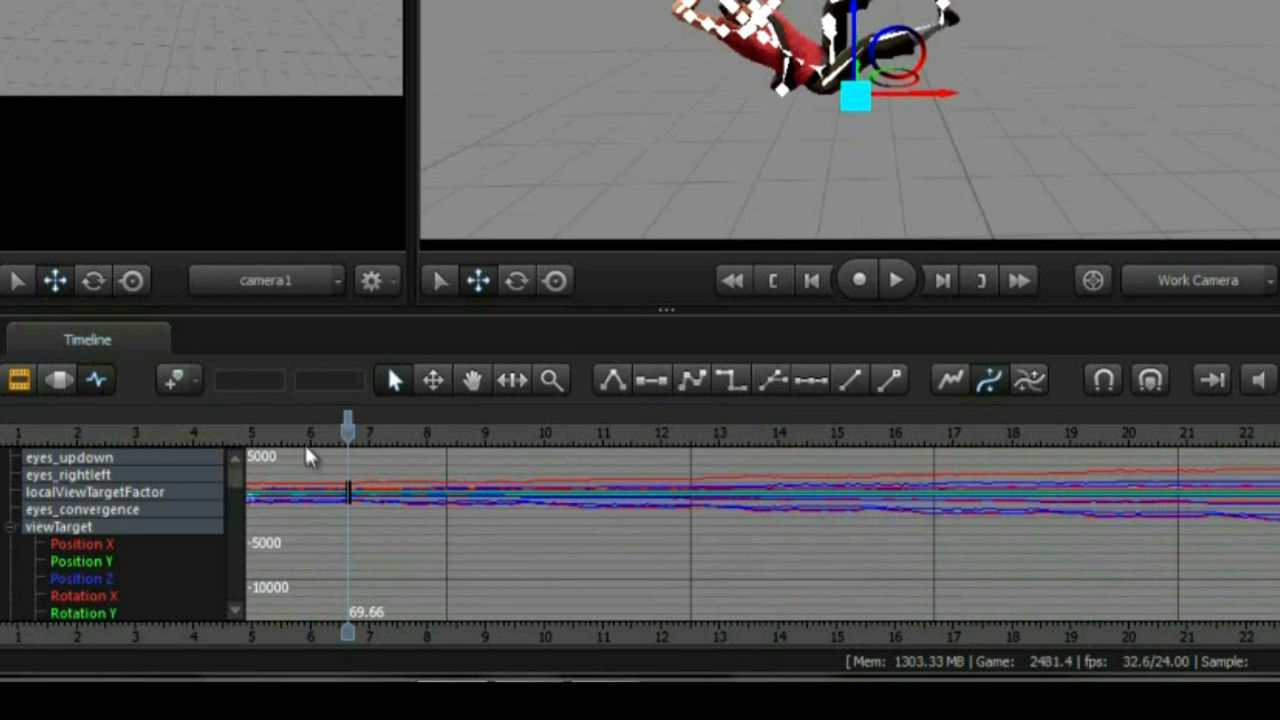
drag(348, 433, 532, 433)
click(173, 378)
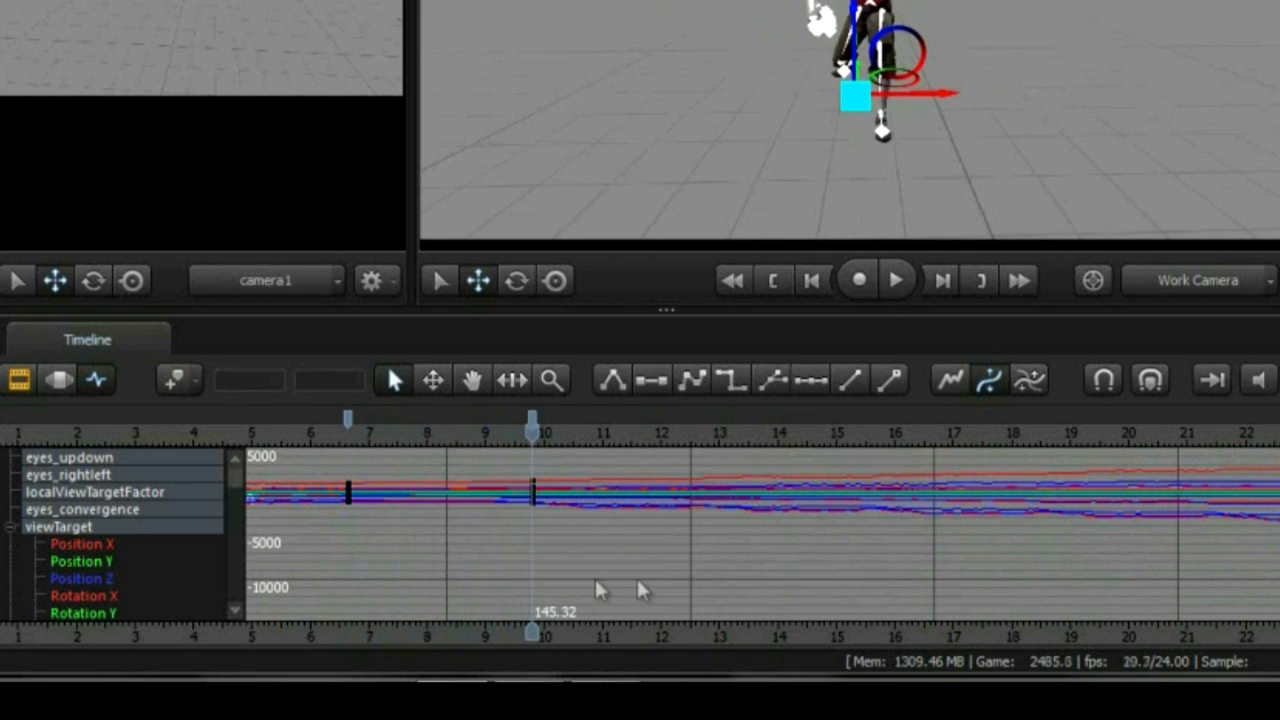
Apply stepped tangents to both keyframes to freeze the pose between them, and scrub through the held section
drag(634, 571, 293, 453)
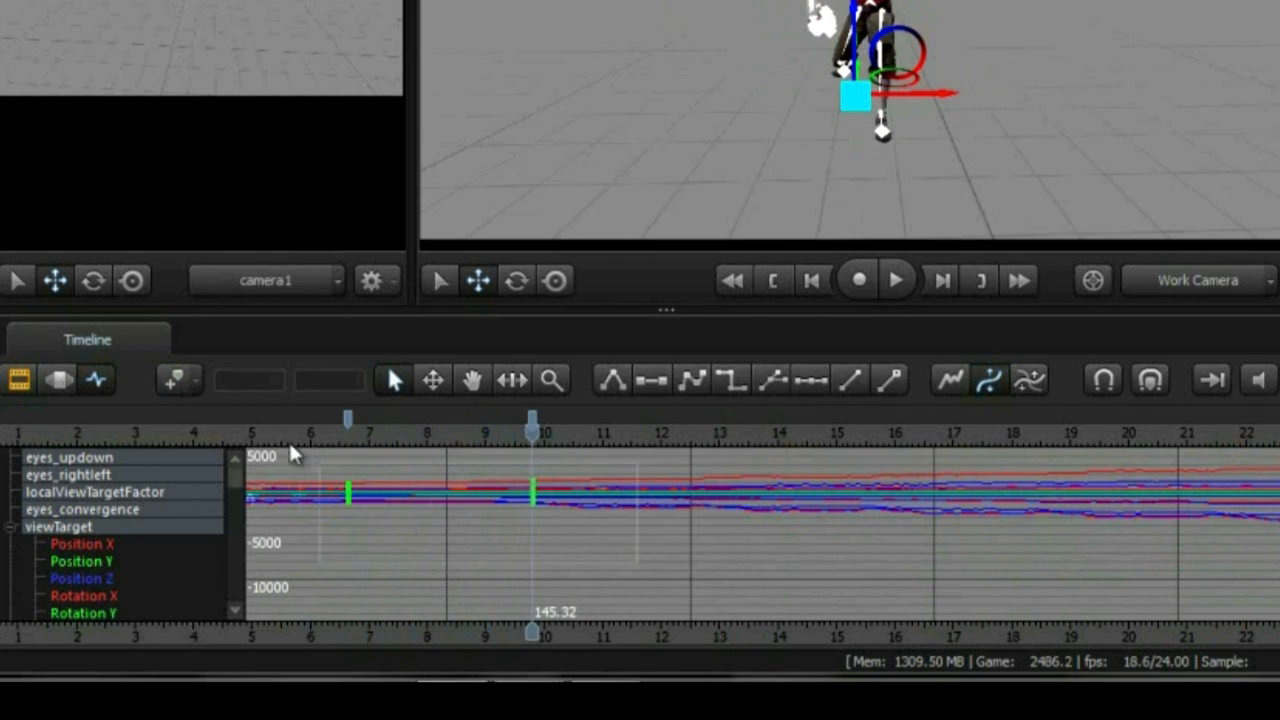
click(736, 382)
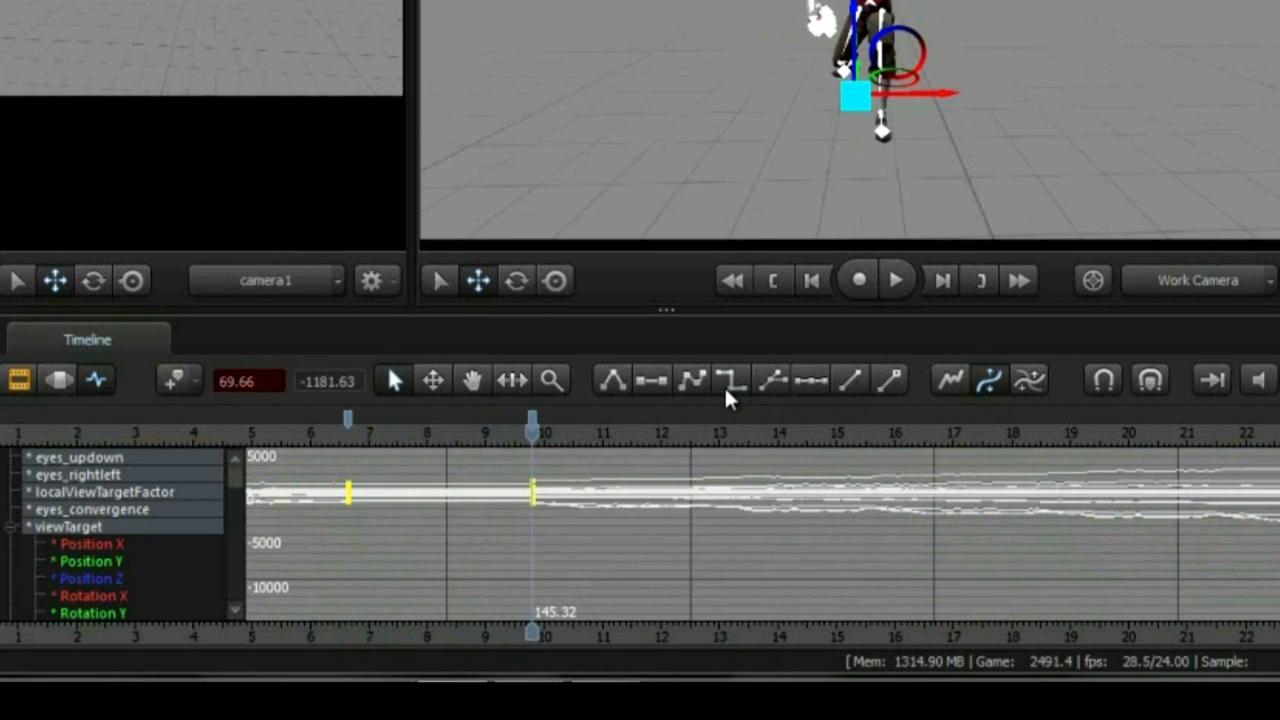
drag(530, 459, 397, 467)
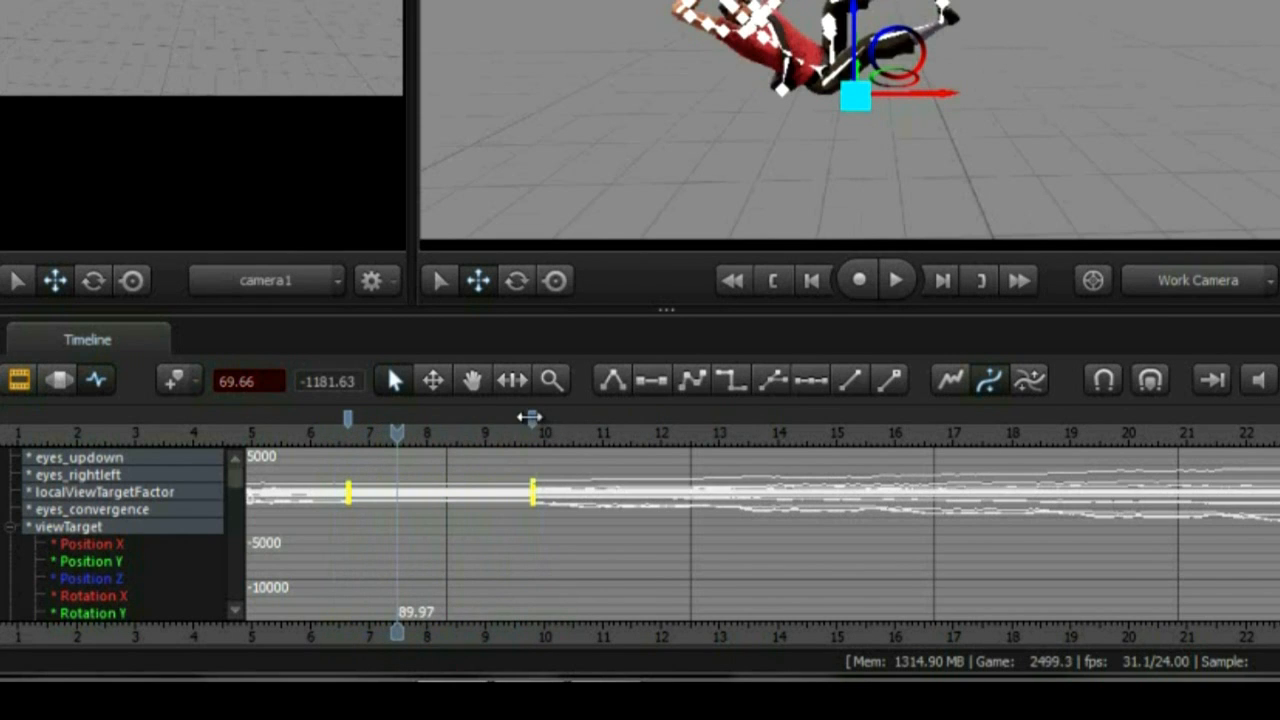
Move the second keyframe to about 13.4 s to lengthen the frozen pose, and scrub back through it
click(532, 425)
drag(537, 436, 634, 443)
drag(725, 438, 391, 437)
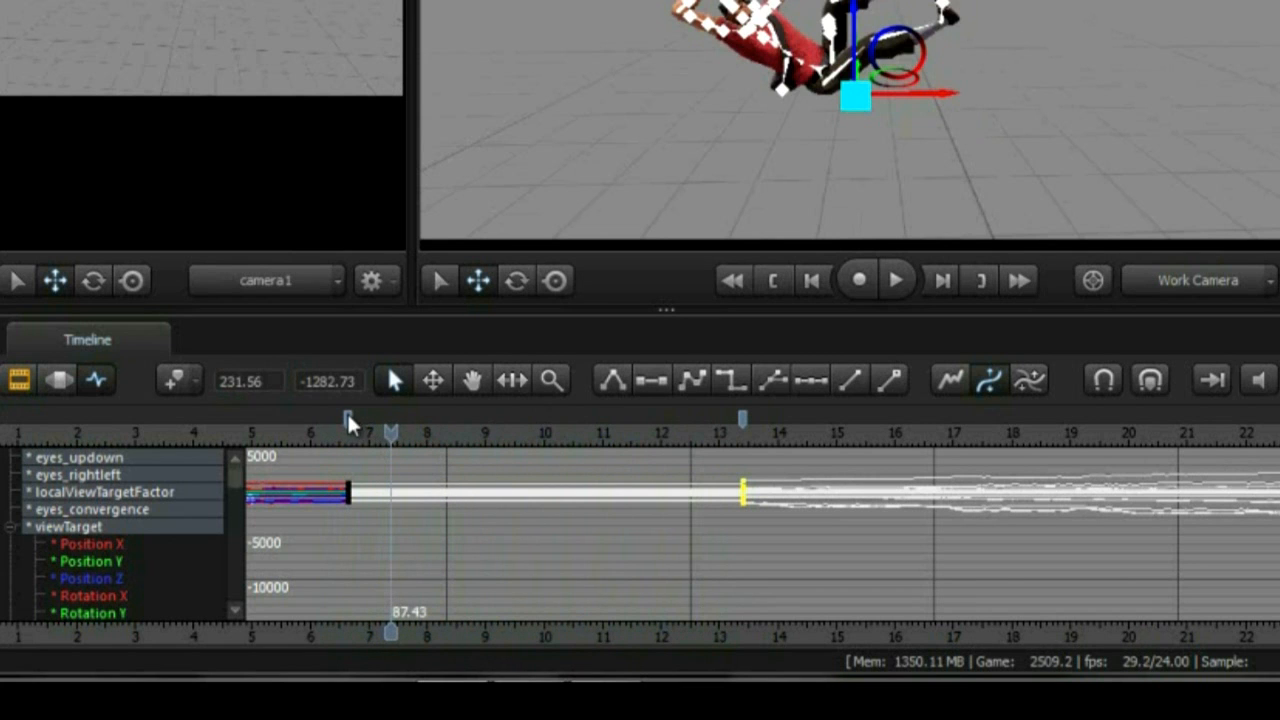
Rotate the bip_spine_0 bone at about 7.56 s to tilt the scout's torso in the frozen pose
click(347, 416)
drag(391, 434, 400, 434)
drag(580, 214, 582, 220)
key(w)
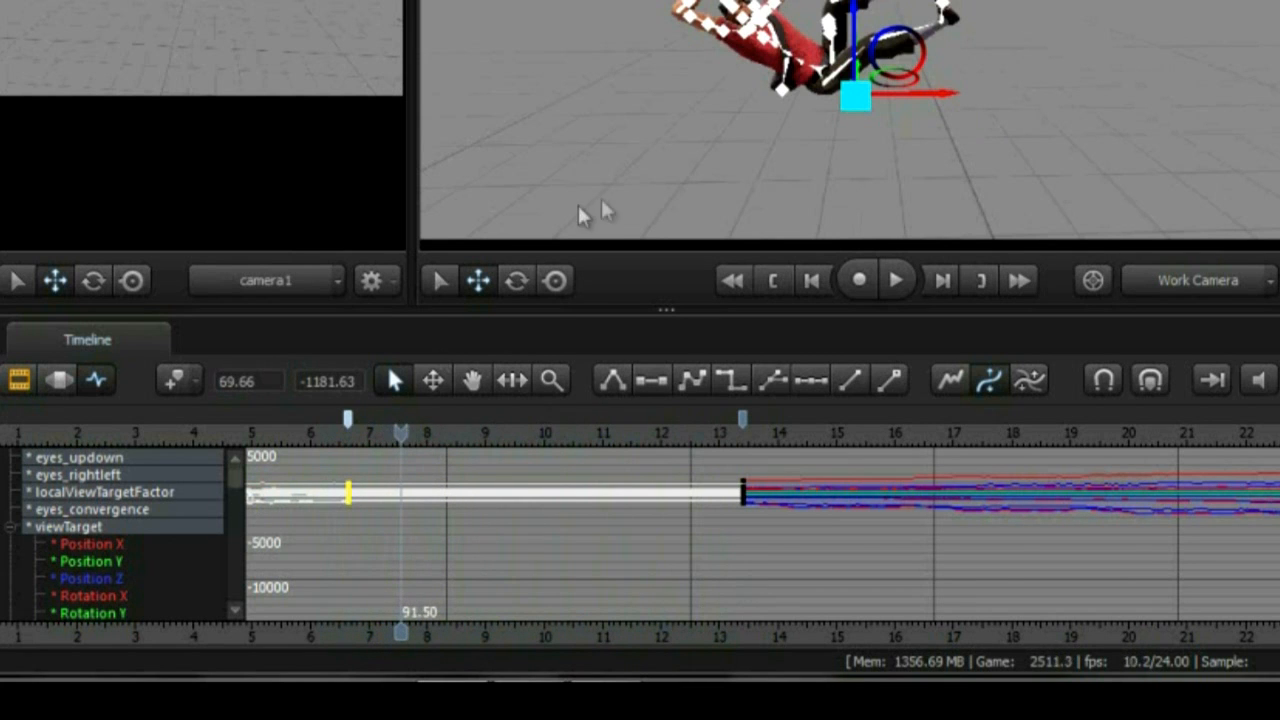
key(s)
drag(700, 400, 698, 408)
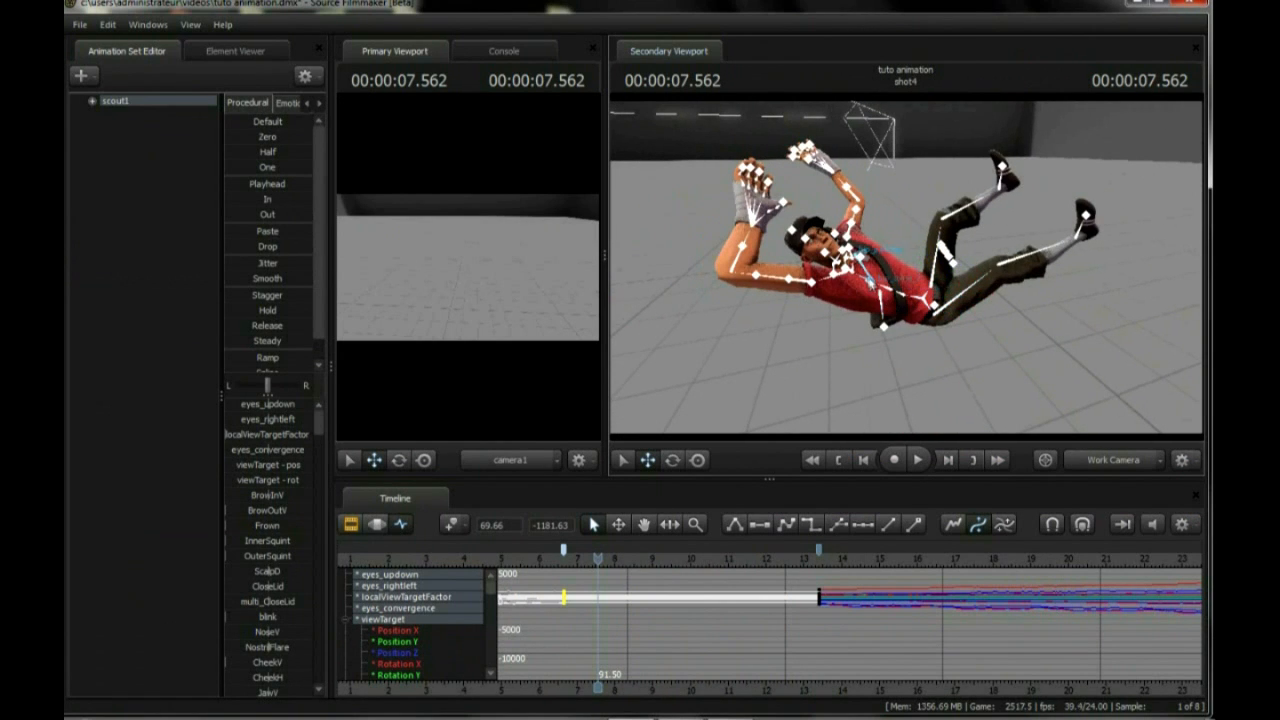
click(912, 320)
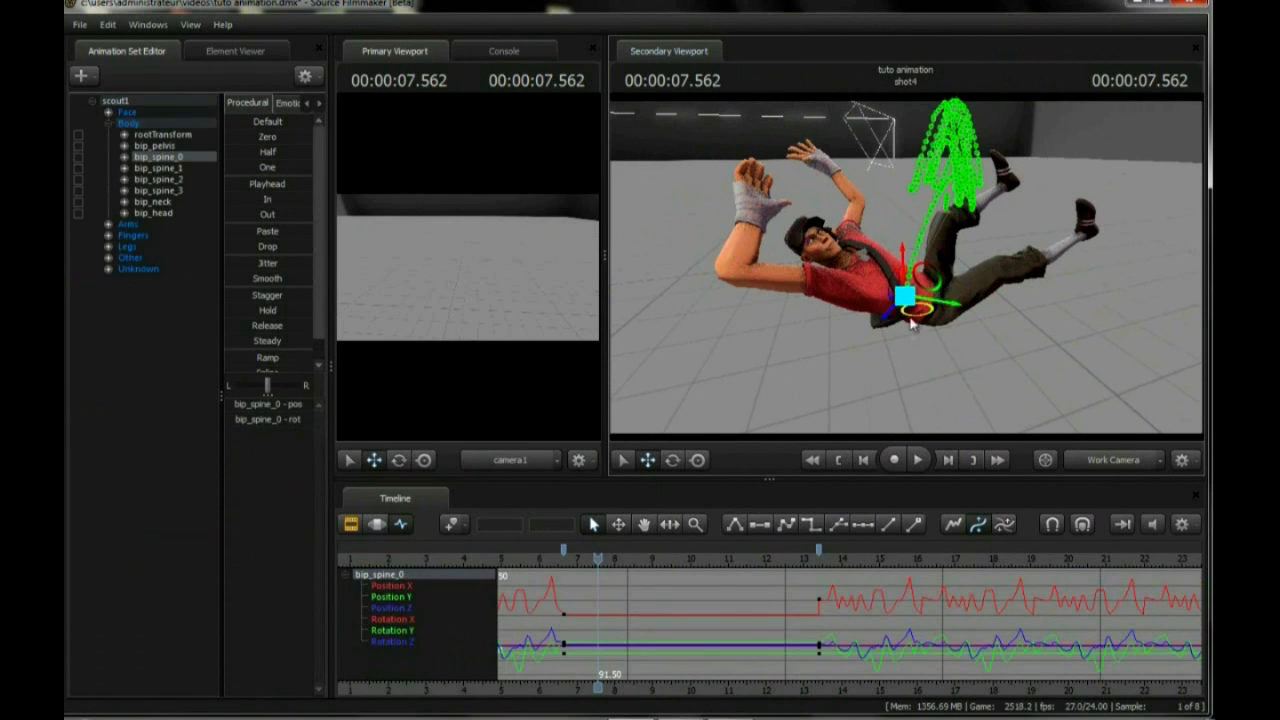
click(401, 466)
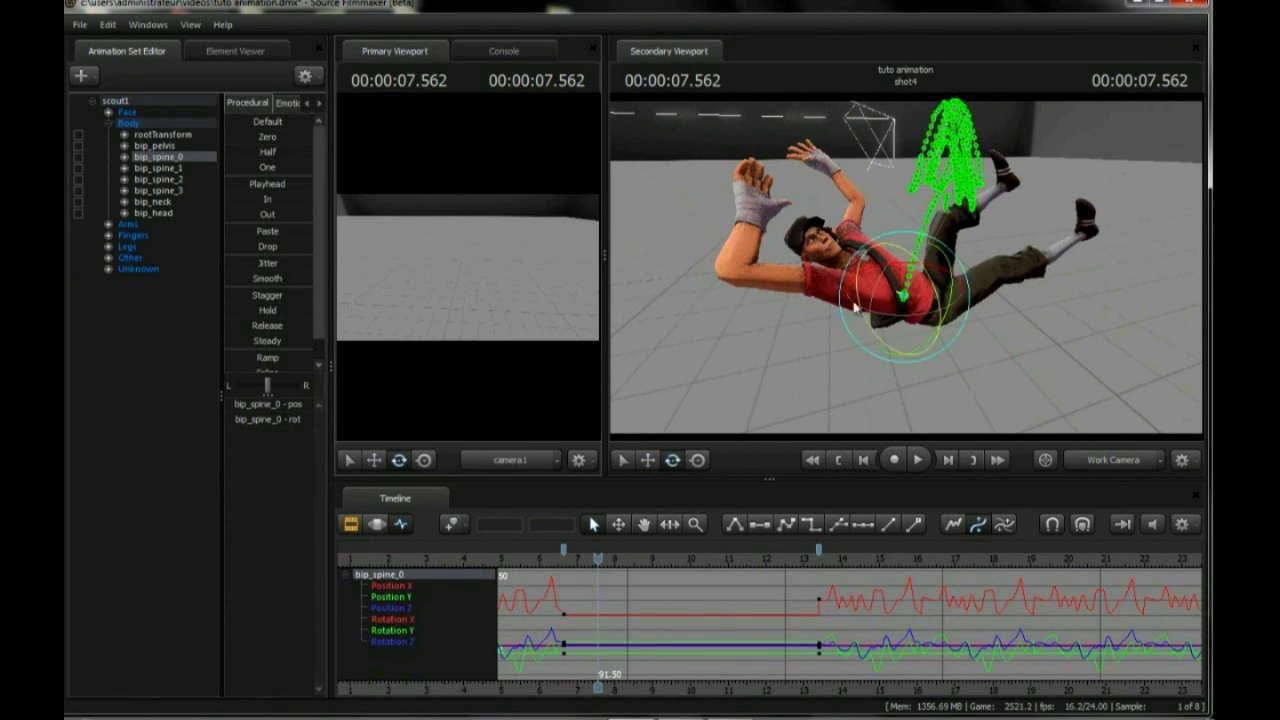
alt+right_drag(982, 289, 791, 283)
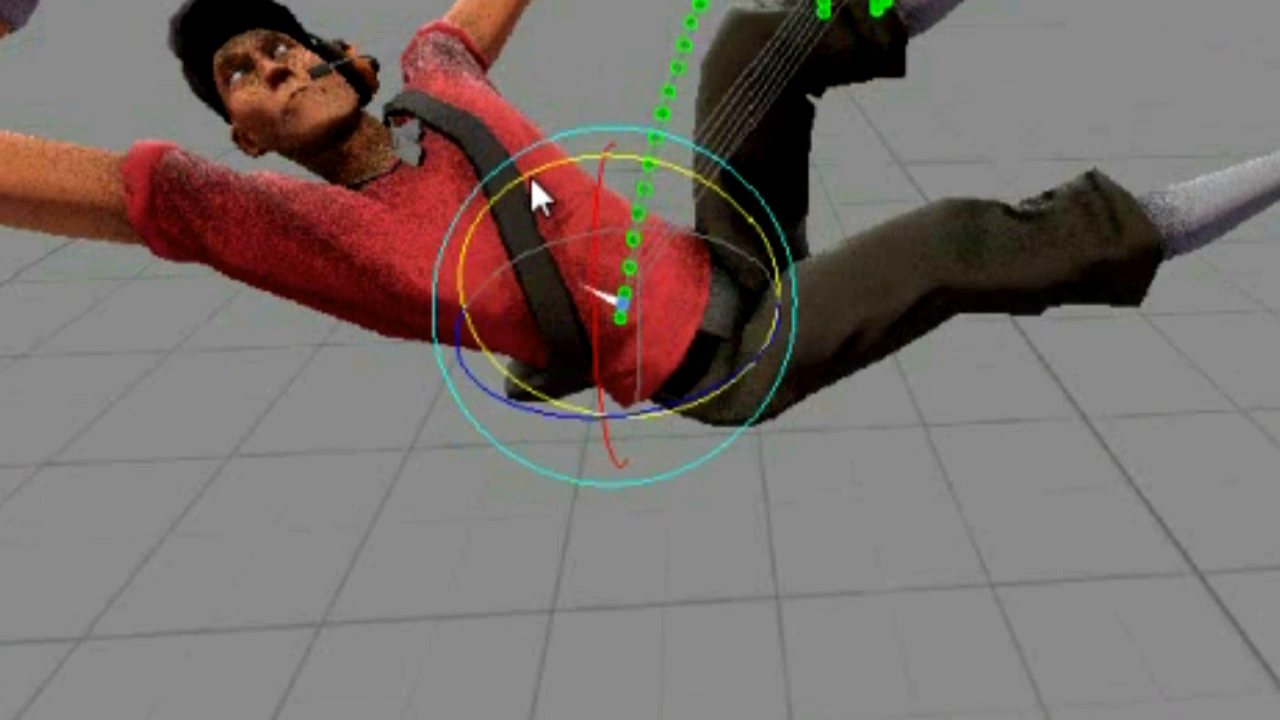
drag(530, 181, 415, 211)
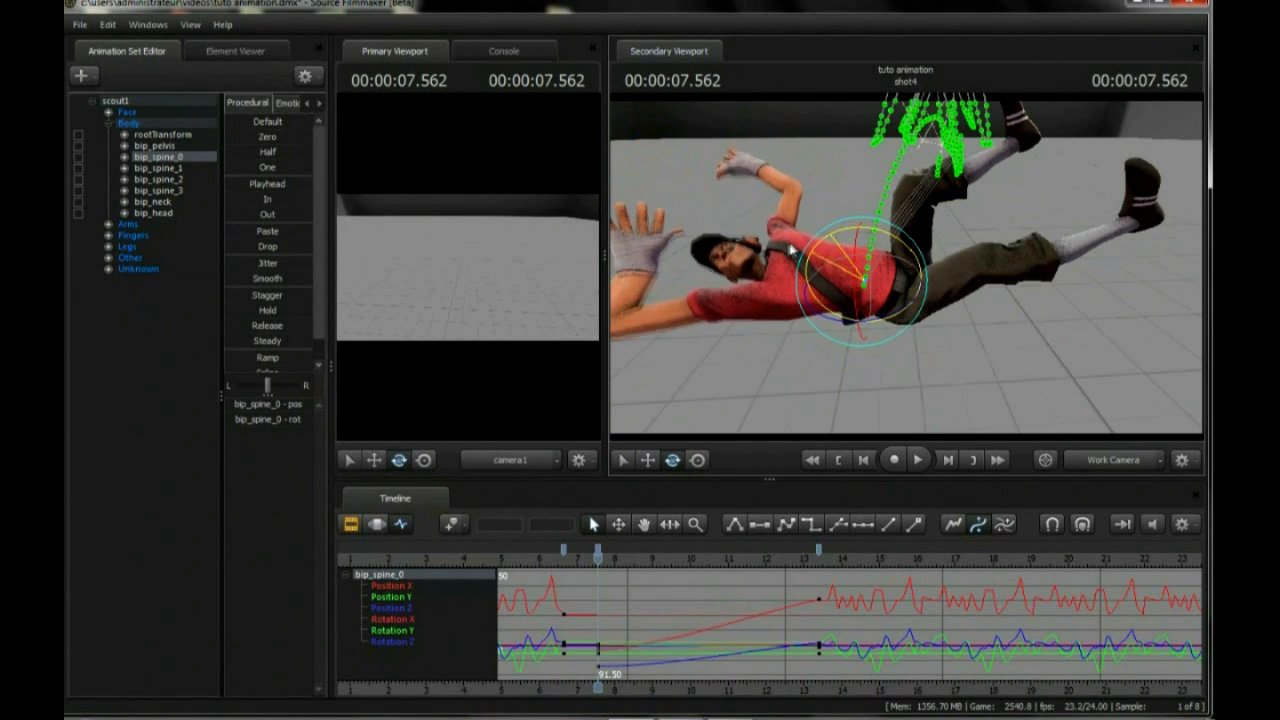
Rotate the scout's torso and leg bones, including bip_spine_0 and bip_hip_L, to reshape the frozen pose at about 7.56 s
drag(791, 250, 694, 232)
alt+drag(906, 267, 906, 200)
ctrl+click(956, 250)
drag(978, 255, 1005, 346)
ctrl+click(936, 208)
drag(936, 208, 1009, 276)
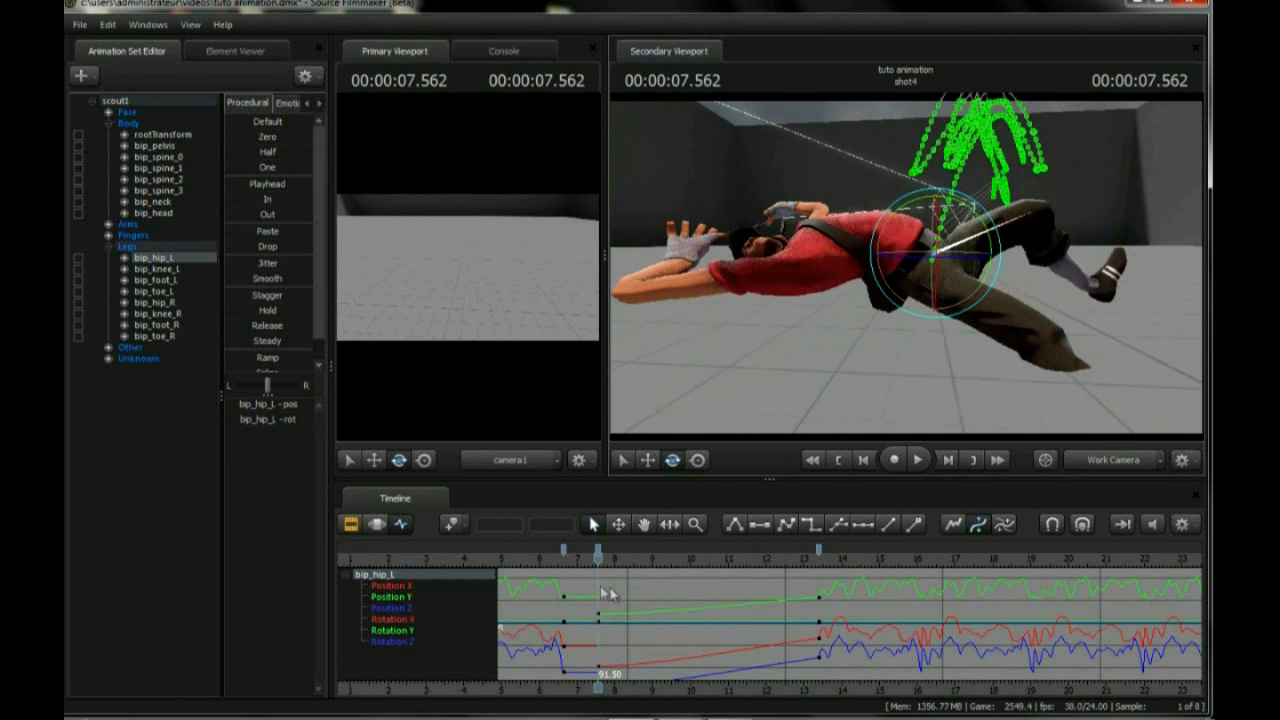
Show all of scout1's controls in the Graph Editor and move the adjusted pose's keyframe from about 7.56 s back to about 6.7 s
drag(598, 556, 662, 558)
click(117, 101)
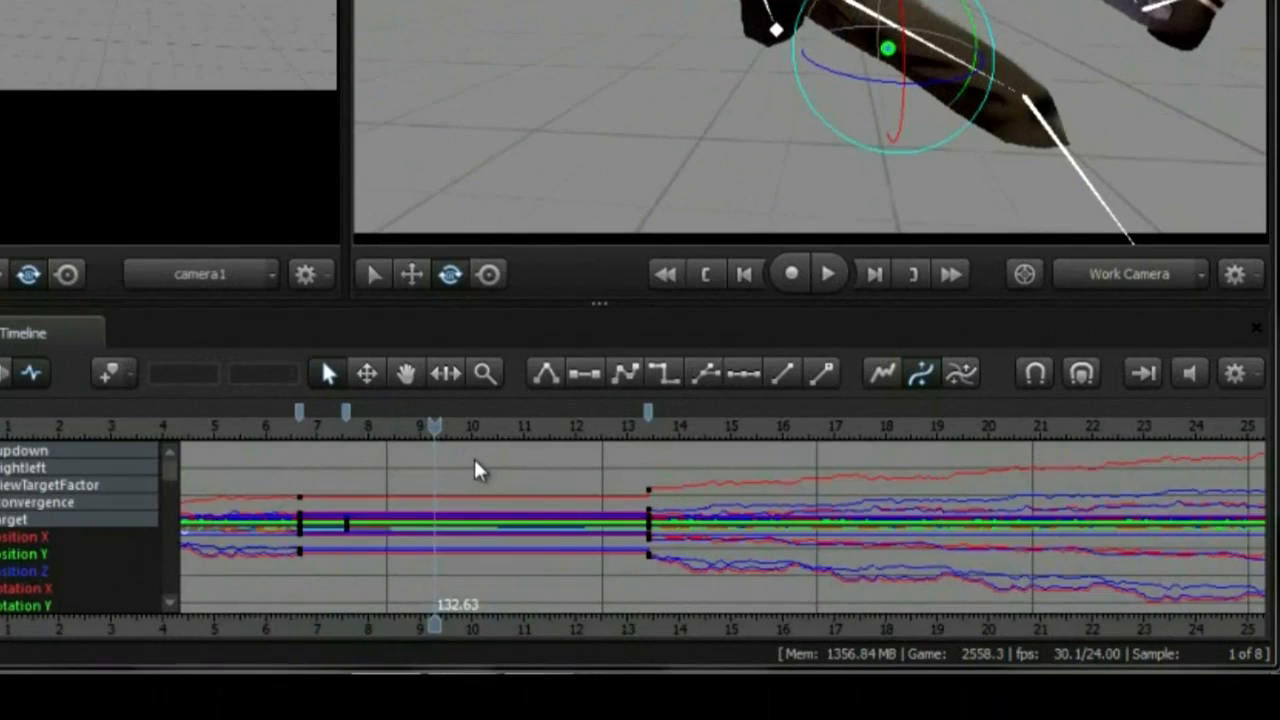
scroll(688, 579, down, 3)
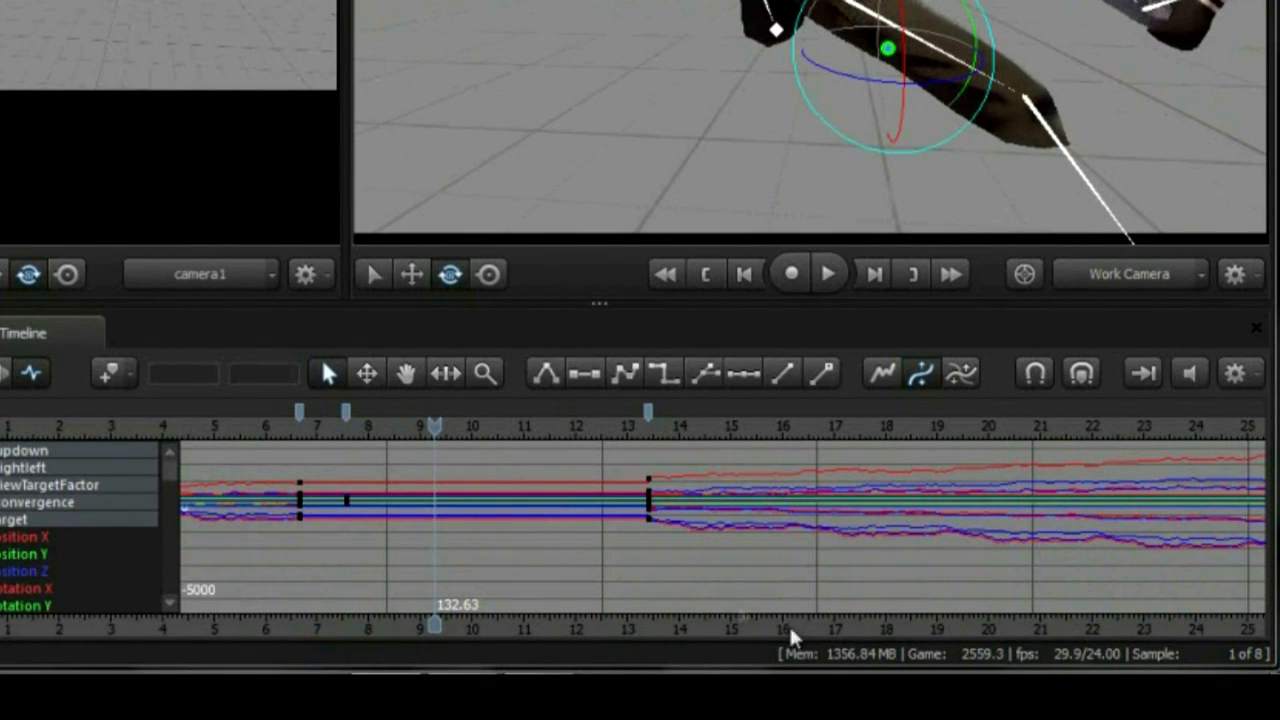
drag(768, 571, 334, 428)
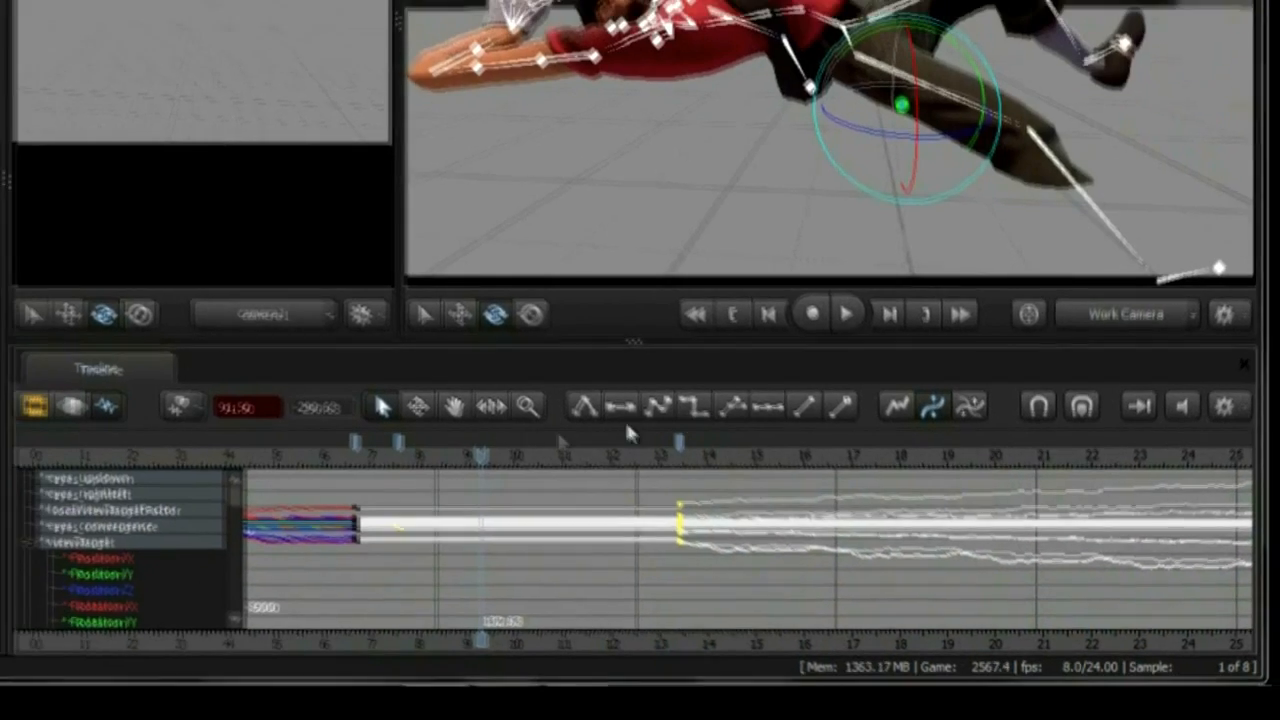
drag(482, 452, 307, 452)
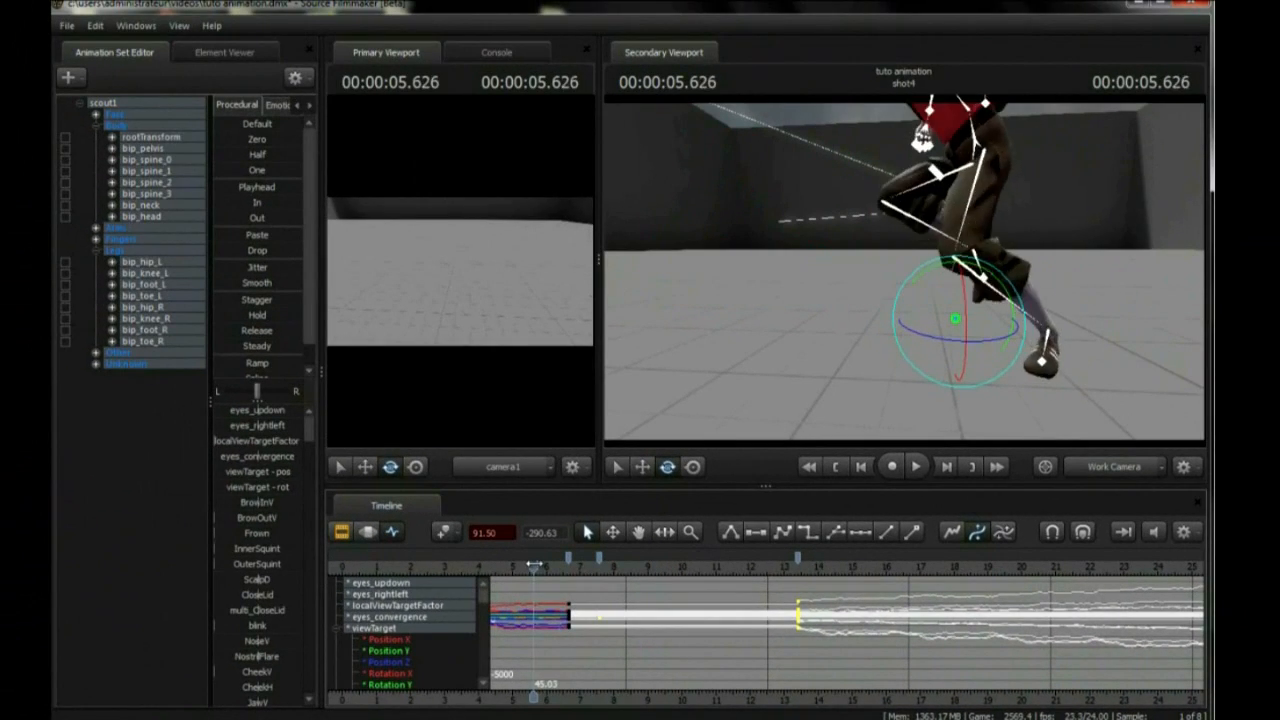
drag(534, 566, 691, 583)
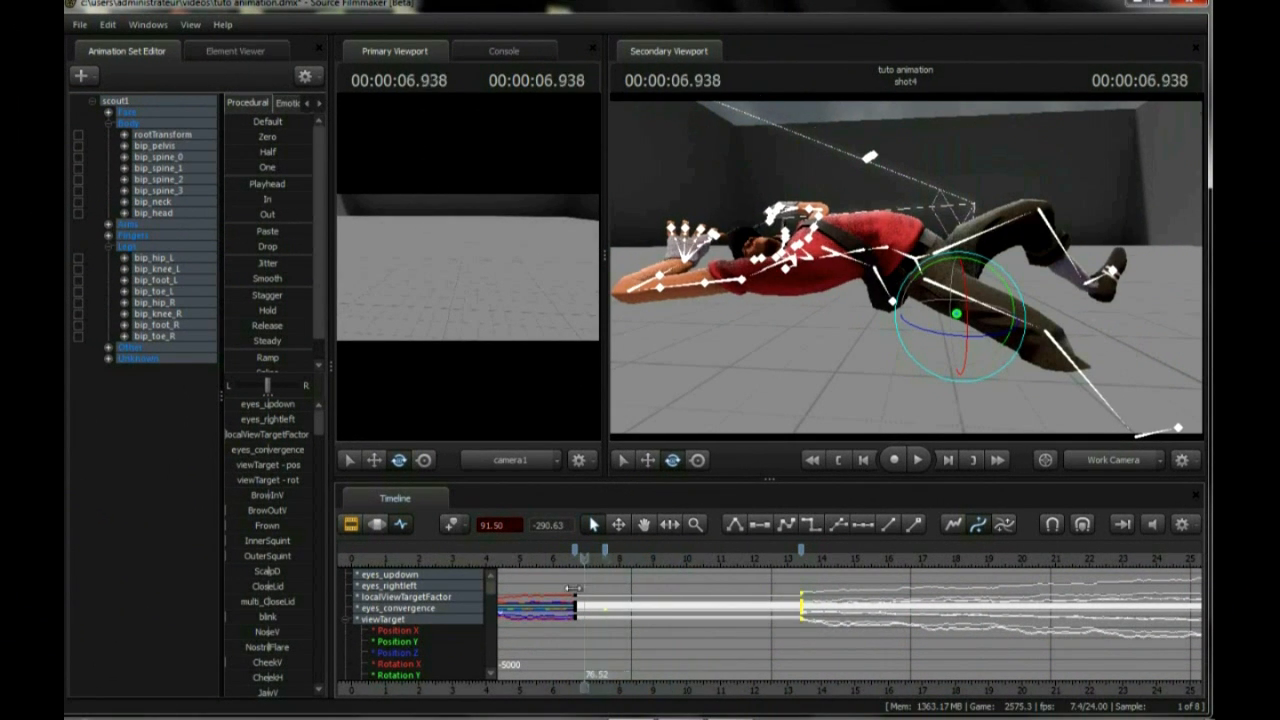
drag(573, 588, 627, 585)
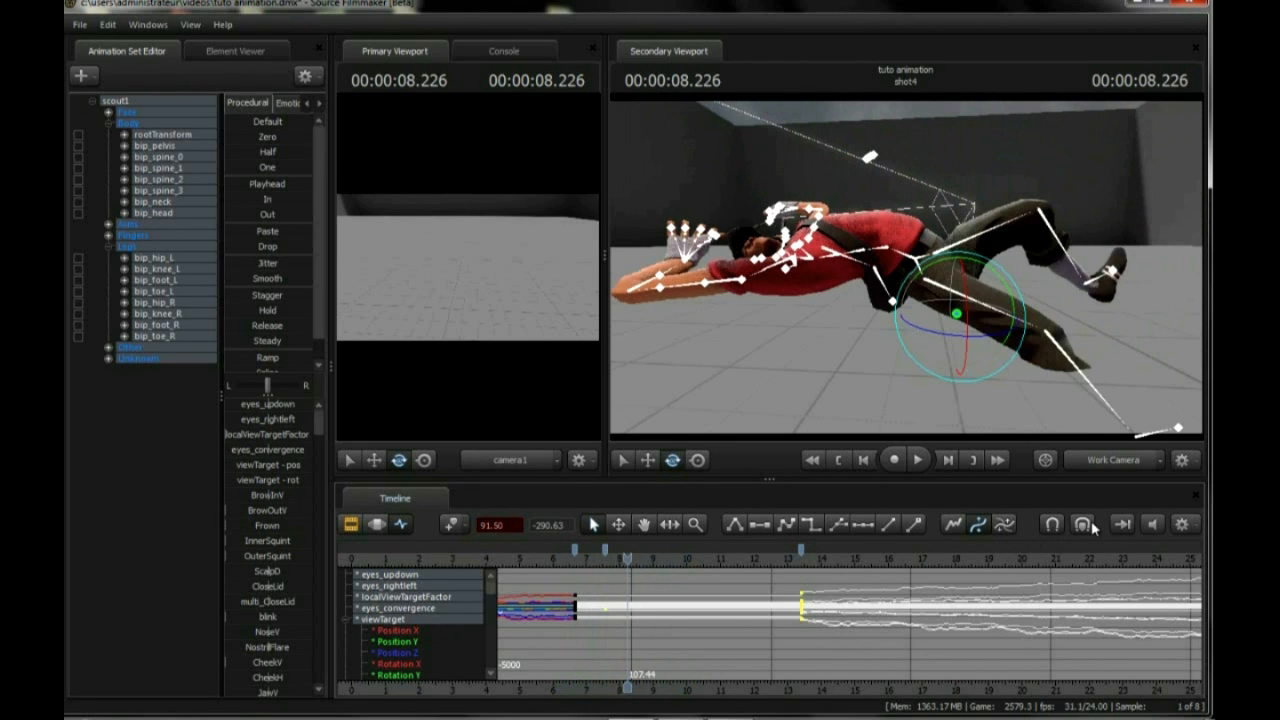
click(603, 549)
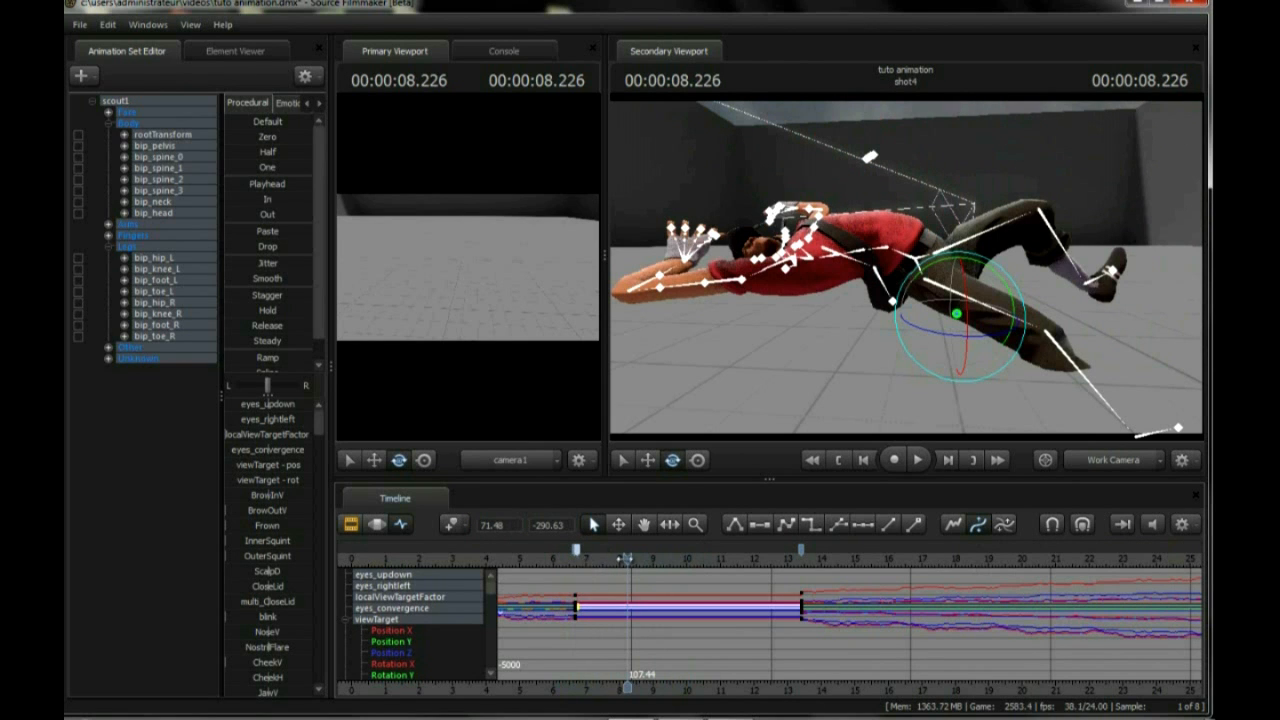
Play the transition into the pose and nudge the moved keyframe right against the hold's first keyframe at about 6.66 s
click(918, 460)
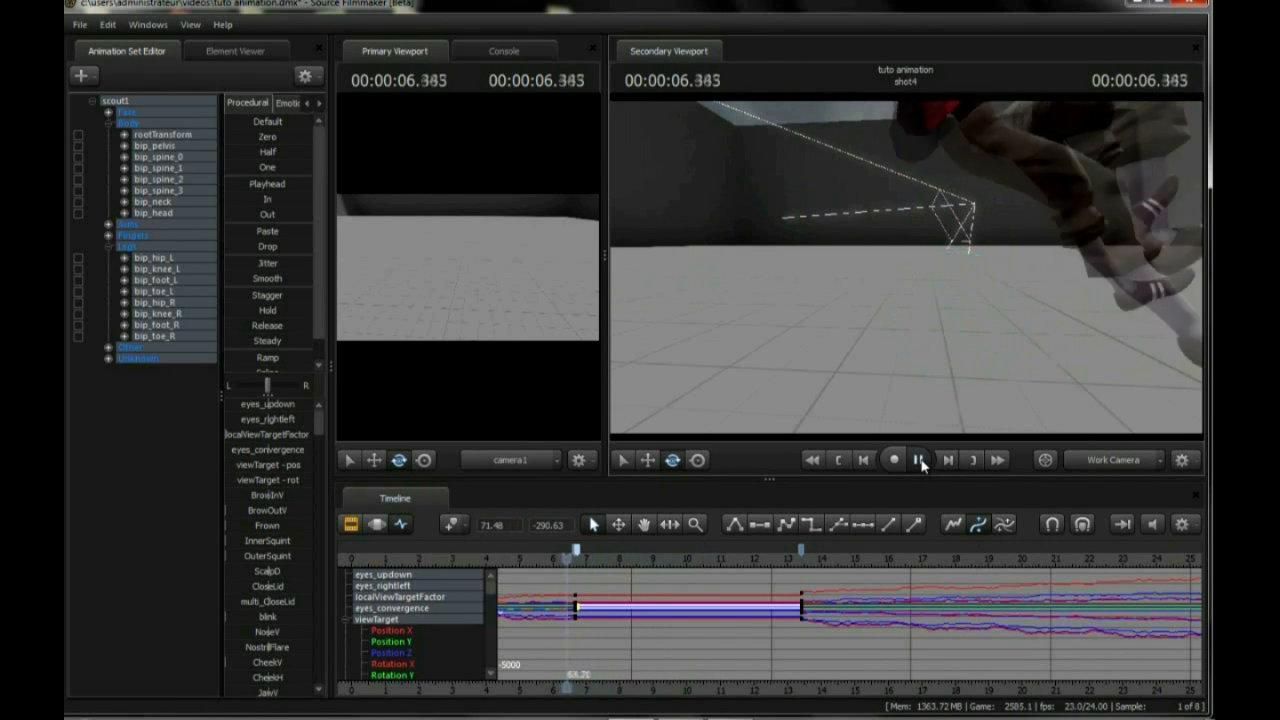
key(space)
scroll(555, 571, up, 5)
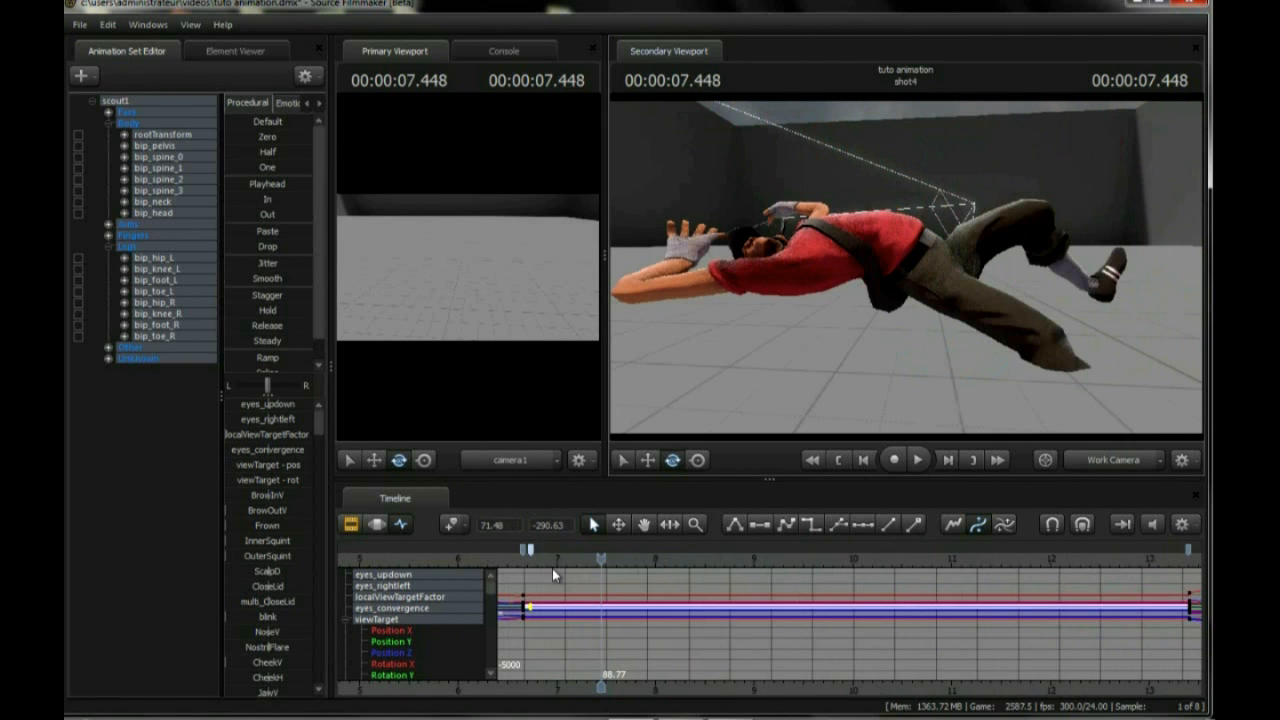
drag(602, 557, 497, 557)
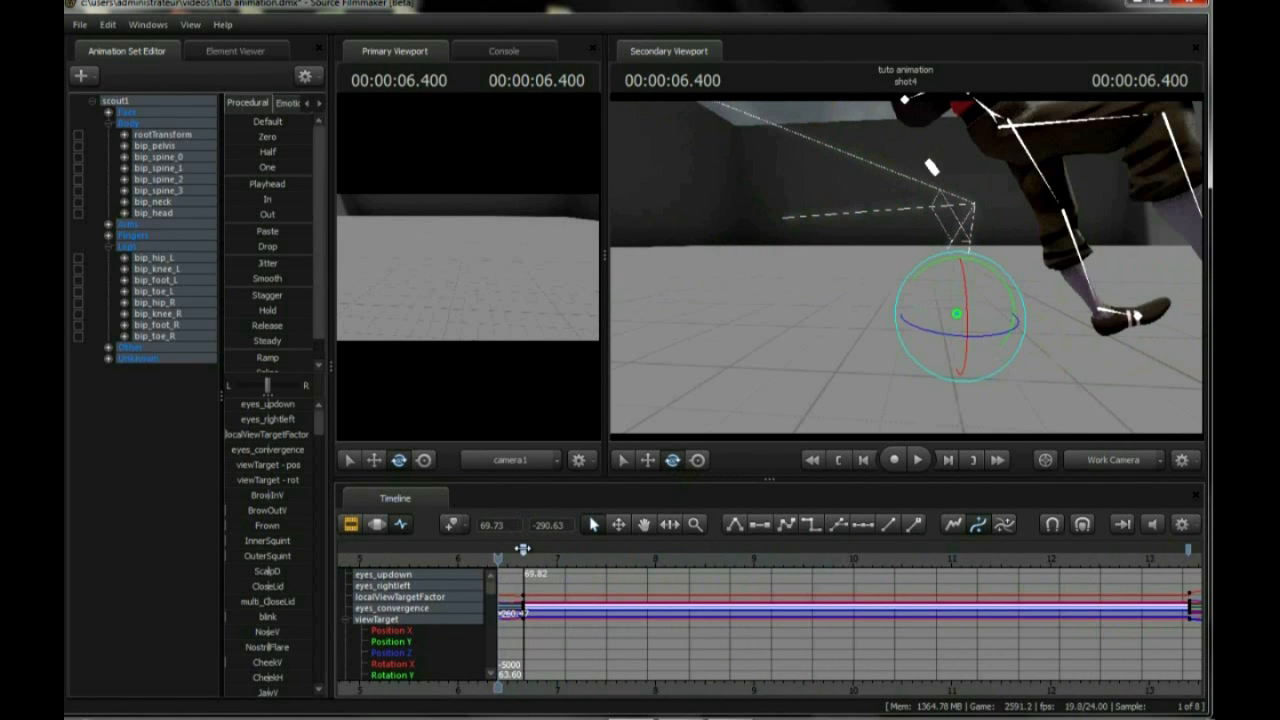
key(ctrl+z)
key(ctrl+z)
Play the corrected animation and examine the scout's held pose from several angles in the Clip Editor
click(916, 460)
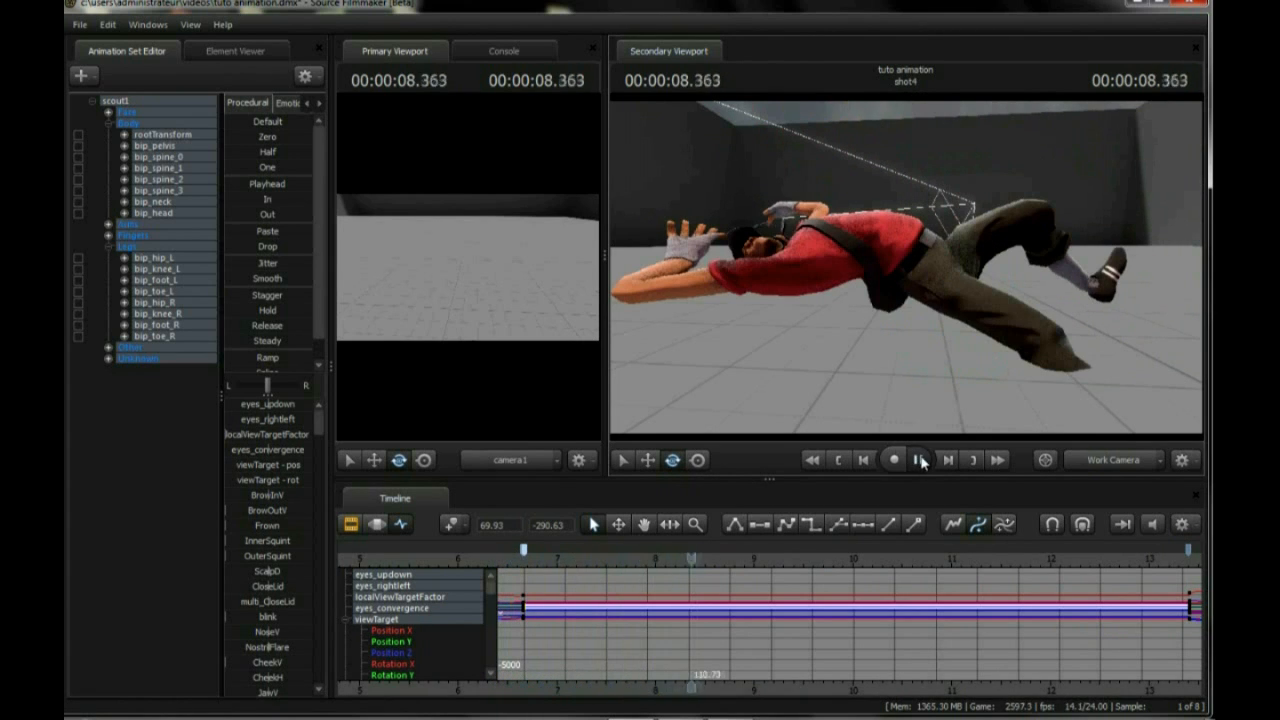
drag(686, 560, 424, 559)
click(354, 526)
drag(800, 410, 929, 426)
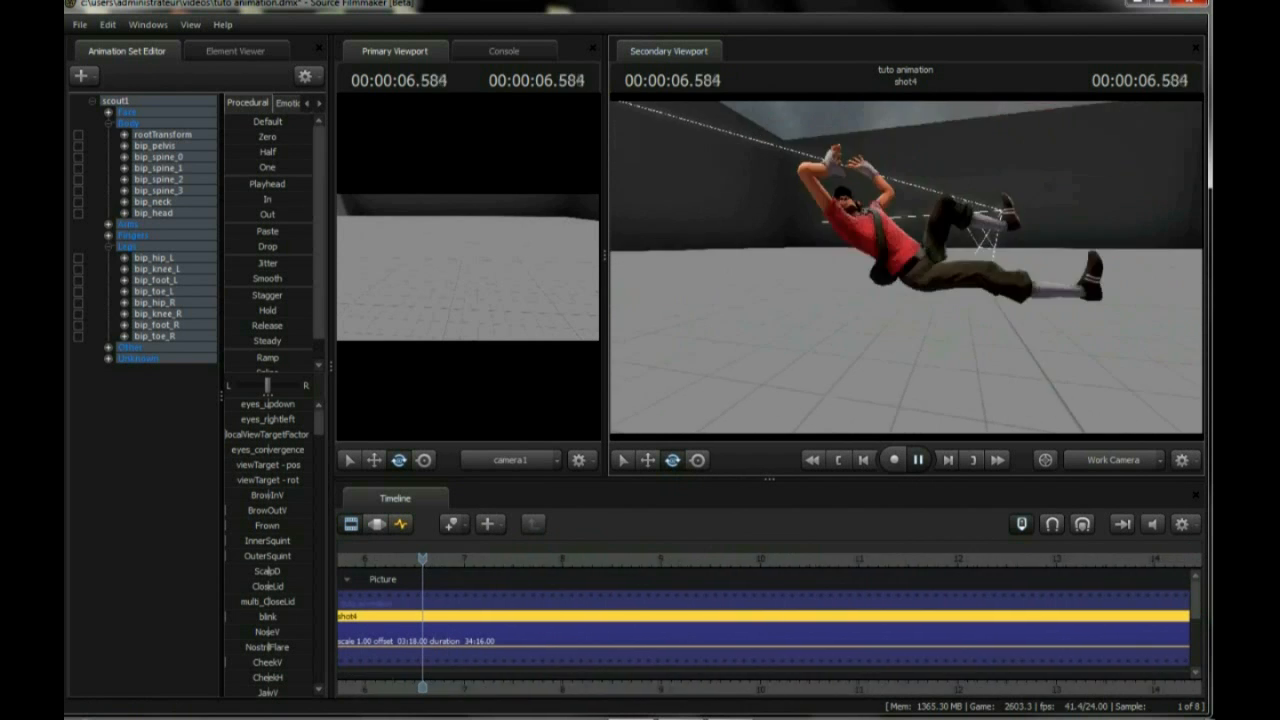
drag(905, 267, 1000, 247)
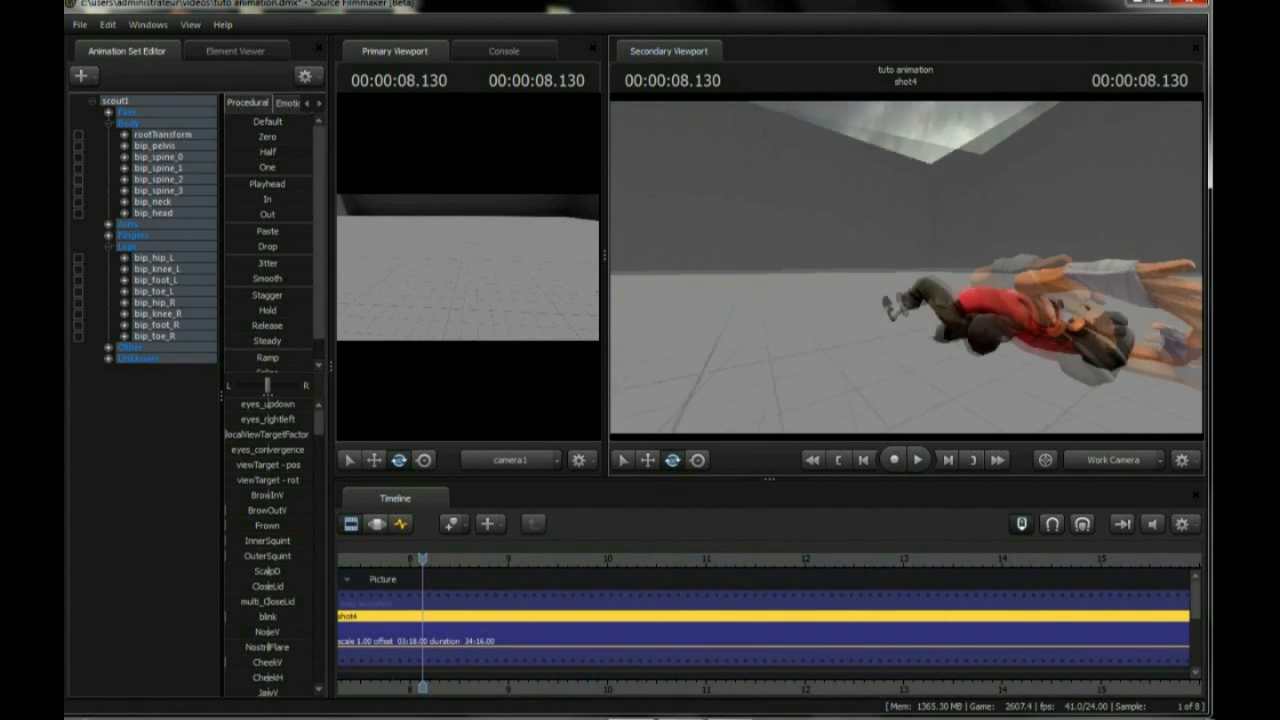
drag(905, 267, 1005, 267)
drag(905, 267, 950, 265)
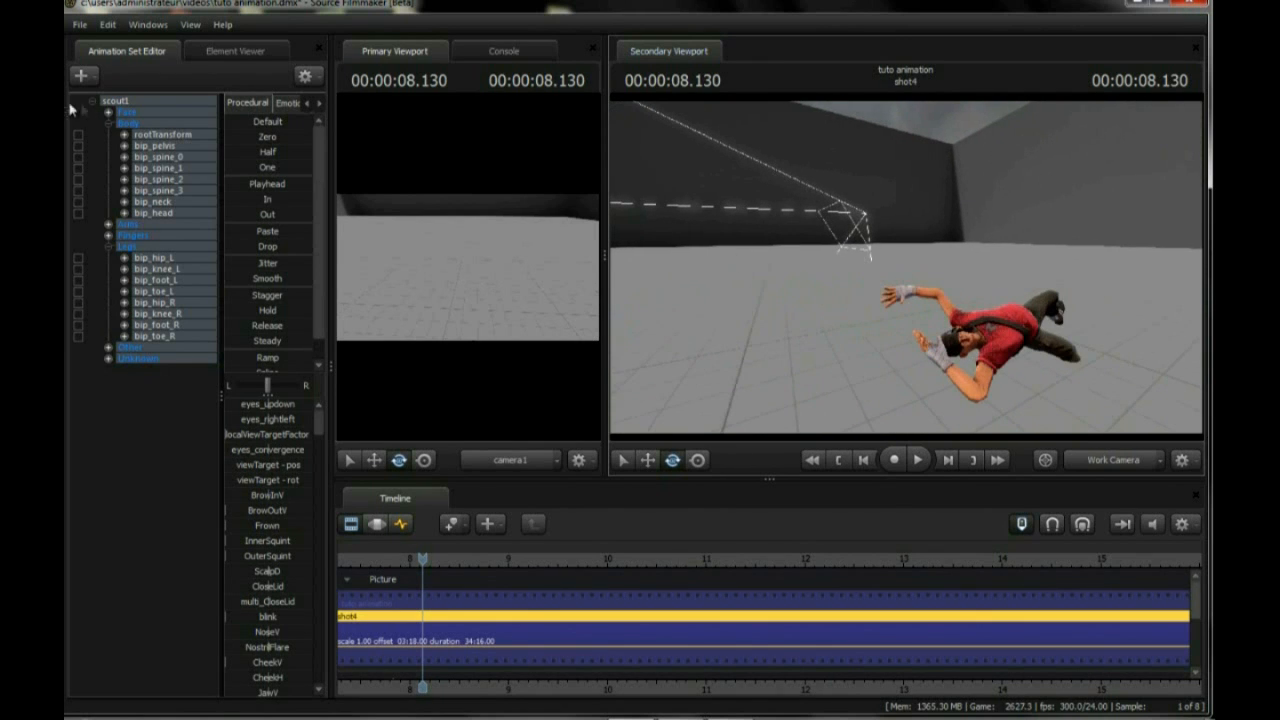
Collapse scout1 and create an animation set for a new model using player\hwm\scout.mdl
click(93, 102)
click(118, 134)
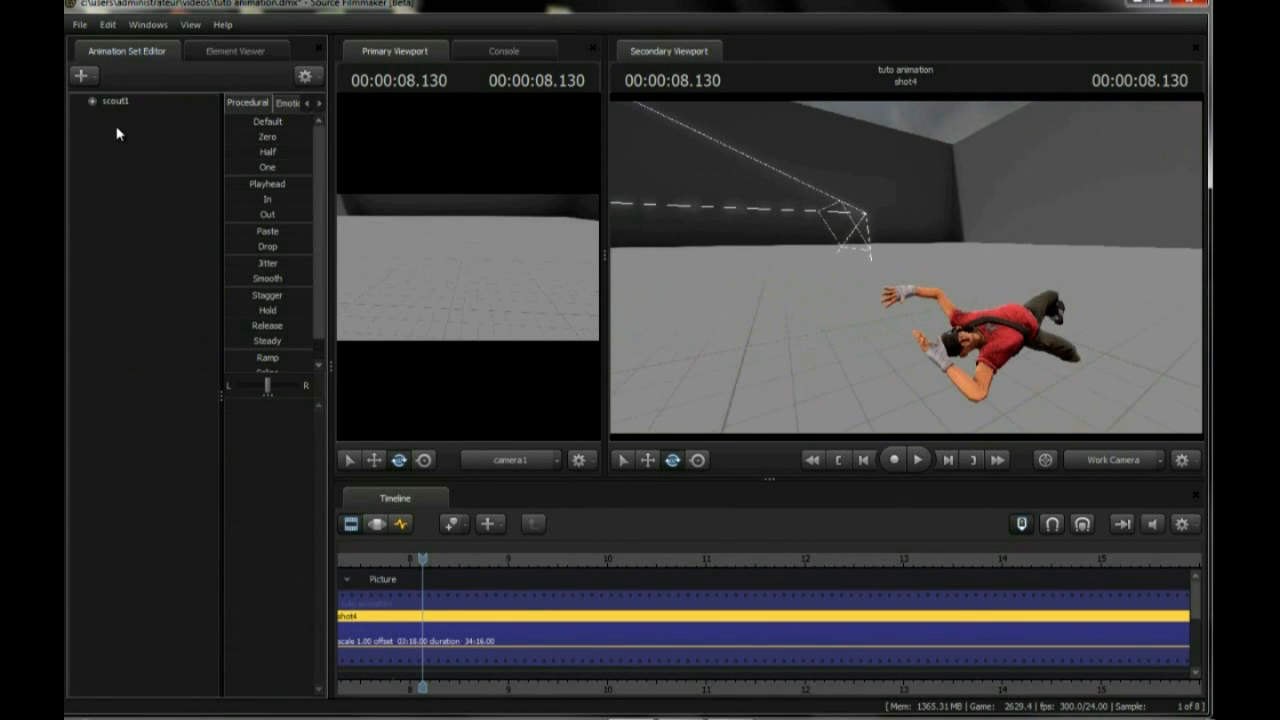
right_click(106, 119)
click(229, 158)
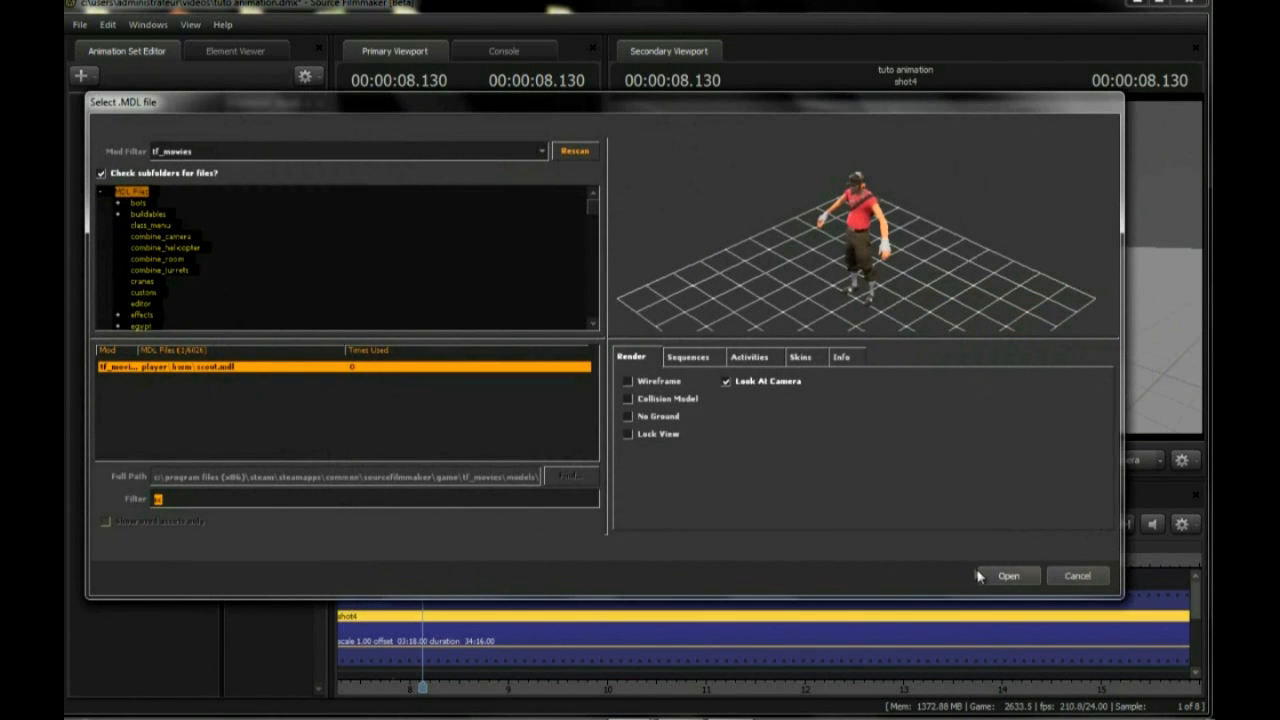
click(1010, 578)
Copy the scout2 animation set and paste it to add another scout to the shot
click(116, 112)
right_click(116, 112)
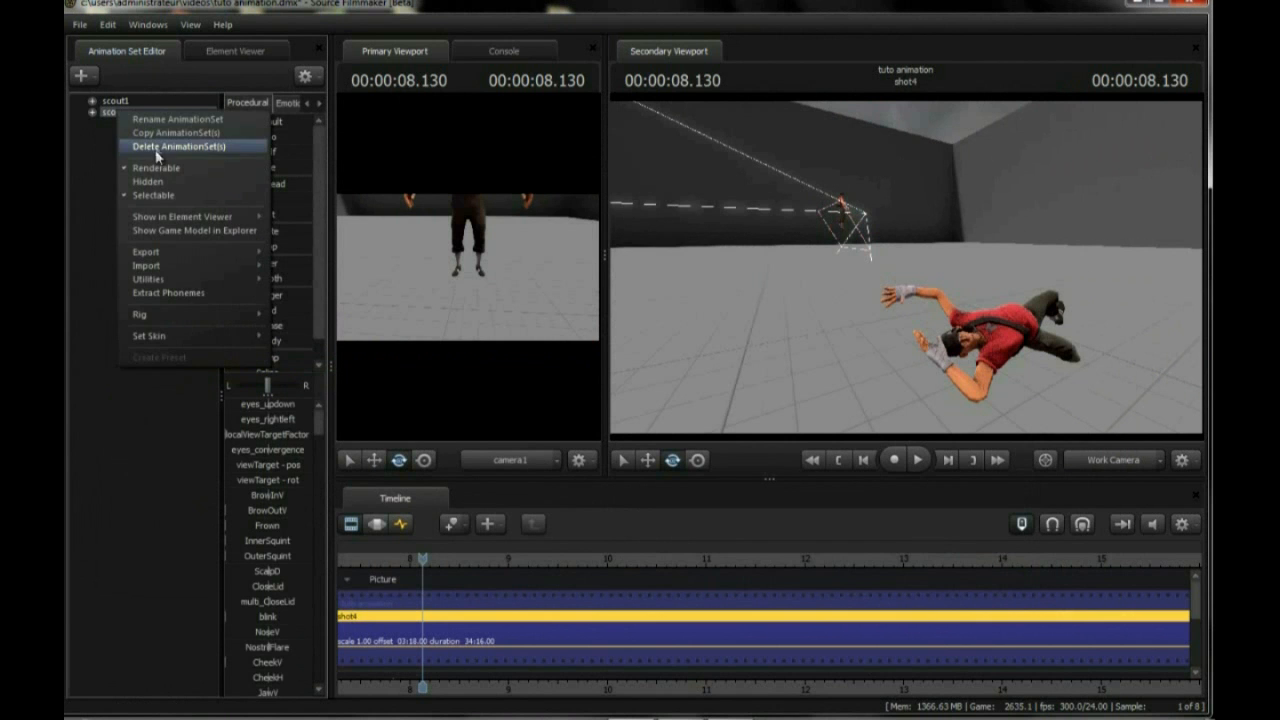
click(153, 133)
right_click(121, 139)
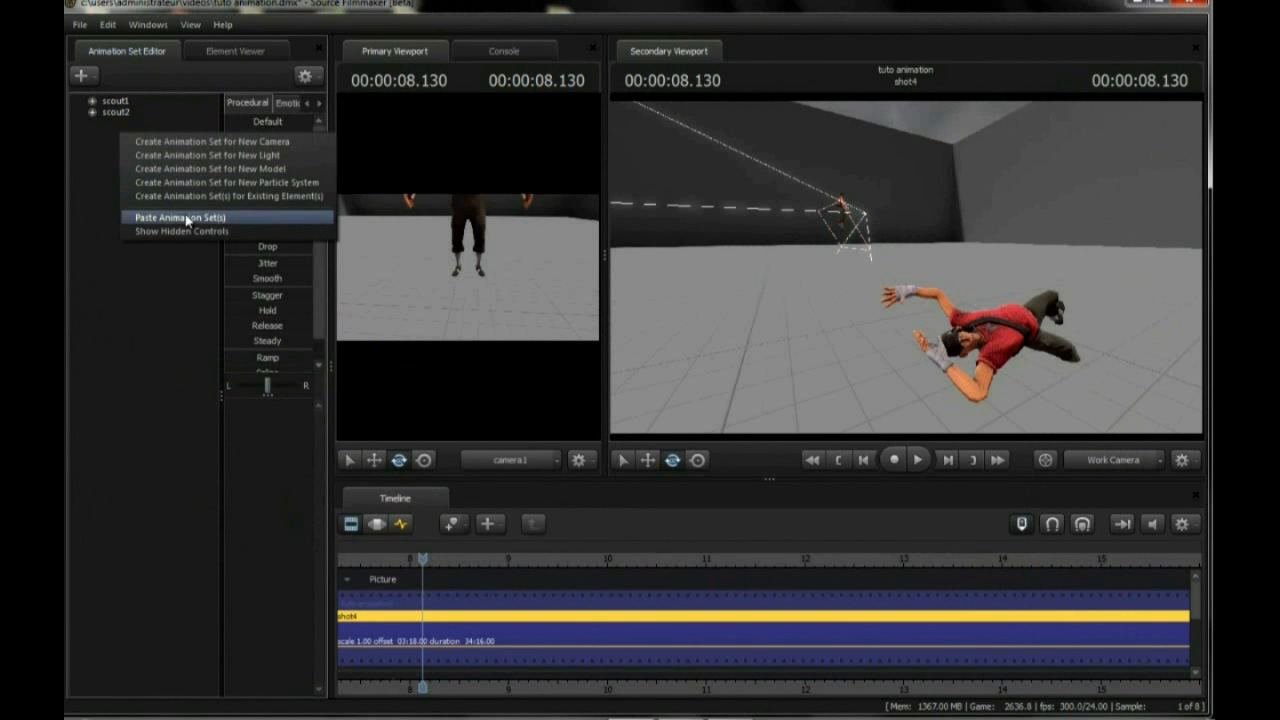
click(188, 215)
Move scout3 in the Motion Editor so that it stands beside scout2
drag(905, 267, 815, 262)
key(w)
key(s)
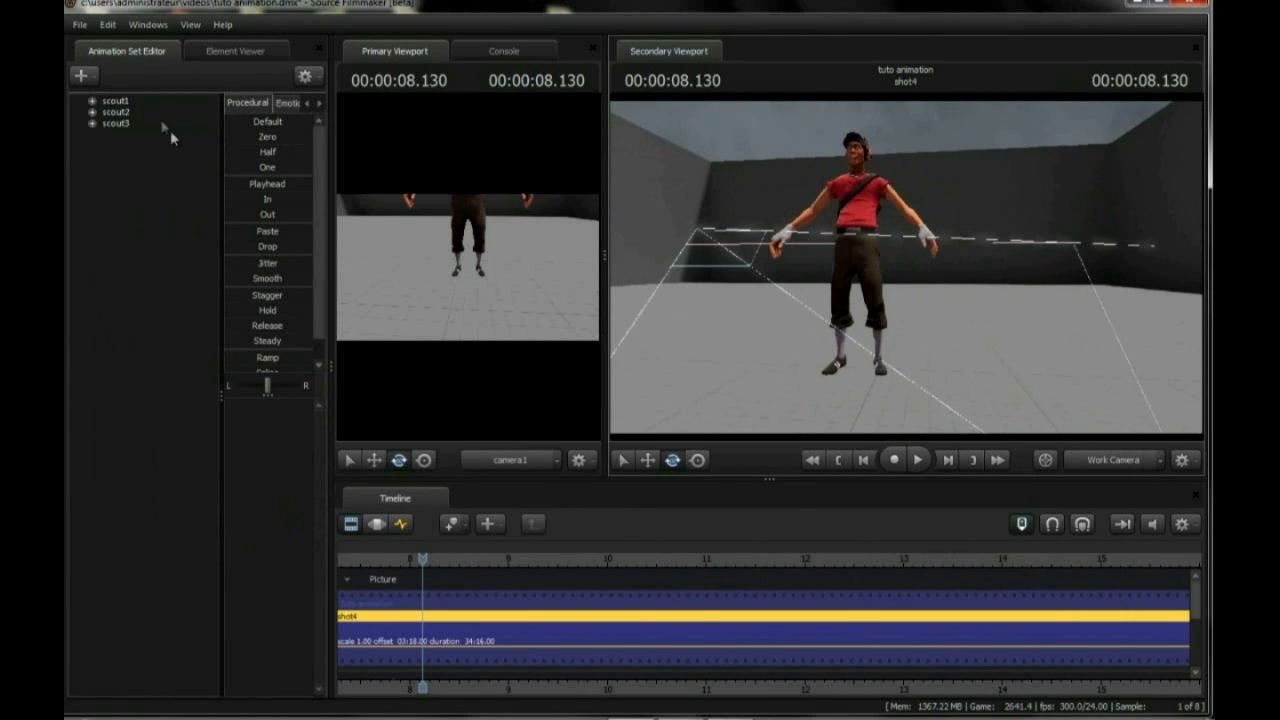
click(118, 123)
key(w)
click(376, 523)
drag(925, 380, 1052, 392)
key(w)
key(s)
Pose scout2 by rotating its arm, body and leg bones into a leaning leap with the legs spread
click(826, 265)
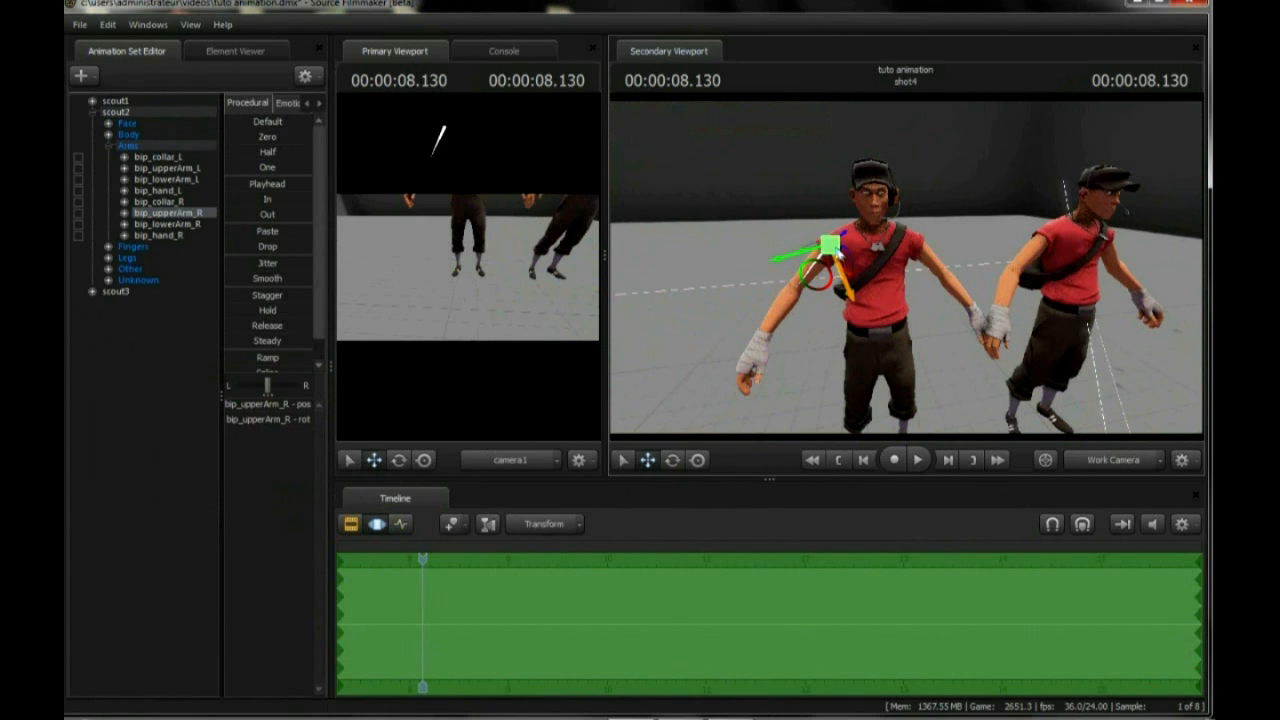
click(399, 460)
drag(826, 258, 911, 305)
click(877, 325)
click(911, 305)
drag(896, 251, 912, 410)
ctrl+click(866, 348)
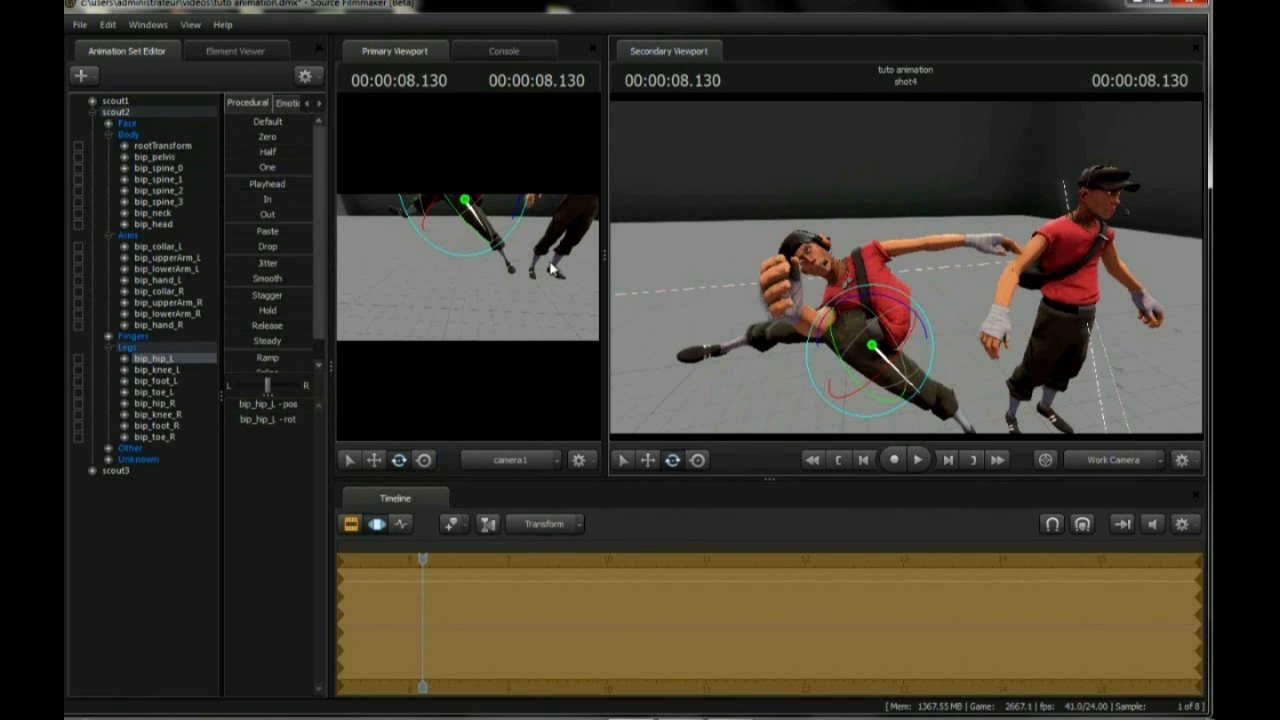
Try to export scout2's animation as an untrimmed .dmx file in the particles folder
click(93, 114)
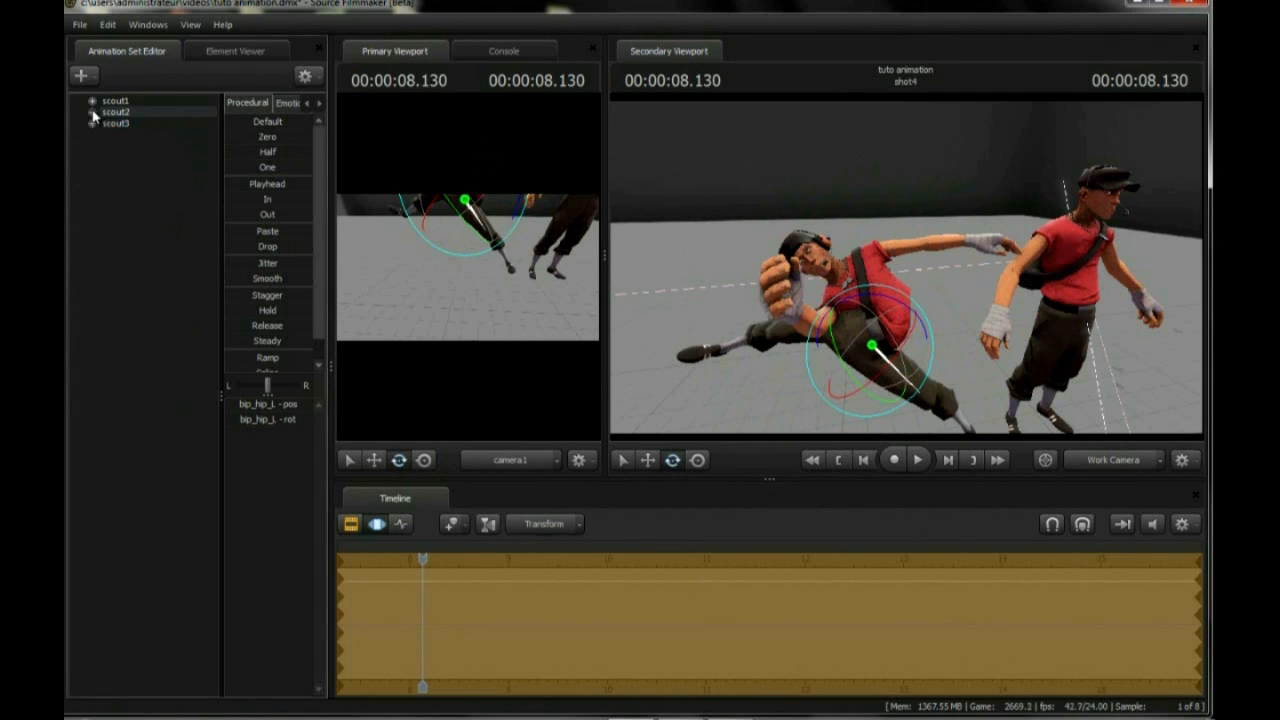
right_click(117, 114)
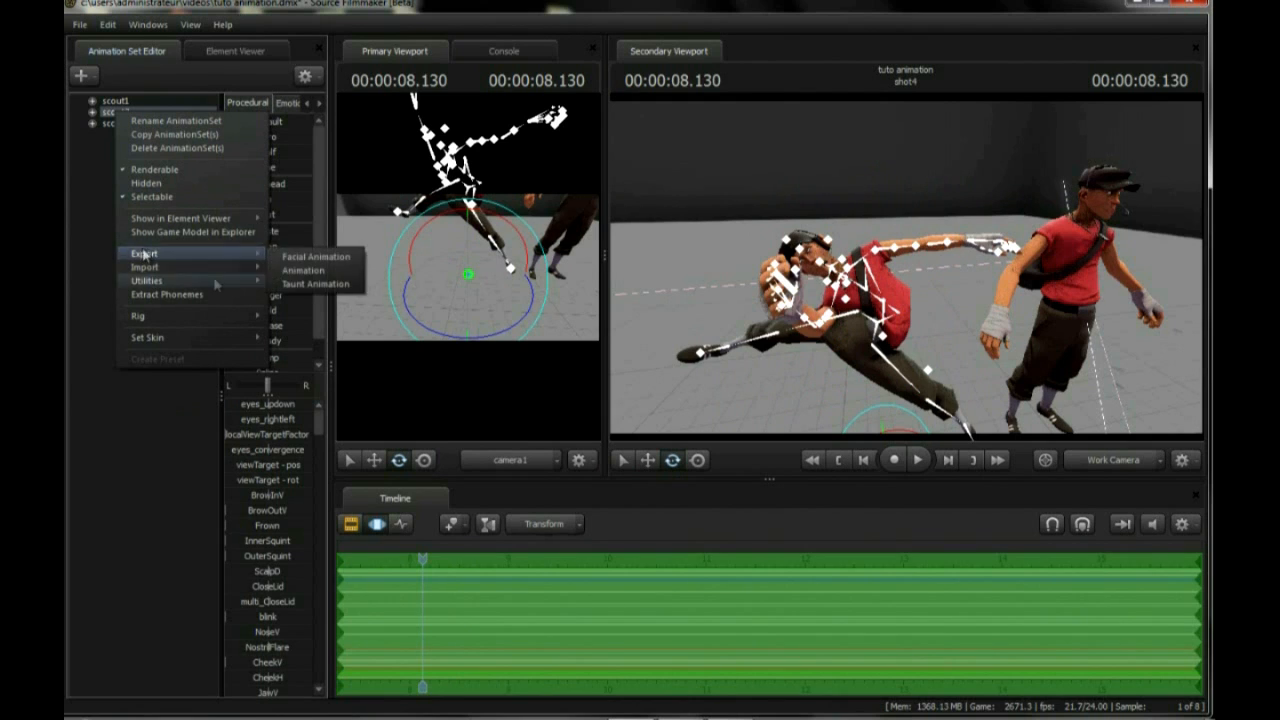
click(305, 272)
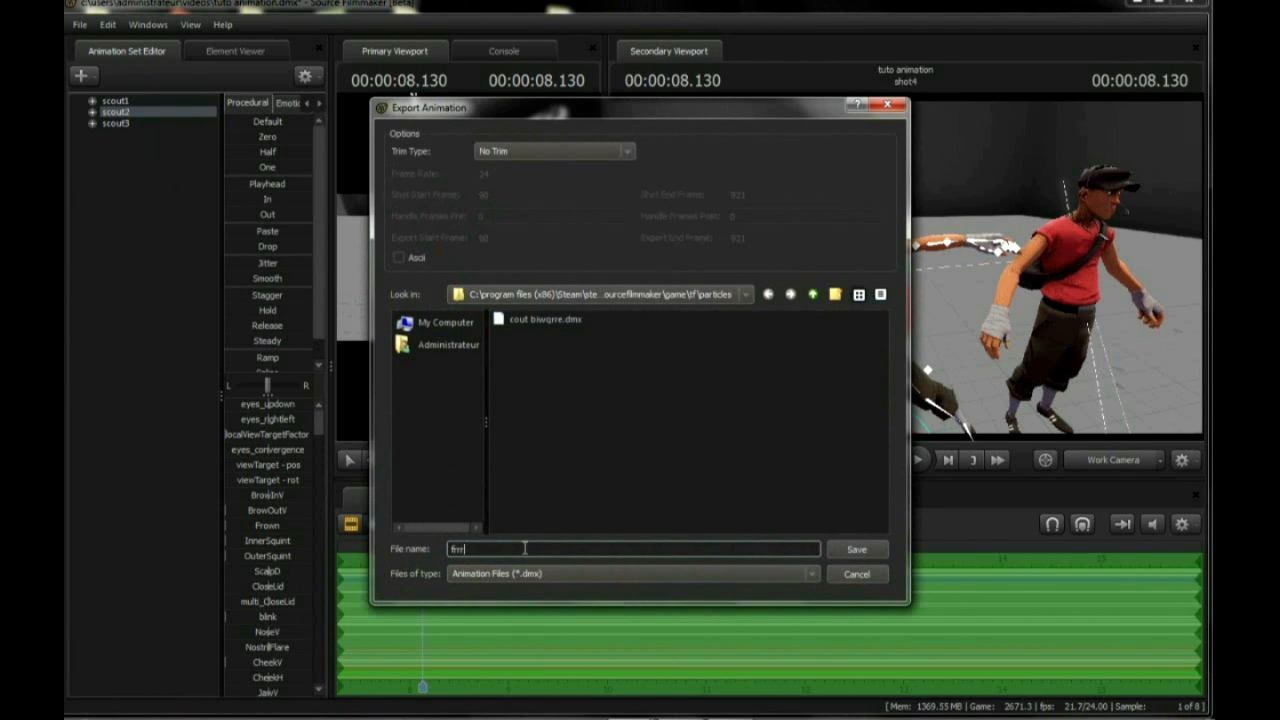
click(857, 550)
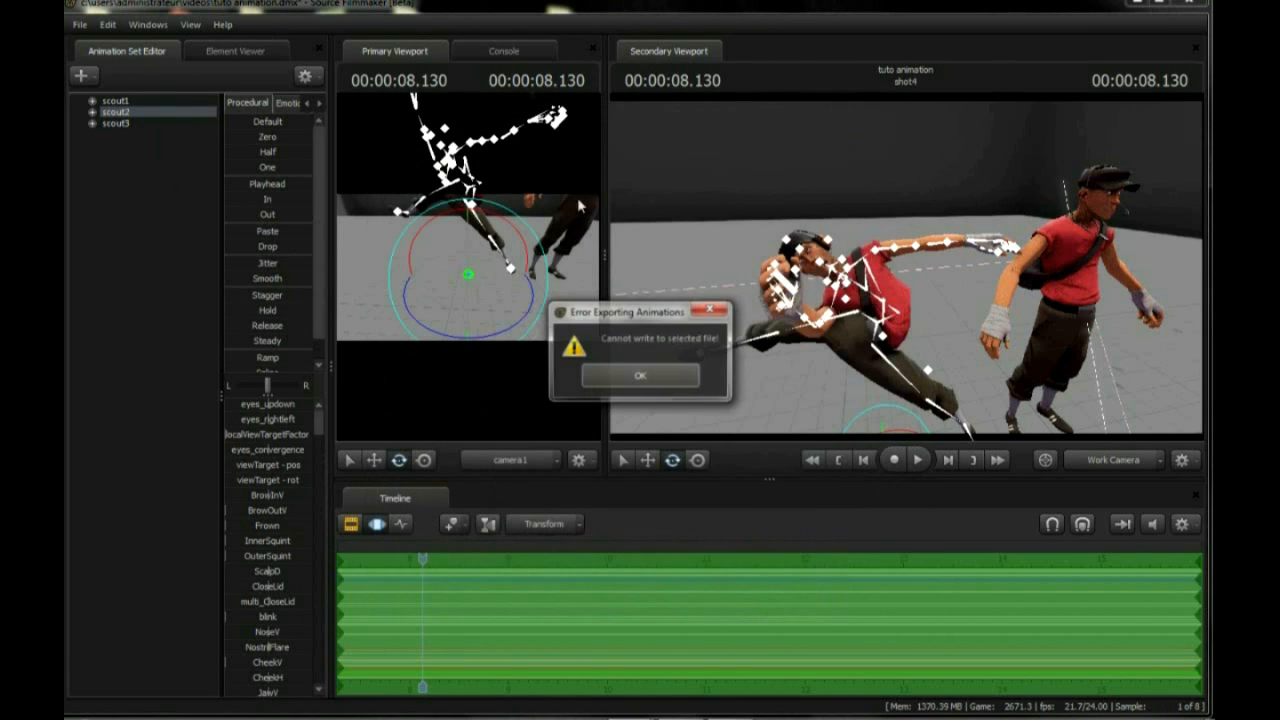
click(648, 373)
Export scout2's animation with No Trim as dddddddd.dmx in the particles folder
right_click(123, 111)
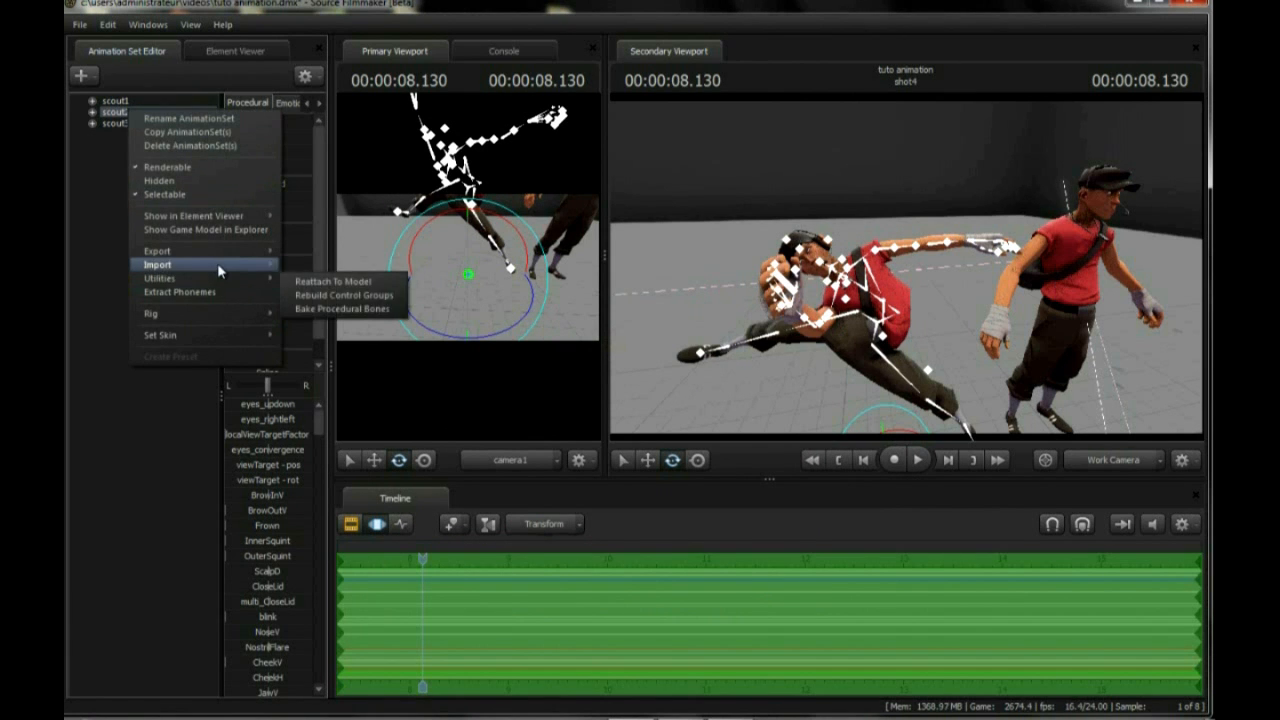
mouse_move(258, 251)
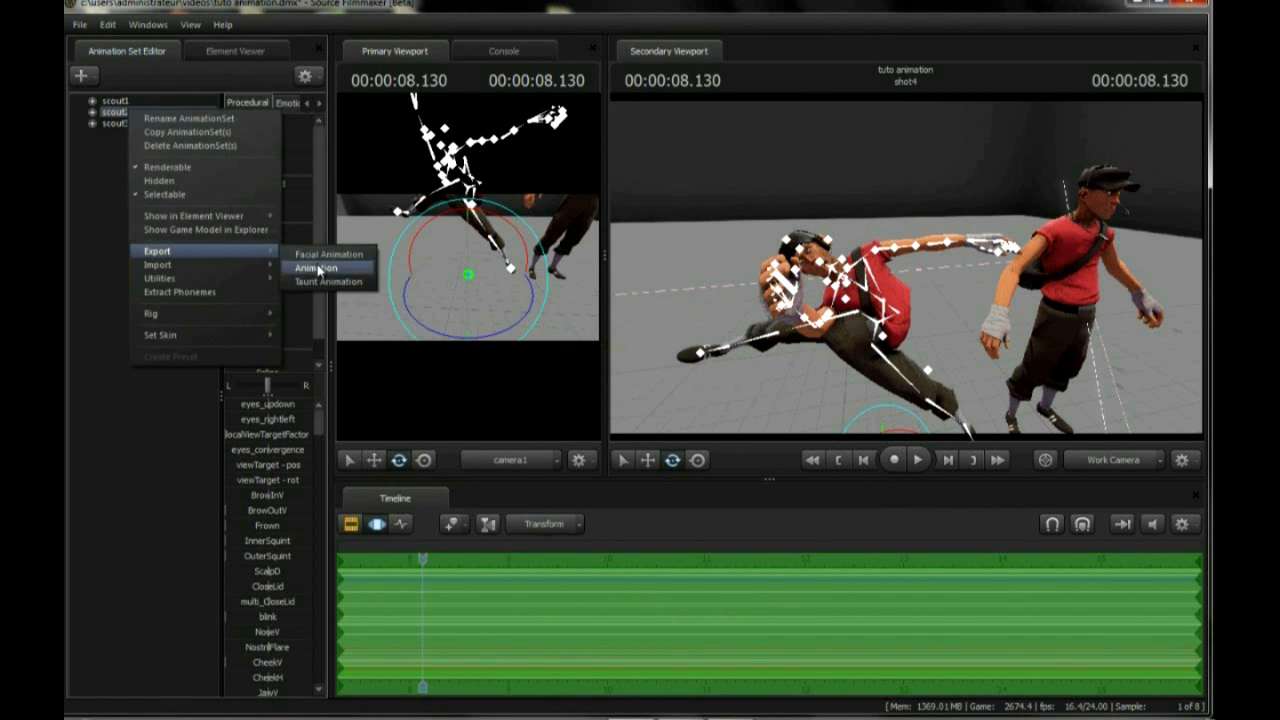
click(318, 268)
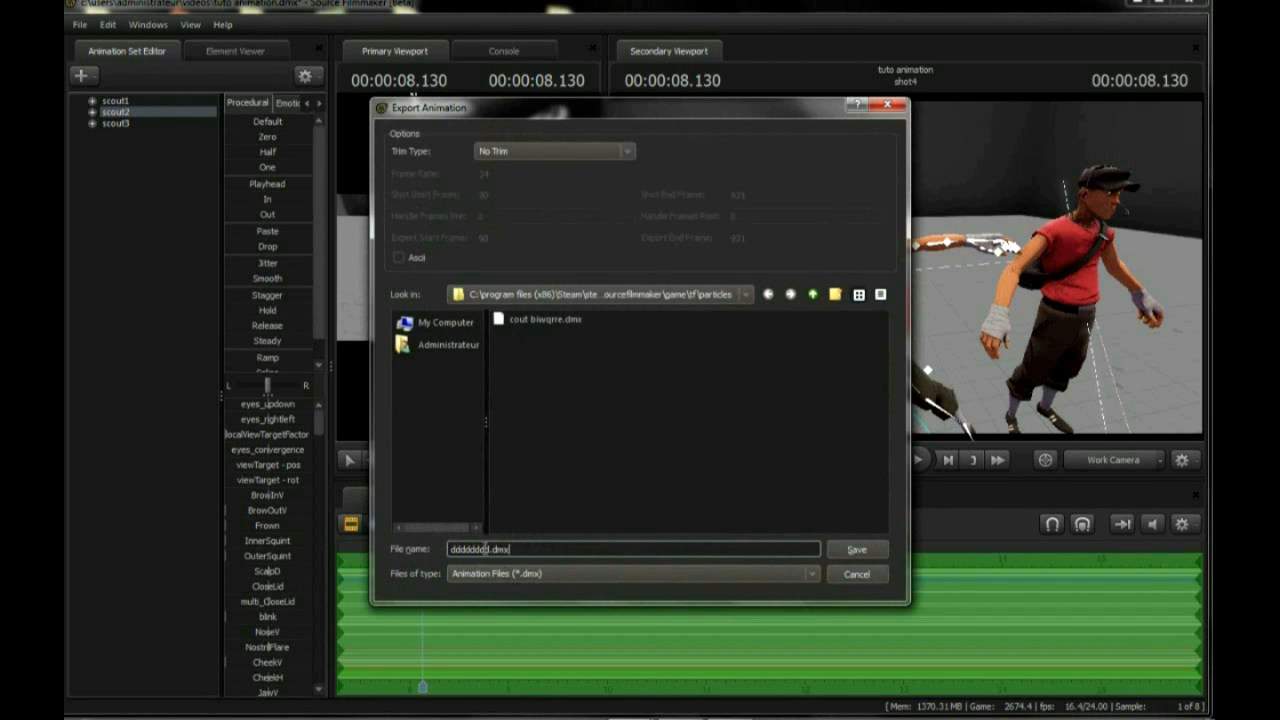
key(Return)
Import the exported dddddddd.dmx animation onto scout3
drag(901, 281, 760, 281)
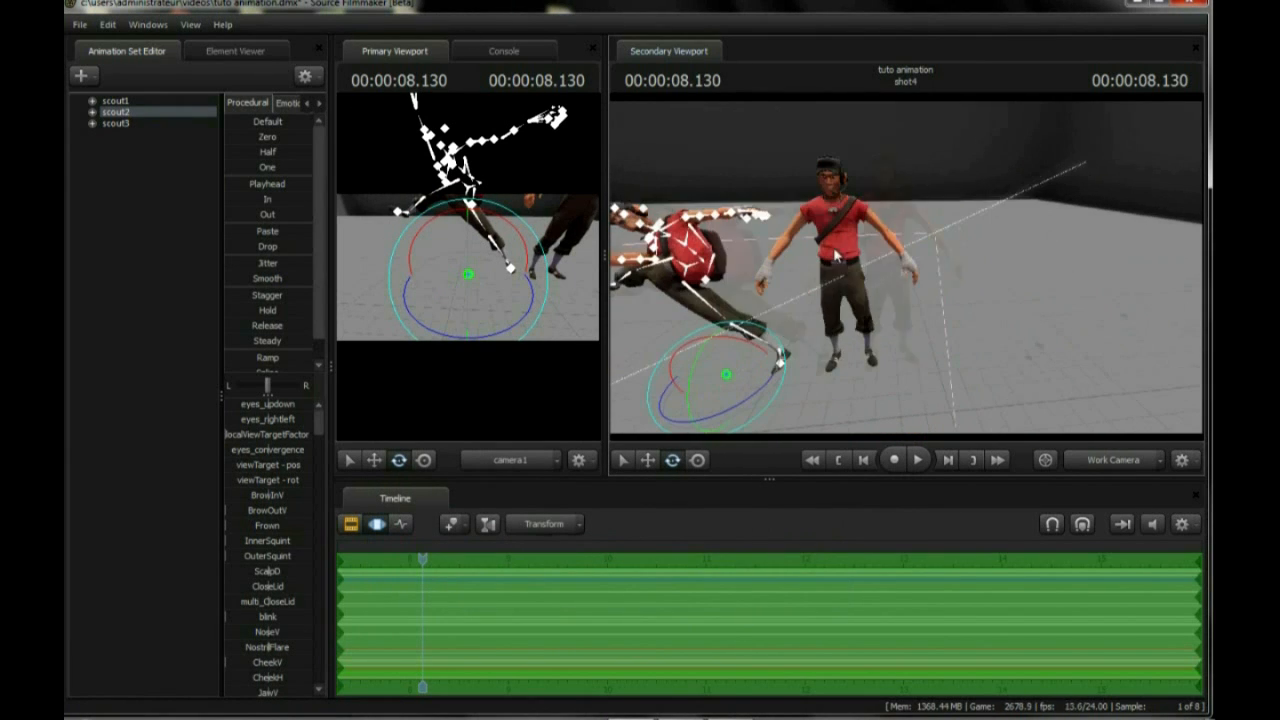
click(134, 121)
right_click(124, 124)
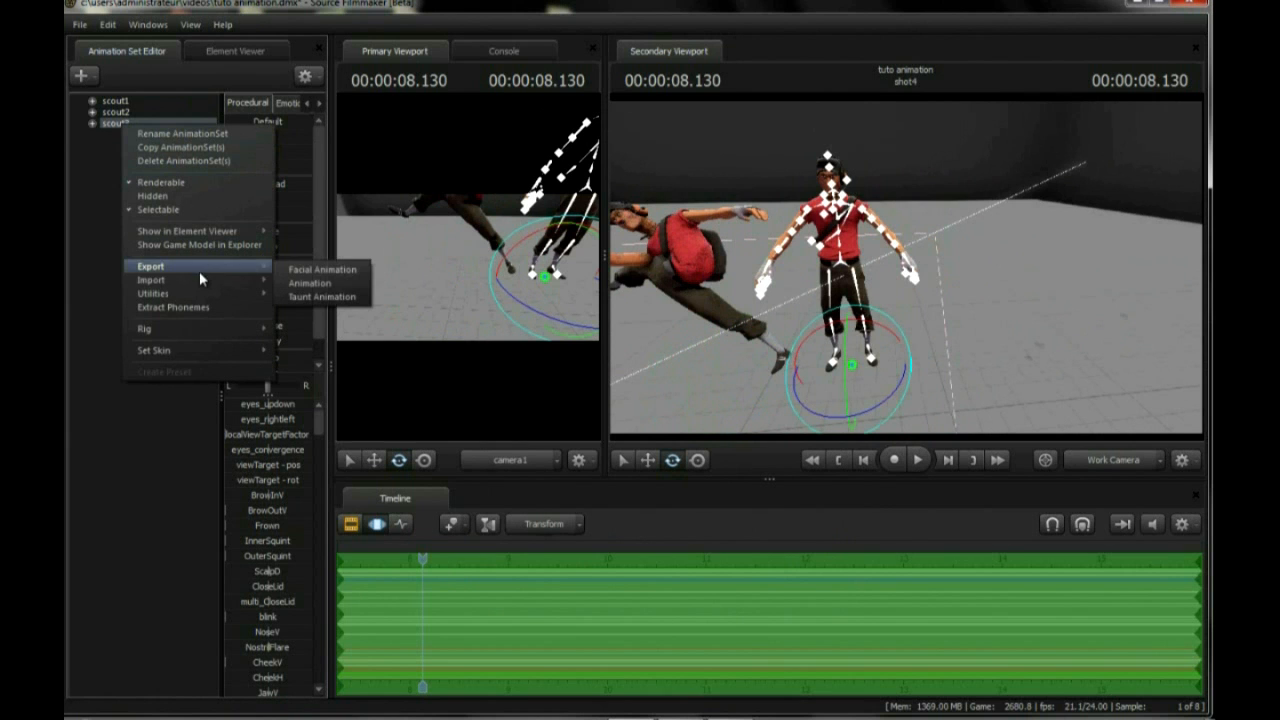
mouse_move(199, 282)
click(306, 284)
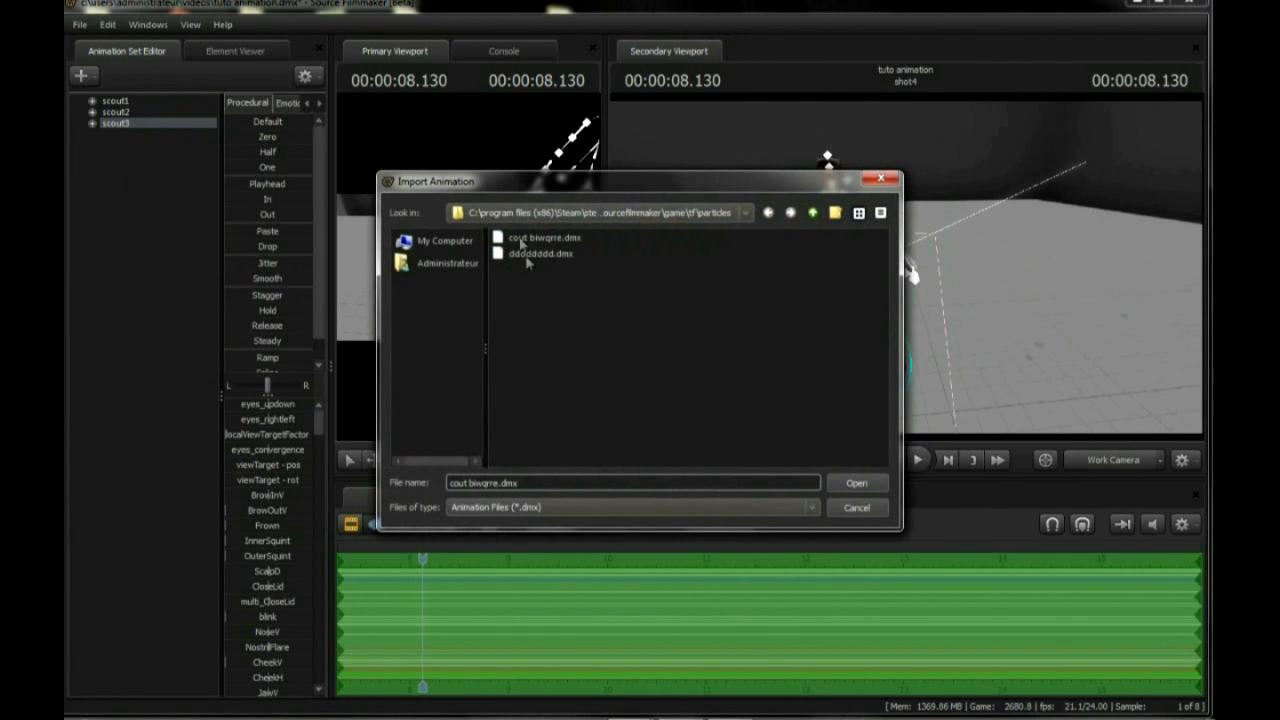
click(857, 484)
Move scout3 away from scout2 so the two identically posed scouts stand apart
drag(735, 292, 727, 410)
click(644, 442)
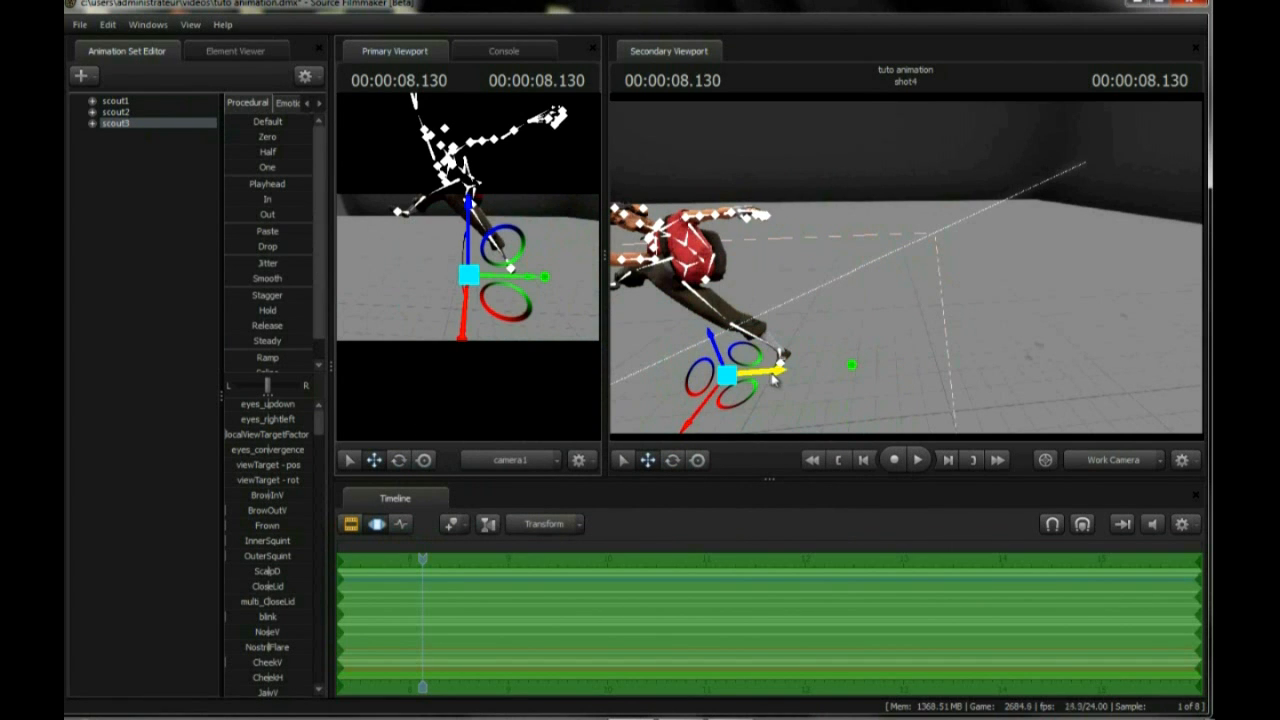
drag(775, 378, 1003, 275)
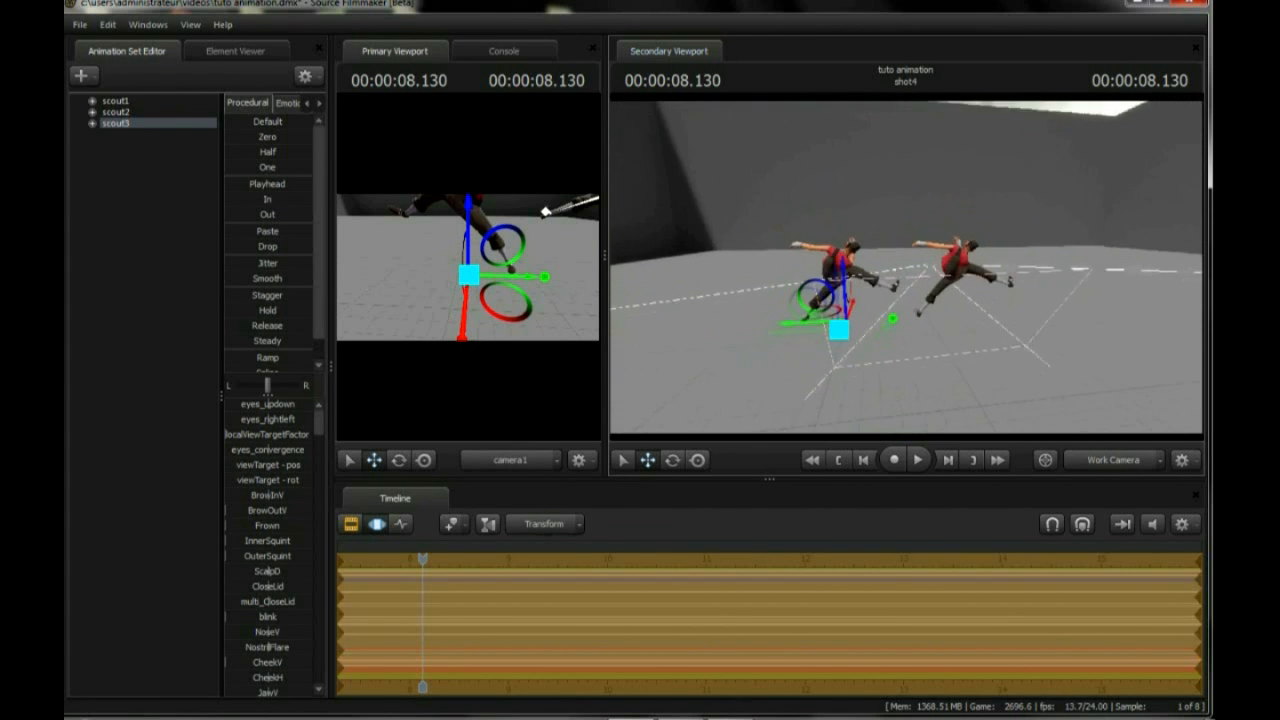
Compare the two posed scouts from several angles and rotate the whole scout3 model about its root
drag(905, 267, 971, 266)
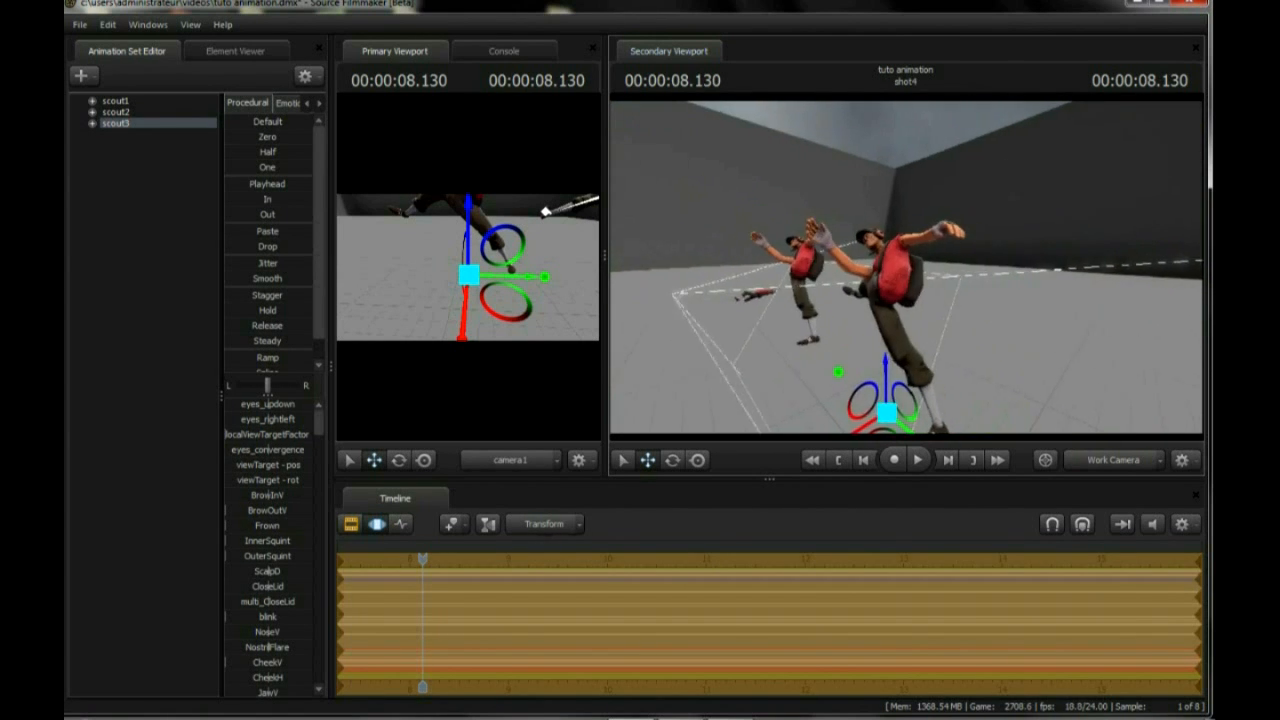
mouse_move(905, 267)
mouse_down()
mouse_move(960, 280)
mouse_move(920, 270)
mouse_up()
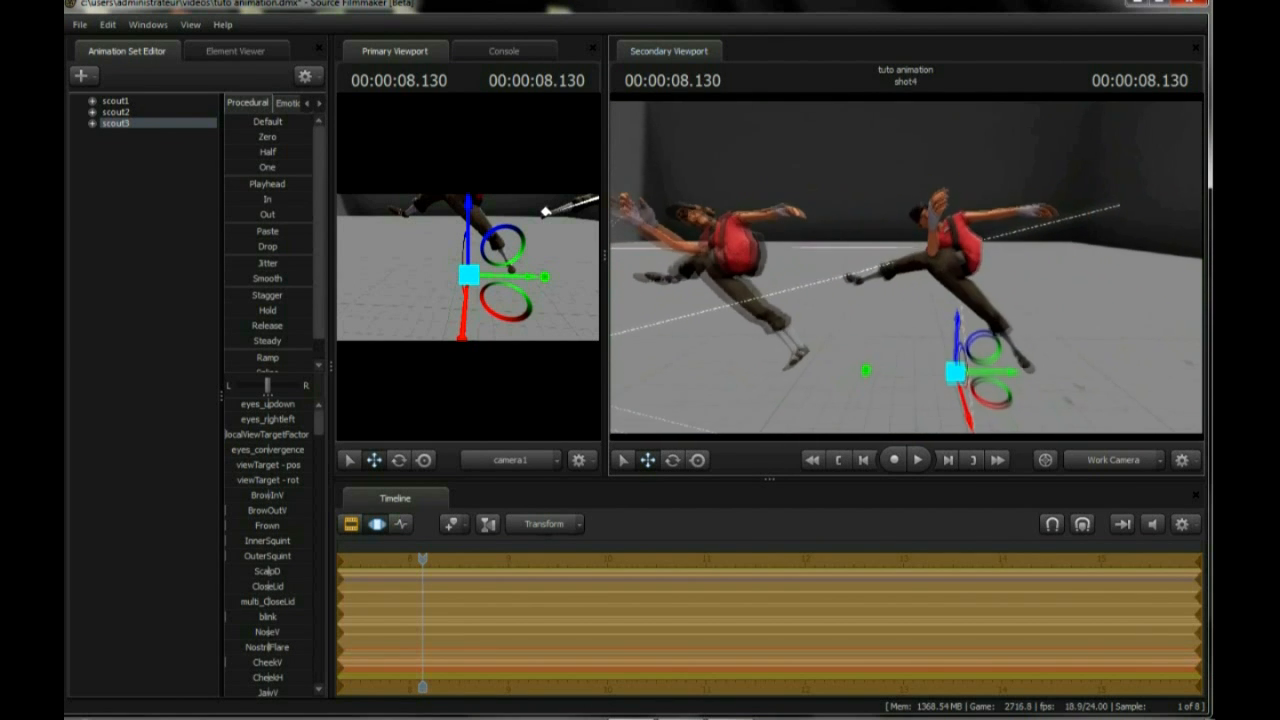
mouse_move(905, 267)
mouse_down()
mouse_move(870, 262)
mouse_move(930, 255)
mouse_move(905, 260)
mouse_move(950, 270)
mouse_move(900, 275)
mouse_move(955, 255)
mouse_move(880, 256)
mouse_move(912, 245)
mouse_move(925, 250)
mouse_move(875, 258)
mouse_move(890, 255)
mouse_move(870, 240)
mouse_move(922, 271)
mouse_up()
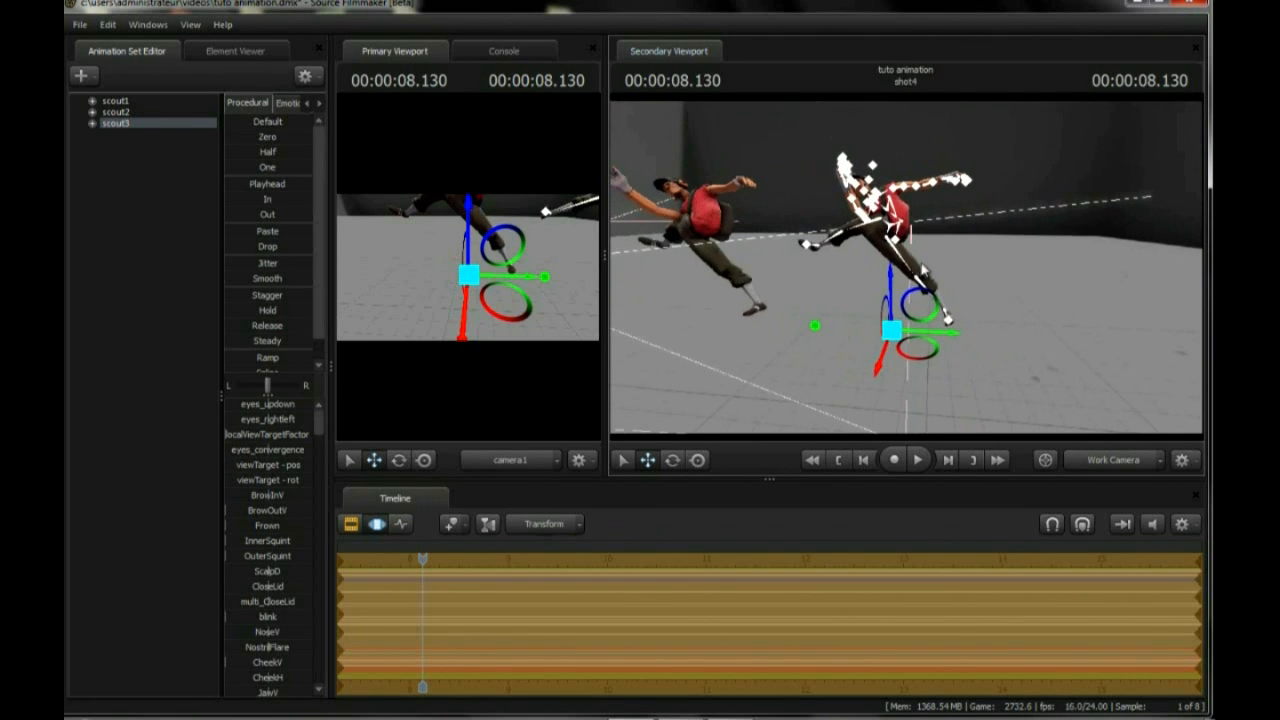
click(397, 458)
drag(865, 292, 923, 328)
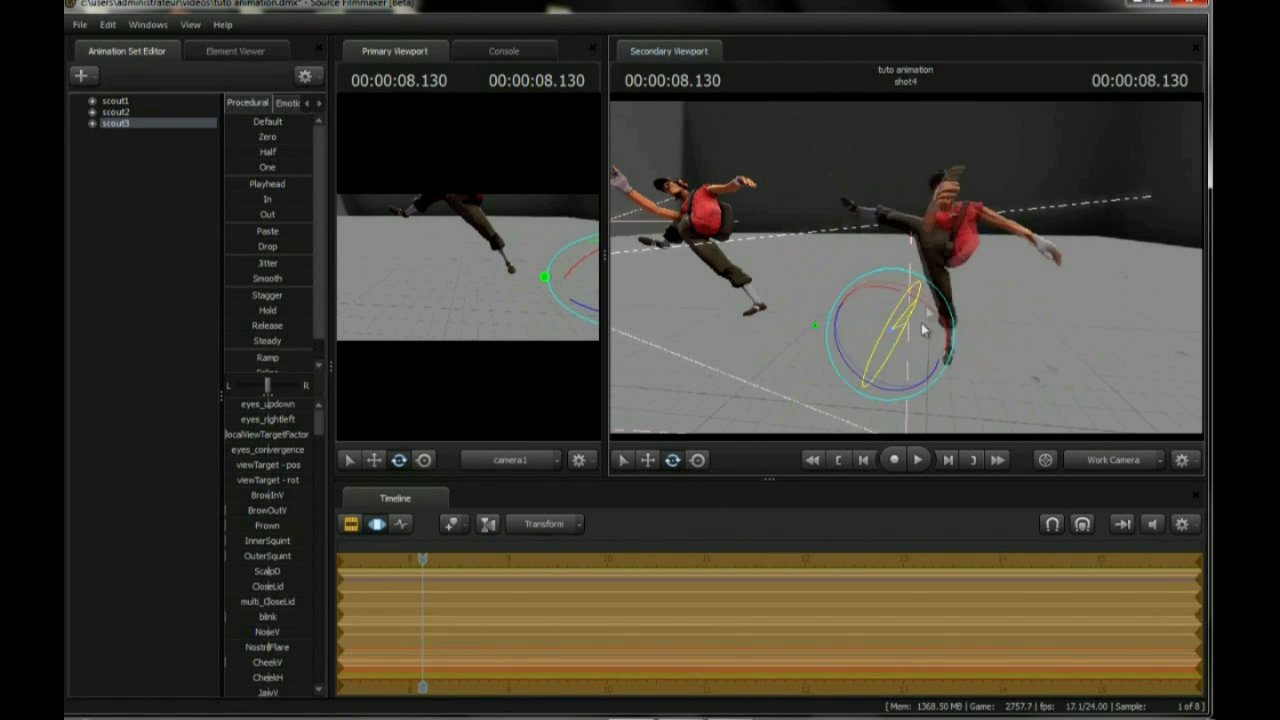